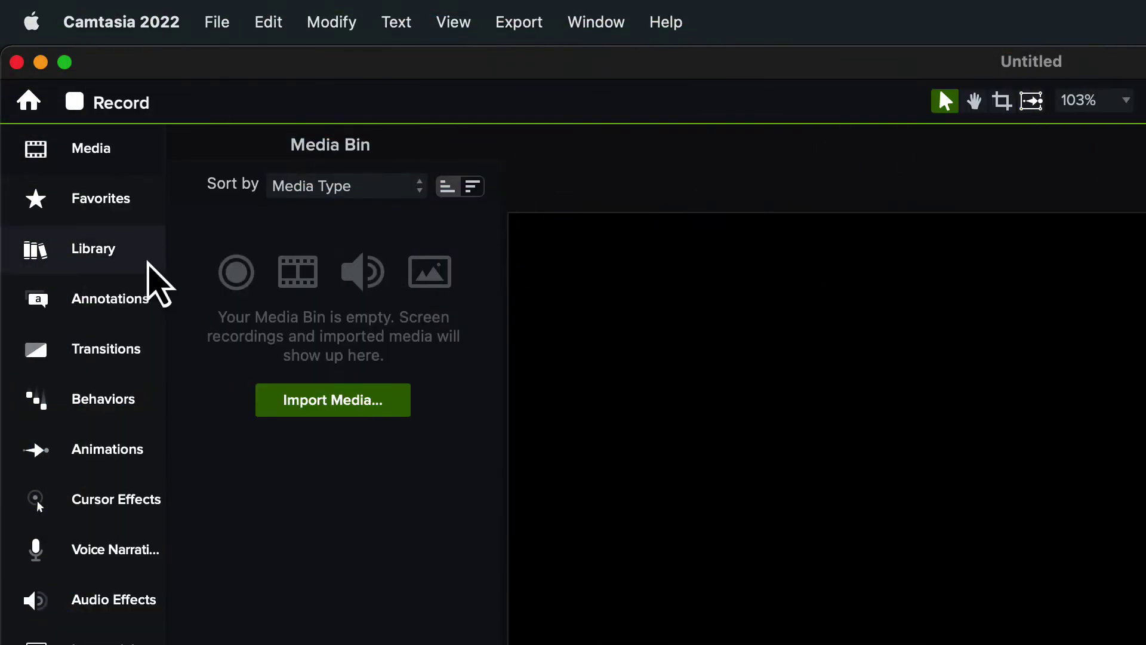
# Switch the Library panel to the Camtasia 2022 library
pyautogui.click(147, 263)
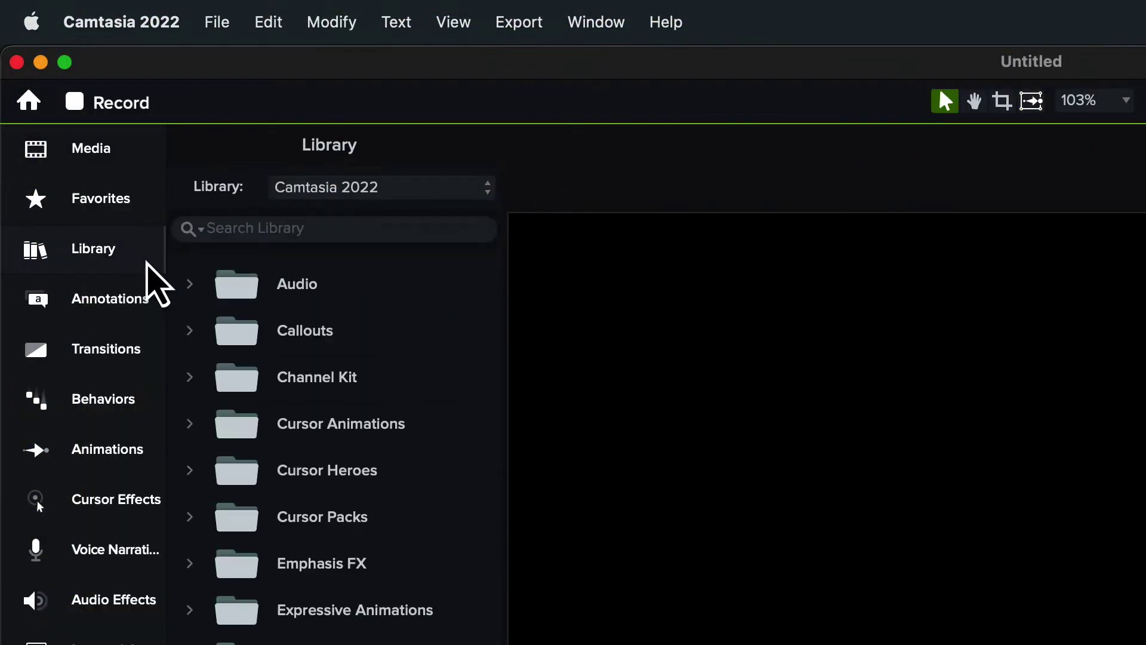
pyautogui.click(486, 190)
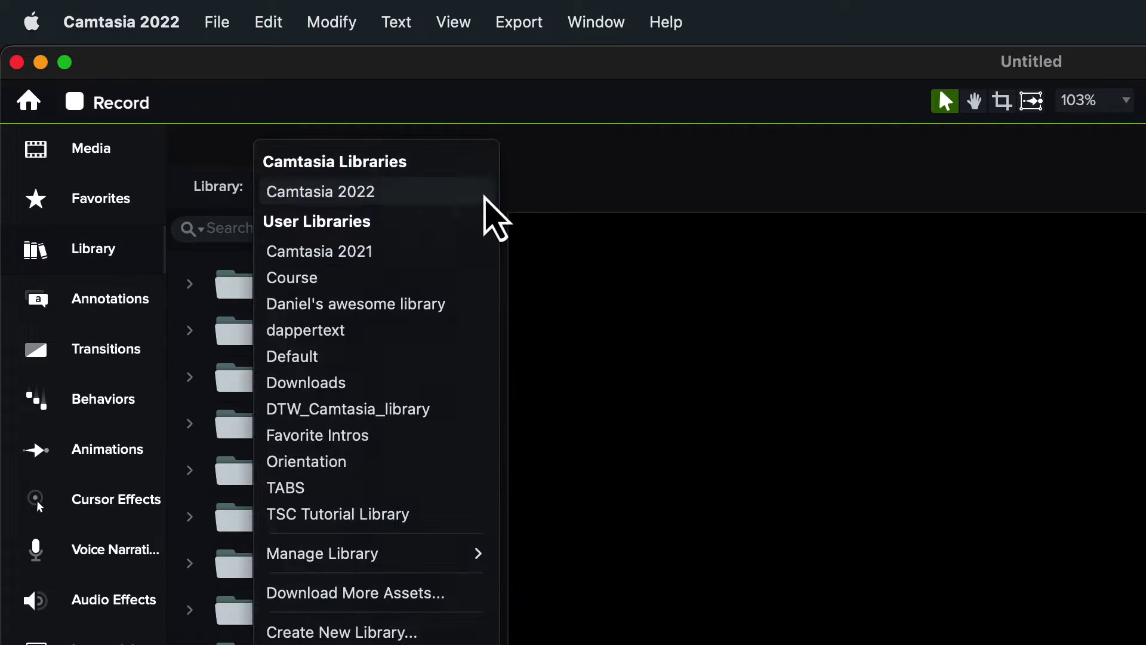
pyautogui.click(484, 200)
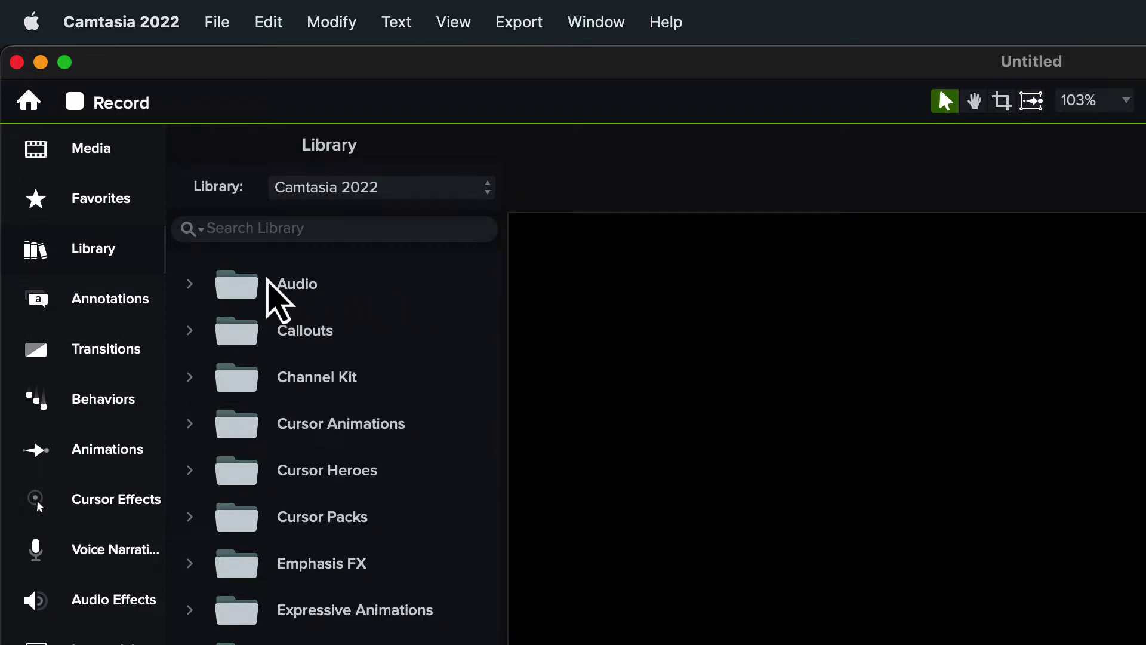
# Expand the Audio folder and preview the Guitar-And-Strings and Tuesday-Vibes music clips
pyautogui.click(190, 284)
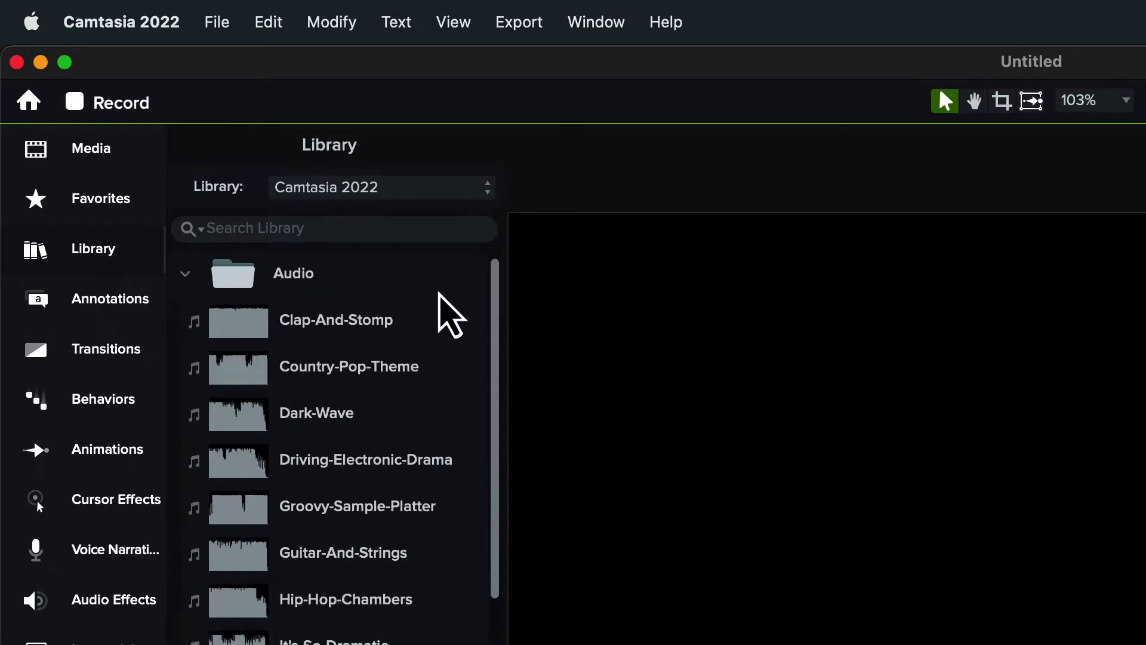
pyautogui.scroll(-5, 450, 314)
pyautogui.scroll(5, 451, 313)
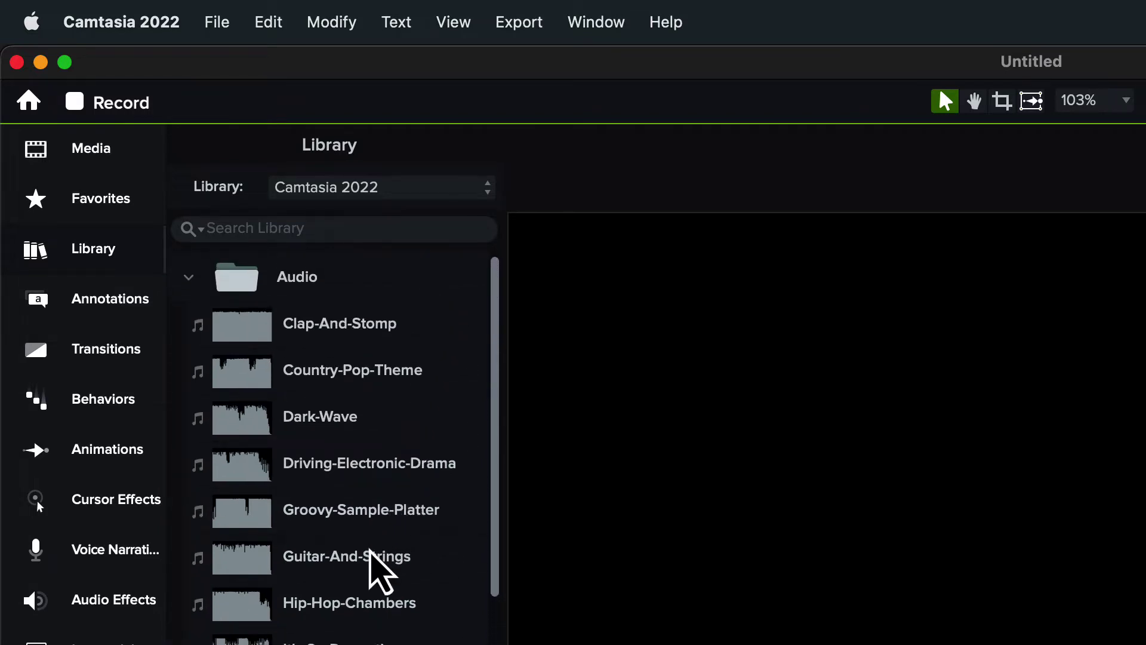
pyautogui.click(368, 558)
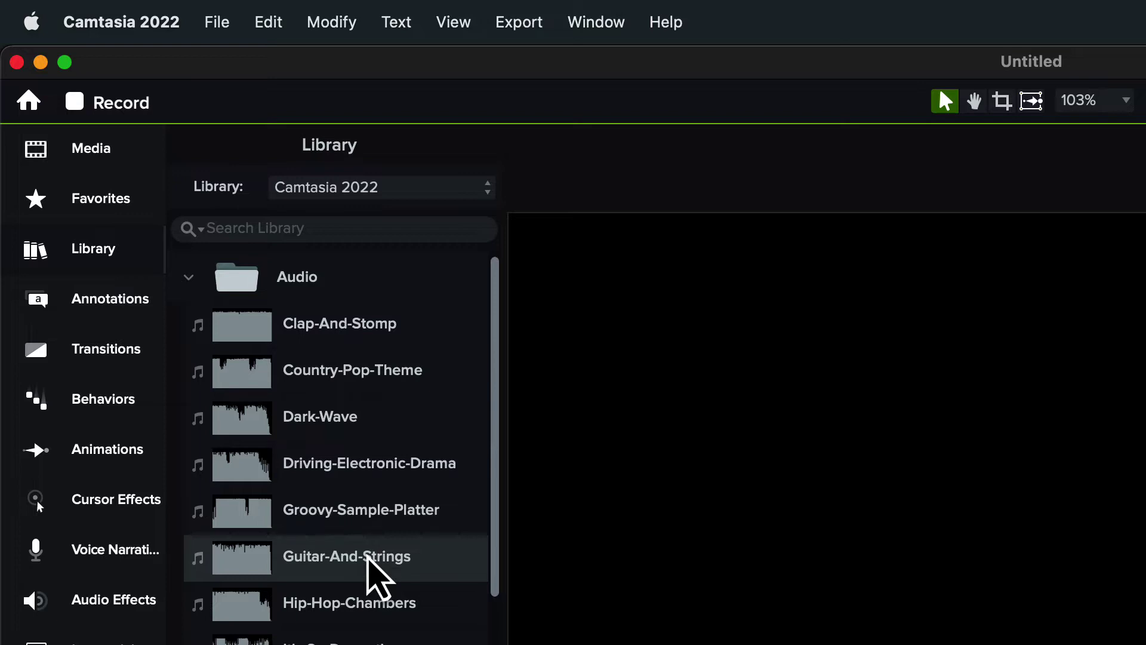
pyautogui.doubleClick(368, 557)
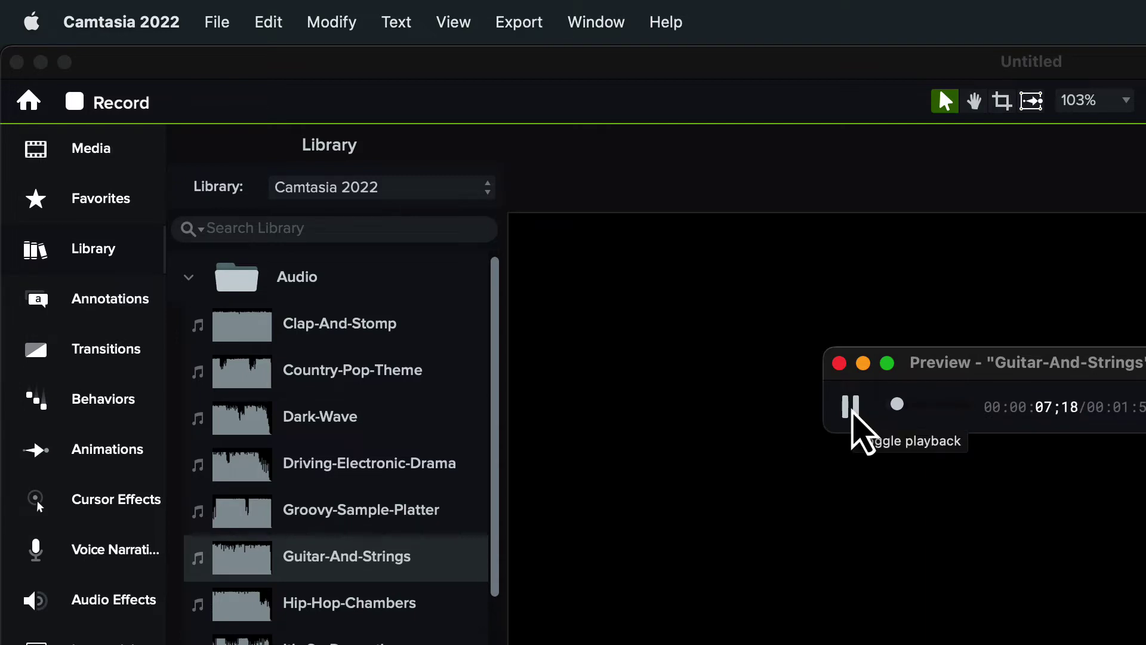
pyautogui.click(852, 411)
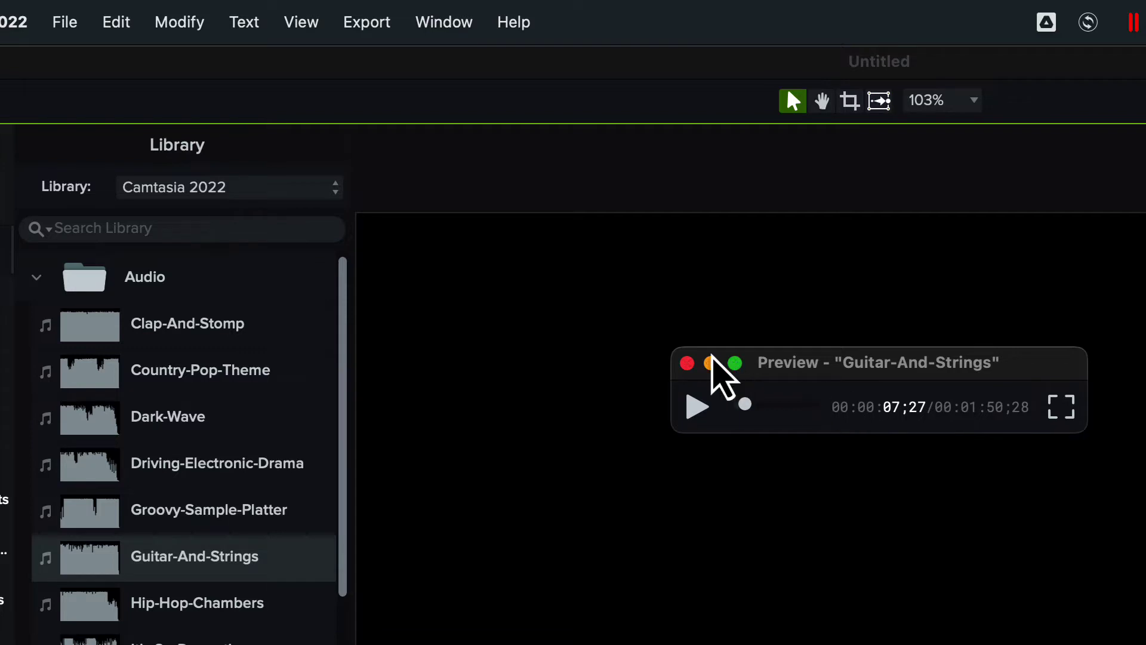
pyautogui.click(688, 364)
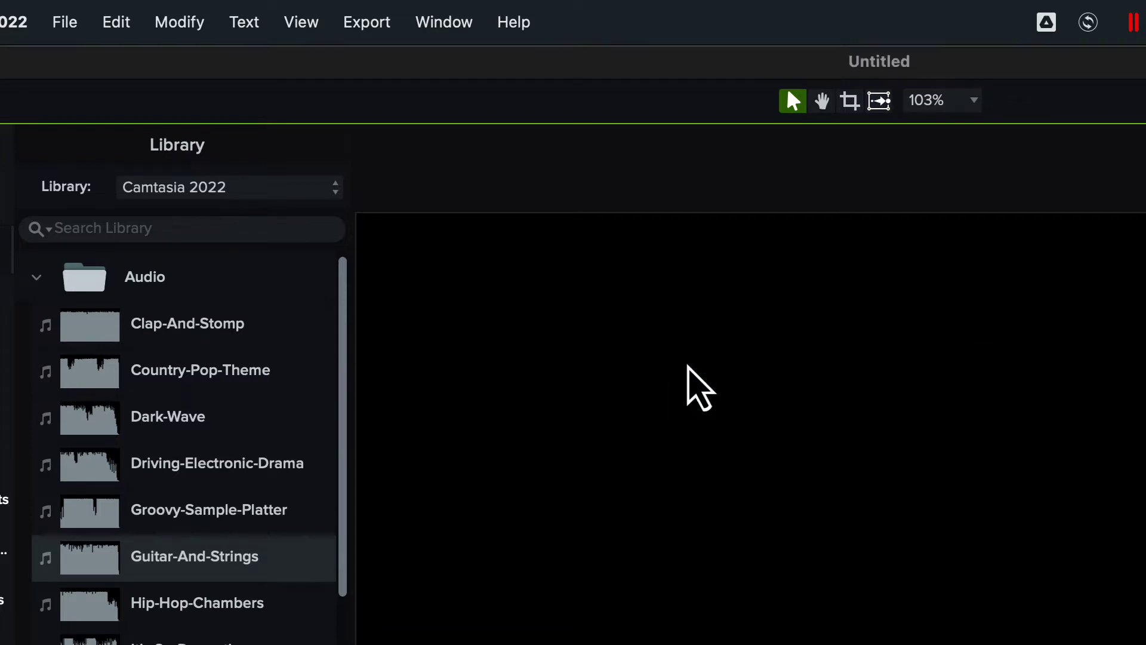
pyautogui.scroll(-6, 281, 472)
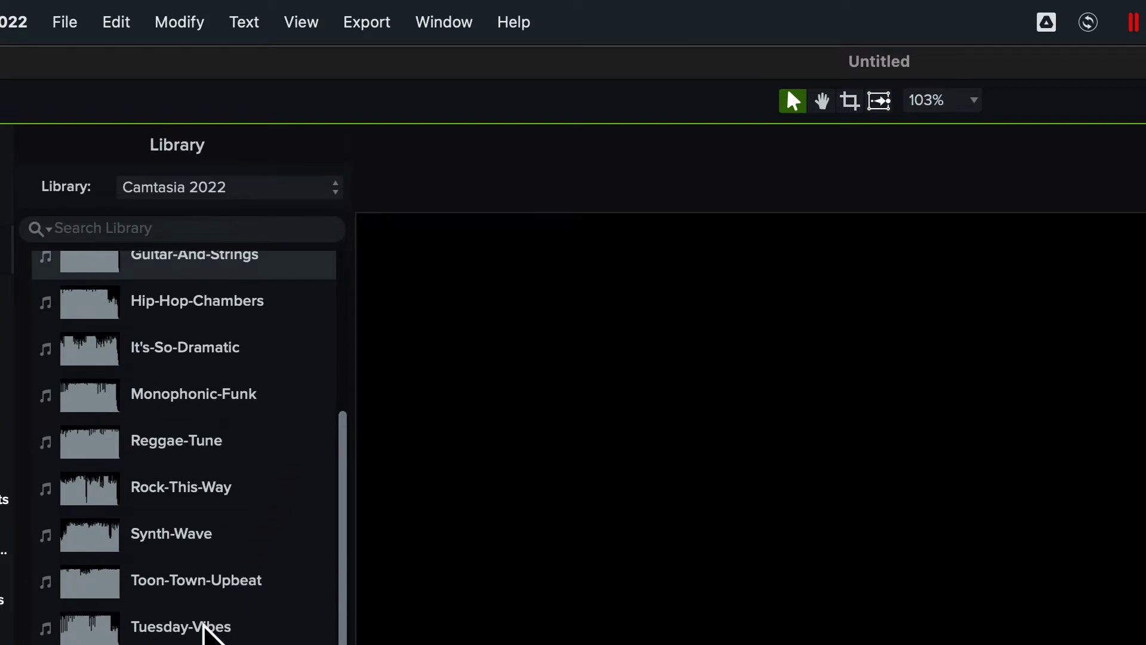
pyautogui.doubleClick(203, 625)
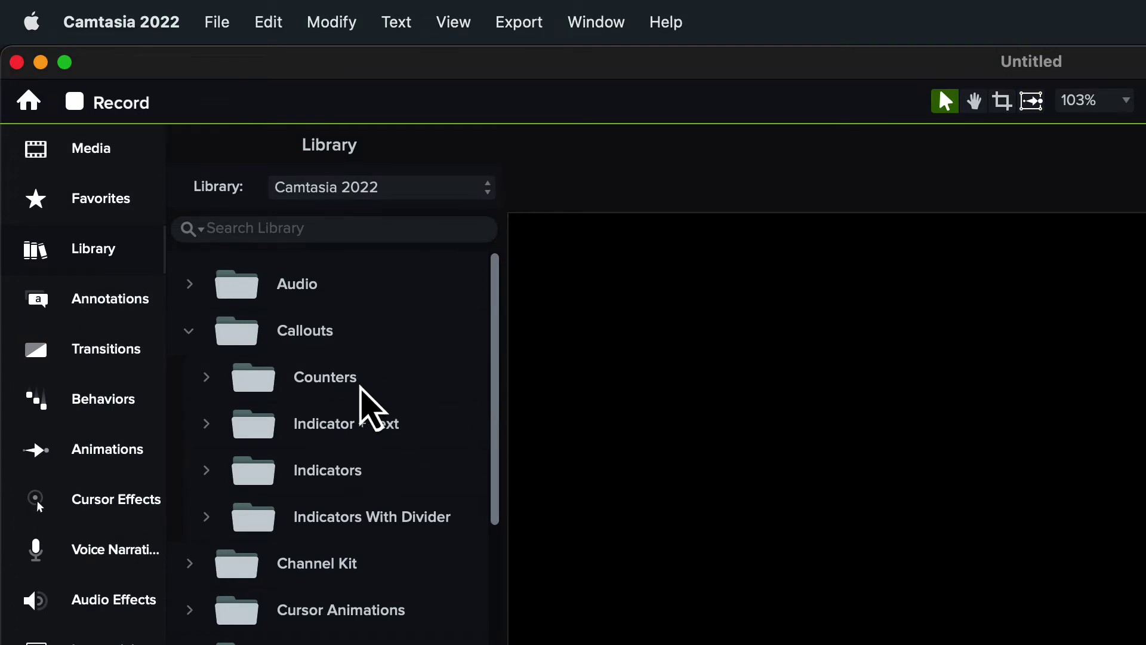
pyautogui.click(206, 376)
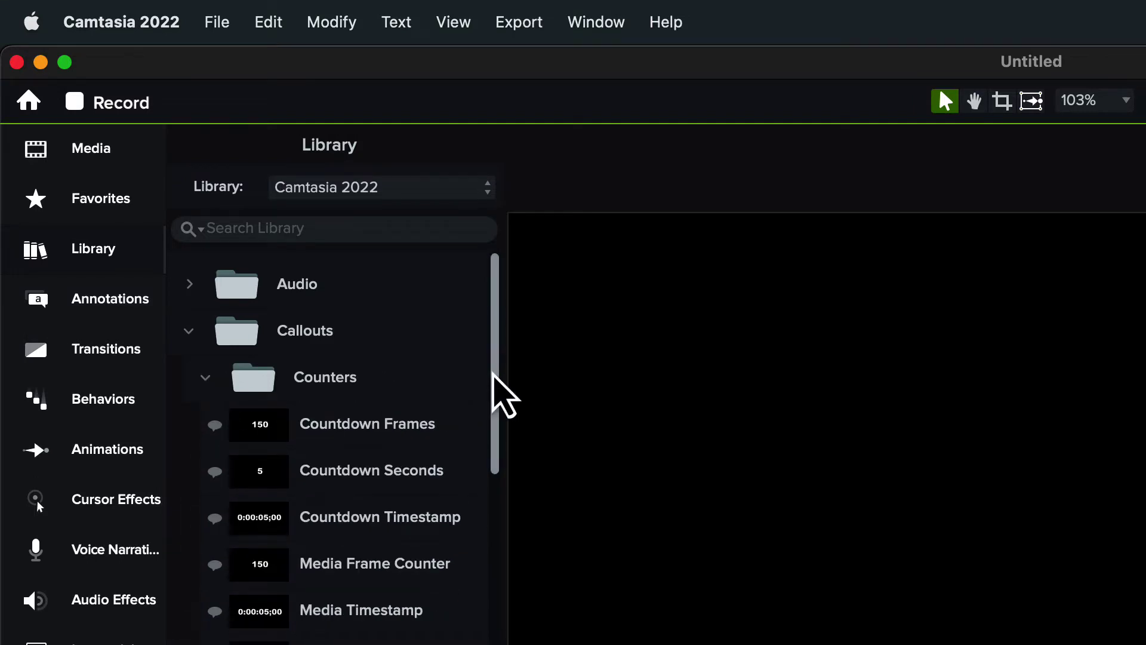
pyautogui.scroll(-20, 494, 375)
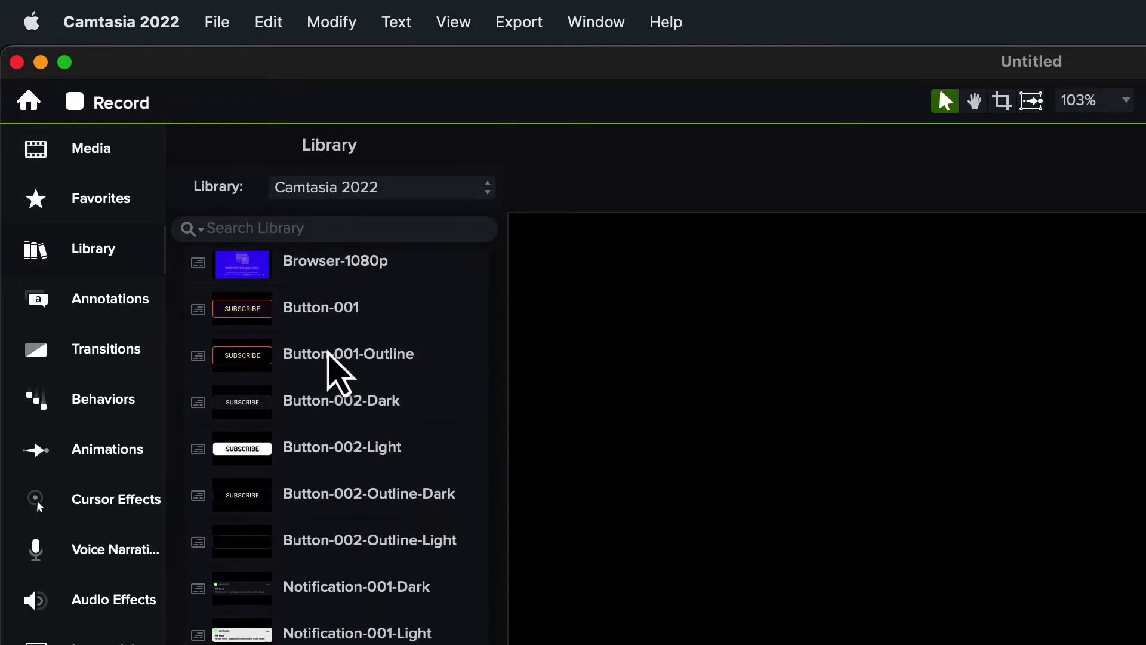
pyautogui.moveTo(328, 354); pyautogui.dragTo(940, 506)
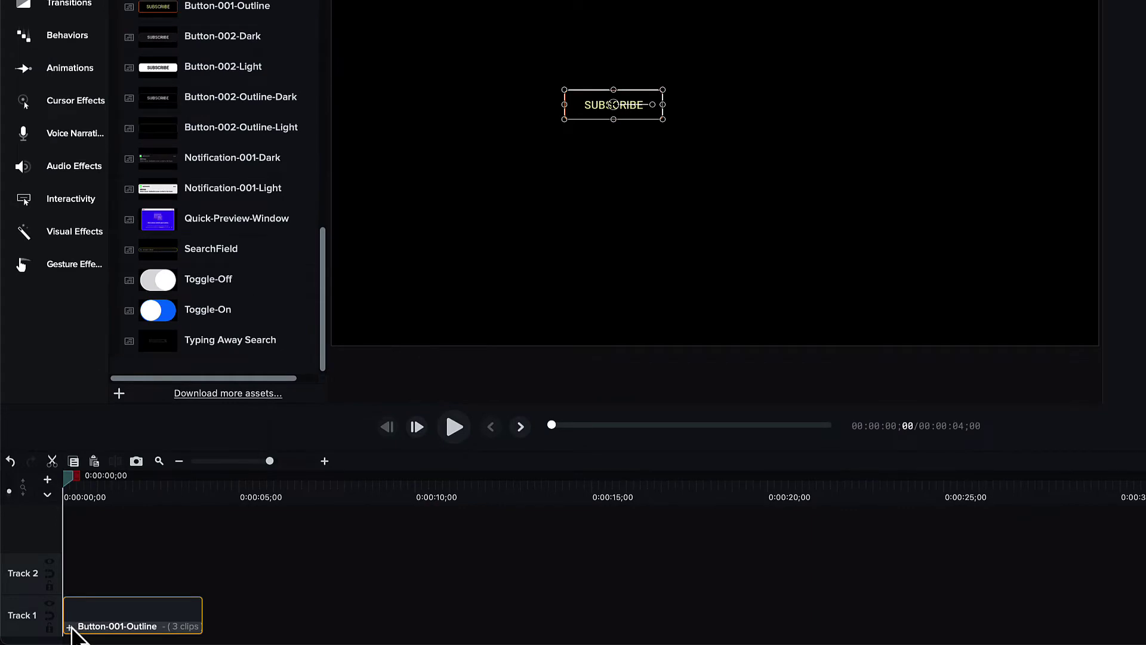
pyautogui.click(69, 626)
pyautogui.scroll(-1, 113, 591)
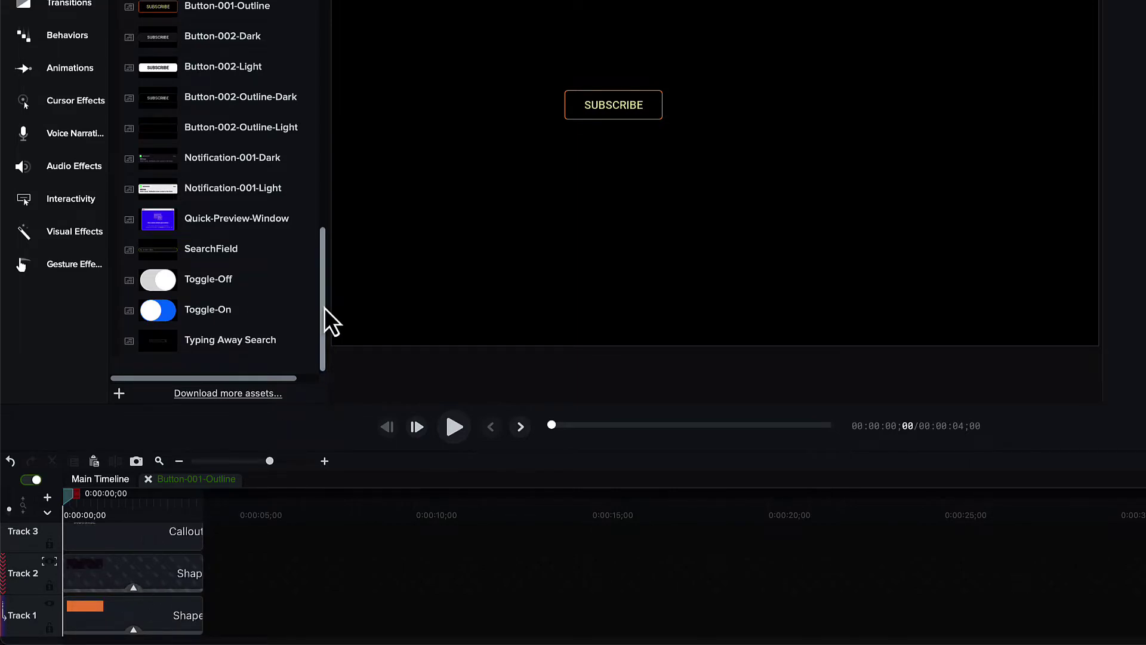
pyautogui.moveTo(325, 308); pyautogui.dragTo(325, 29)
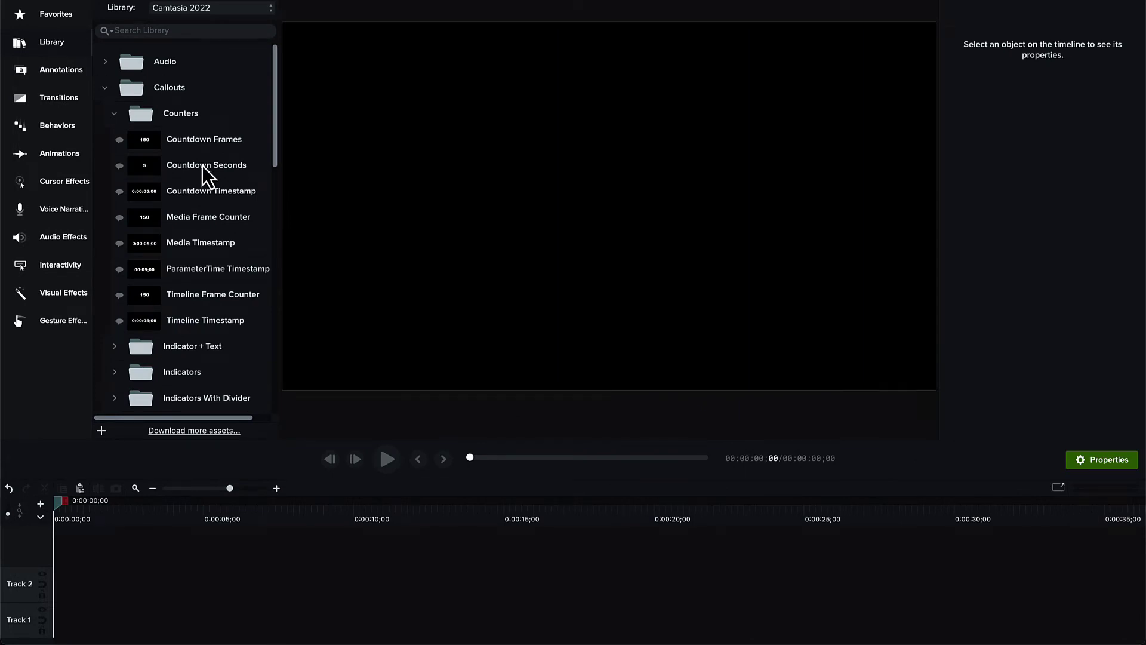
# Add the Countdown Seconds callout to Track 1 and style it orange Roboto at size 256
pyautogui.moveTo(202, 166); pyautogui.dragTo(103, 621)
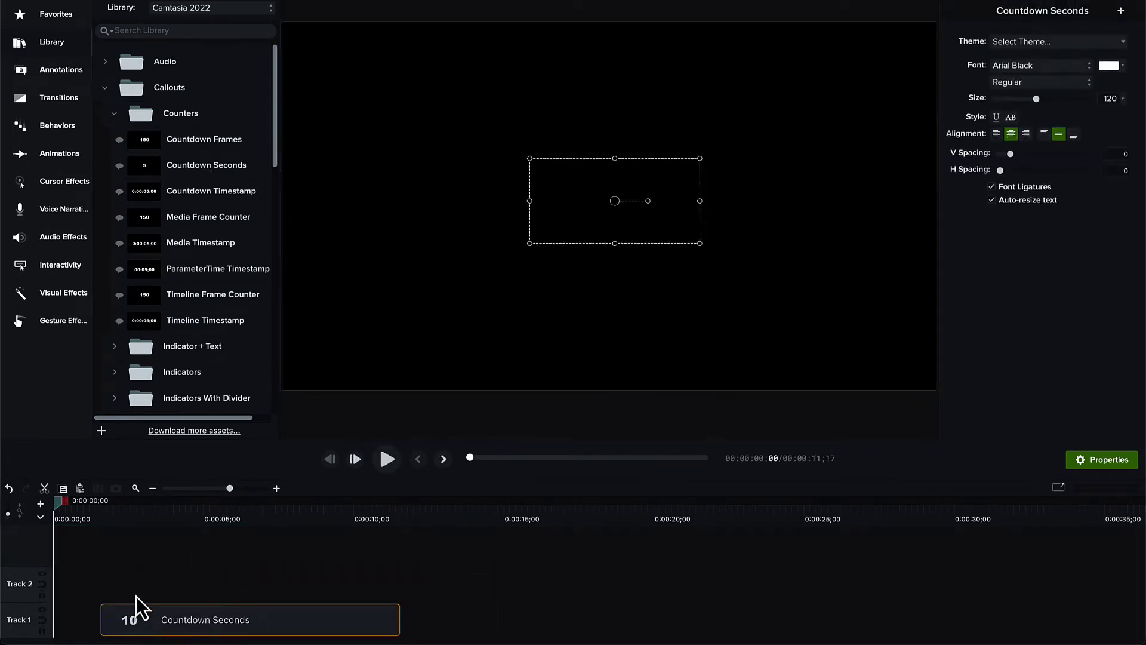
pyautogui.moveTo(146, 516); pyautogui.dragTo(322, 532)
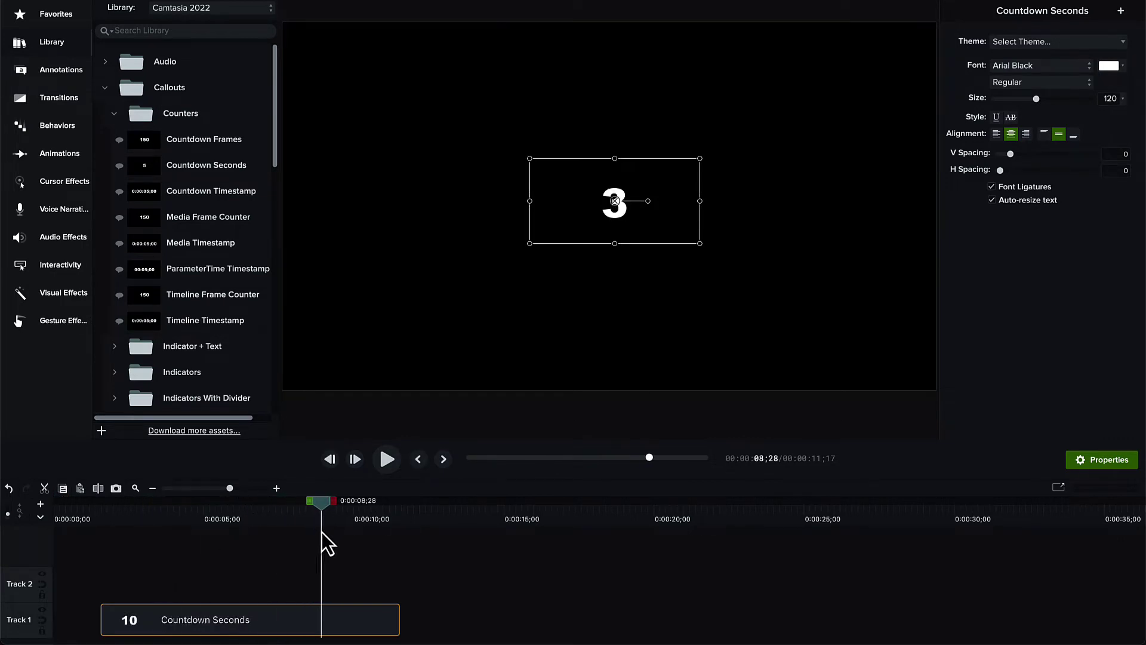
pyautogui.click(1091, 67)
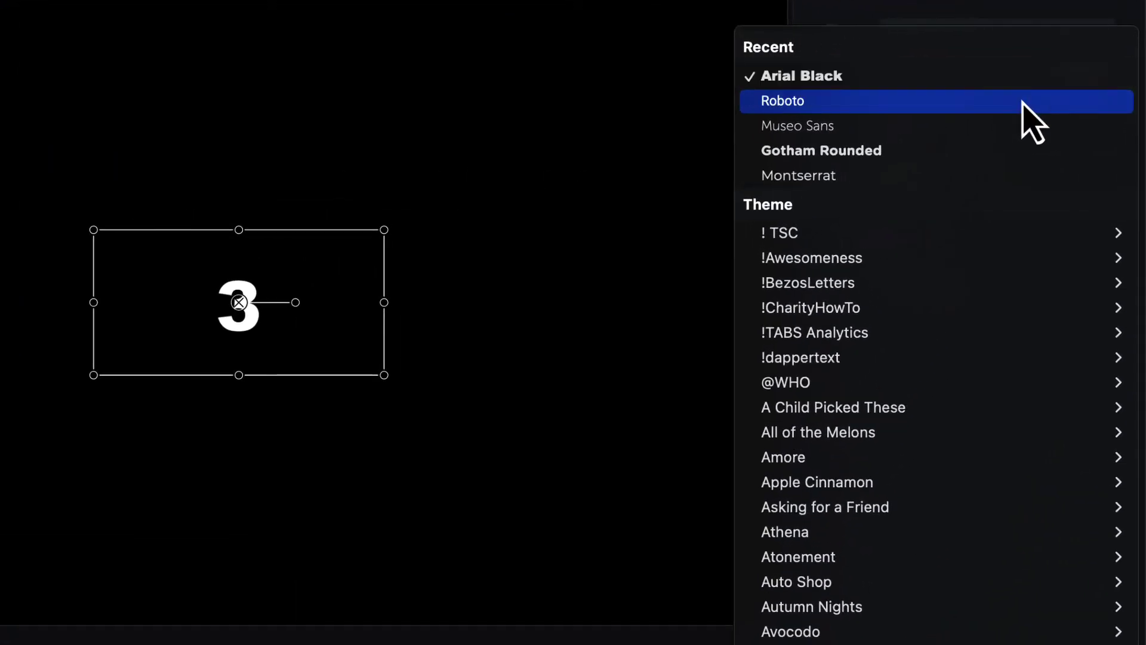
pyautogui.click(1022, 102)
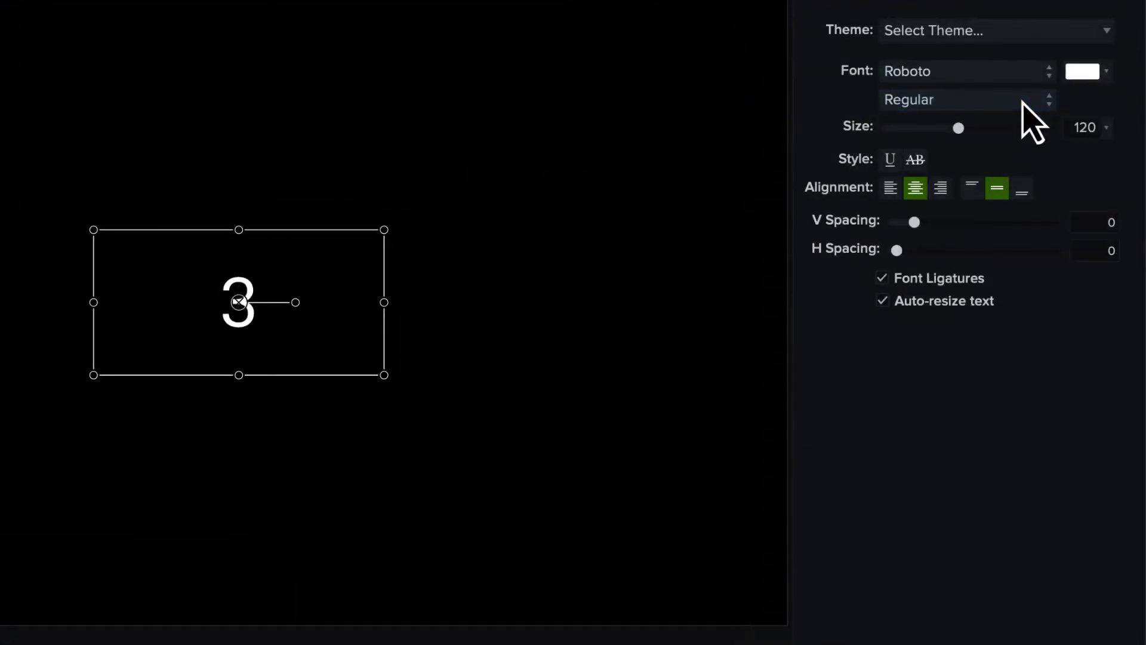
pyautogui.click(1107, 71)
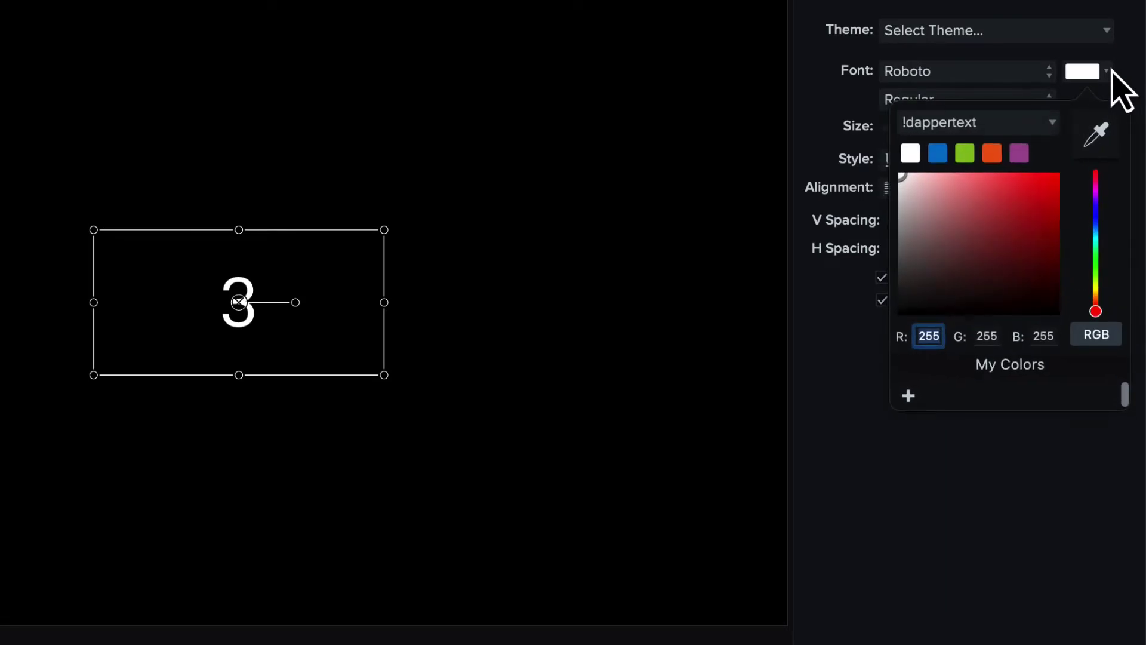
pyautogui.click(992, 154)
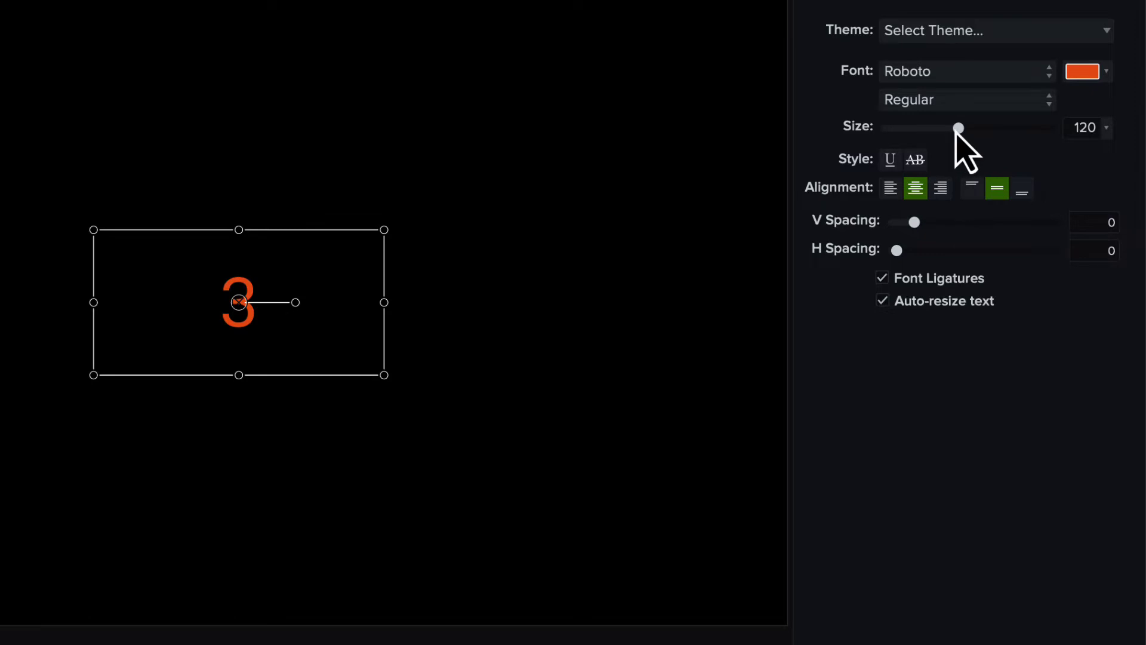
pyautogui.moveTo(959, 129); pyautogui.dragTo(1059, 140)
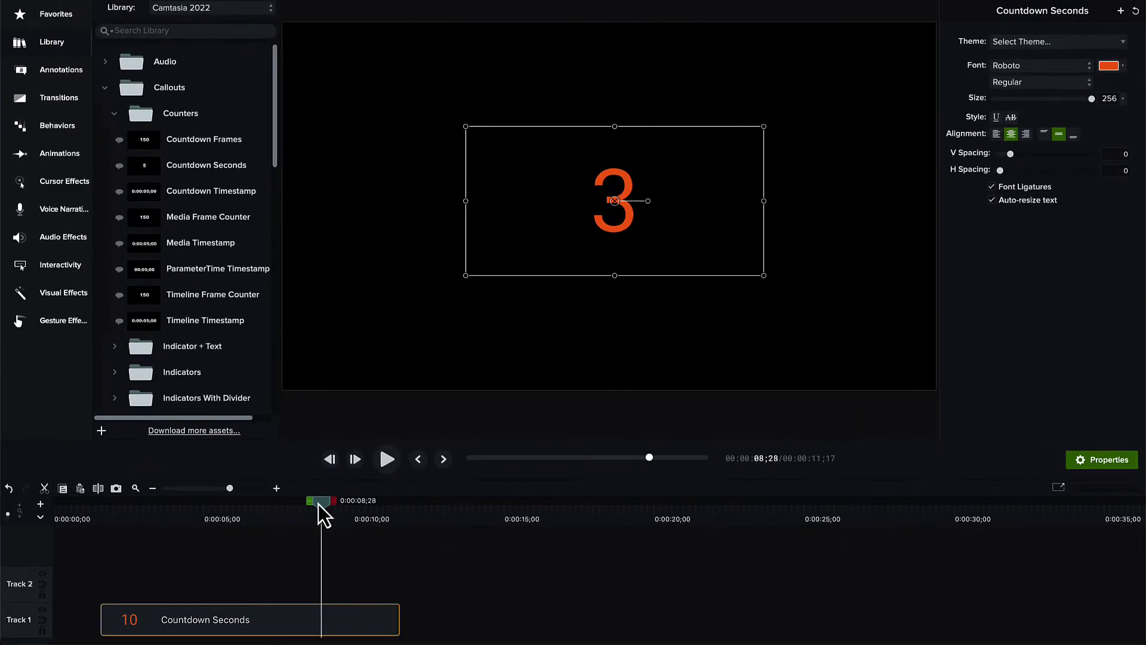
# Move the countdown clip later and extend it to start at 0:00:02;28
pyautogui.moveTo(318, 504); pyautogui.dragTo(138, 509)
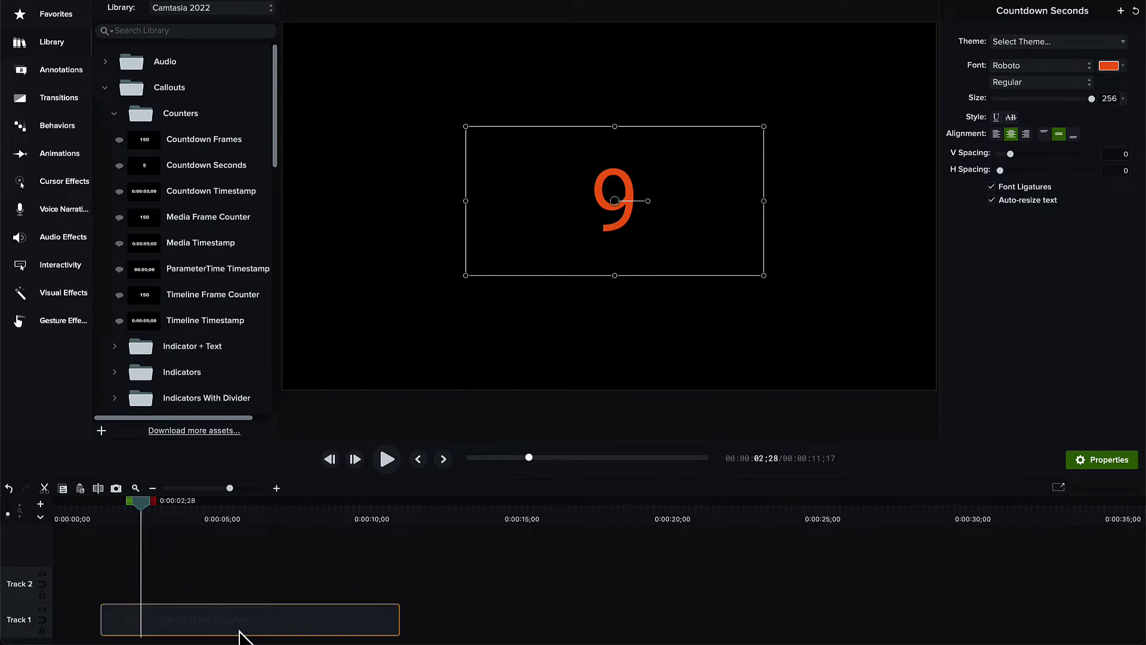
pyautogui.moveTo(234, 618); pyautogui.dragTo(499, 629)
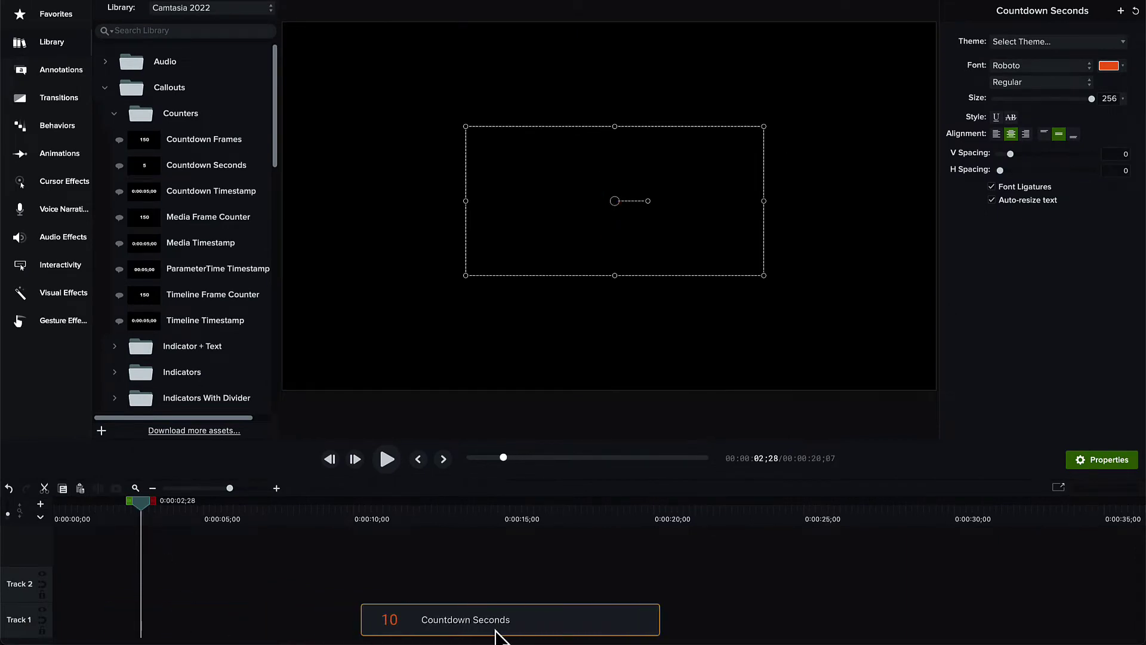
pyautogui.moveTo(361, 622); pyautogui.dragTo(142, 619)
pyautogui.moveTo(135, 503); pyautogui.dragTo(388, 507)
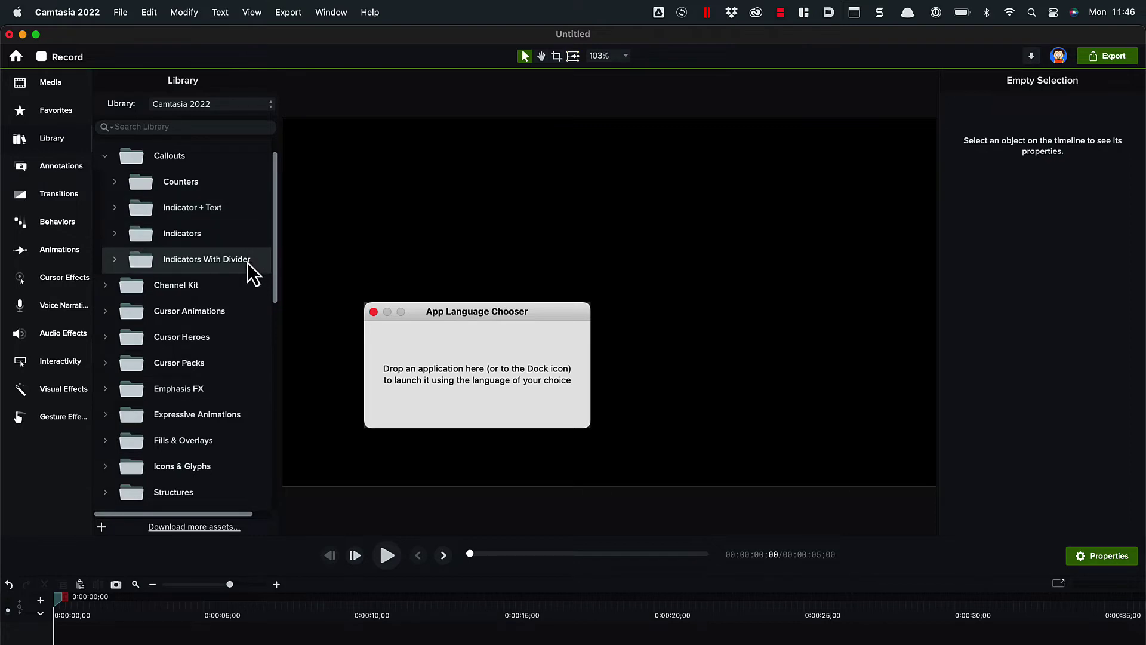
# Expand Indicator + Text > Title Reveal Up and preview the MCI-001 title animation
pyautogui.click(115, 208)
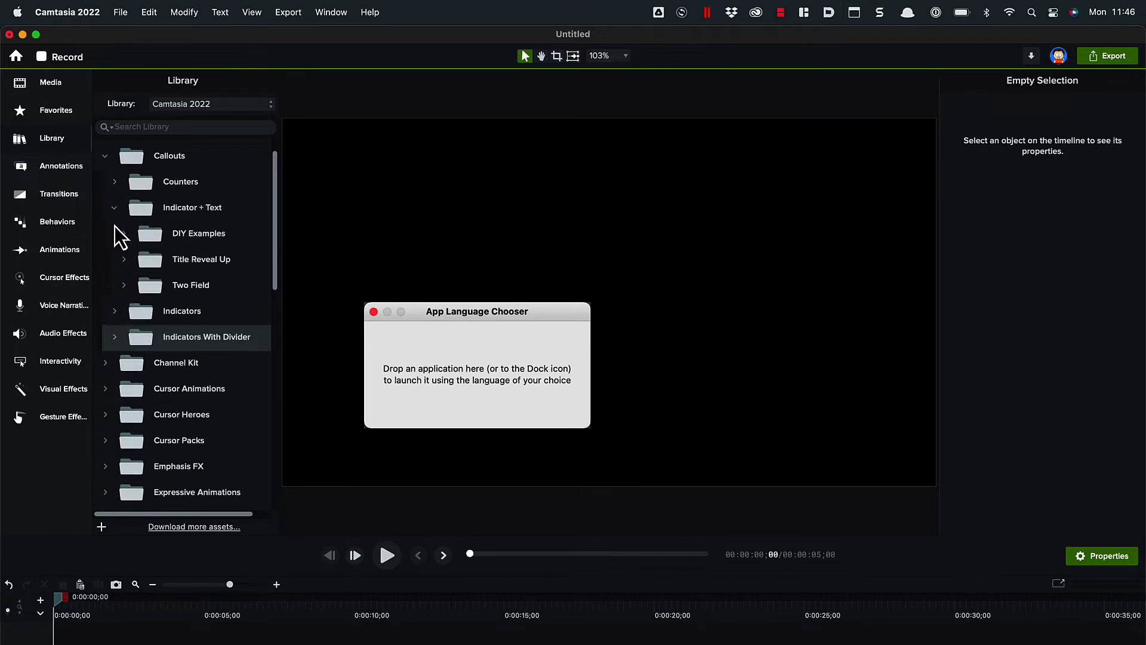
pyautogui.click(121, 259)
pyautogui.scroll(-5, 182, 352)
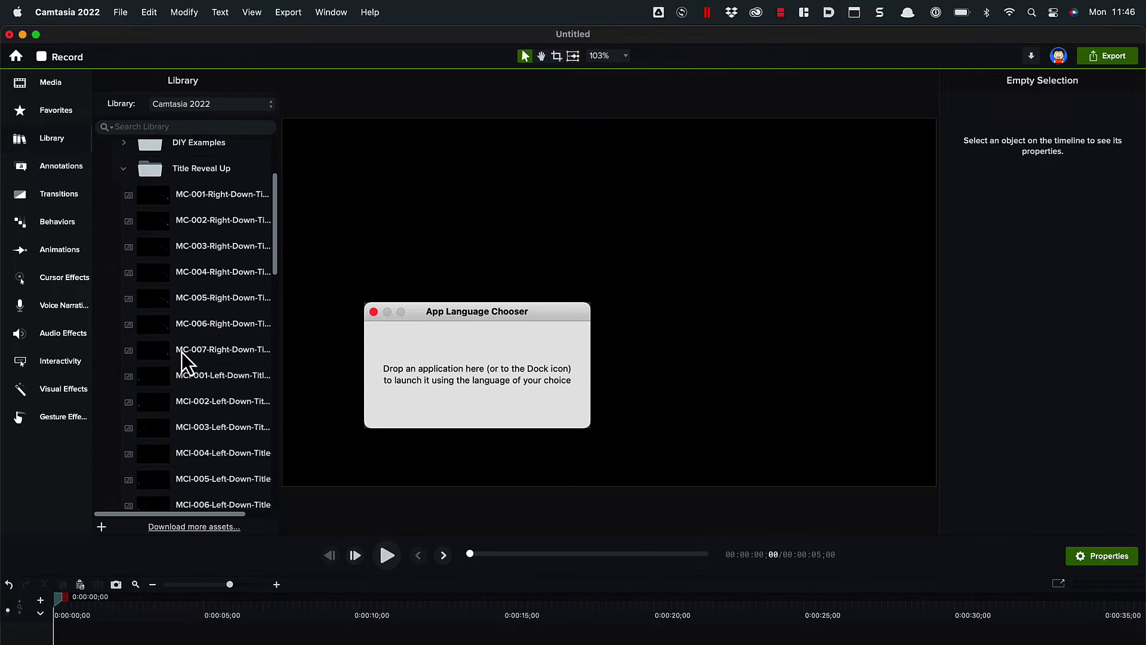
pyautogui.scroll(-1, 181, 352)
pyautogui.hscroll(1, 182, 352)
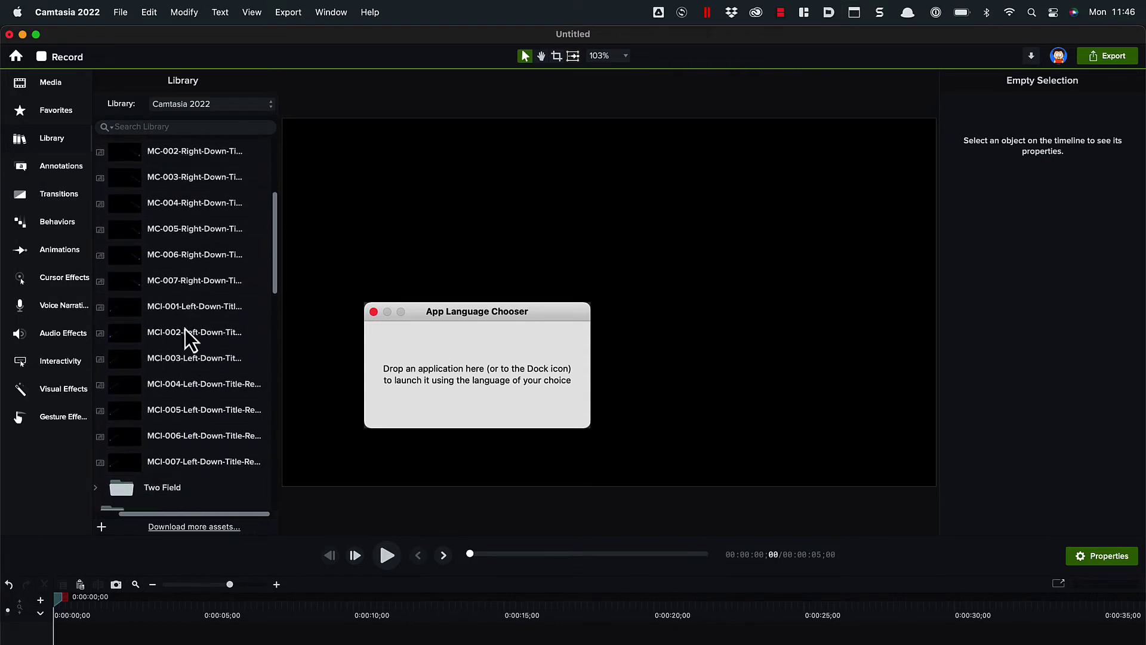
pyautogui.doubleClick(186, 307)
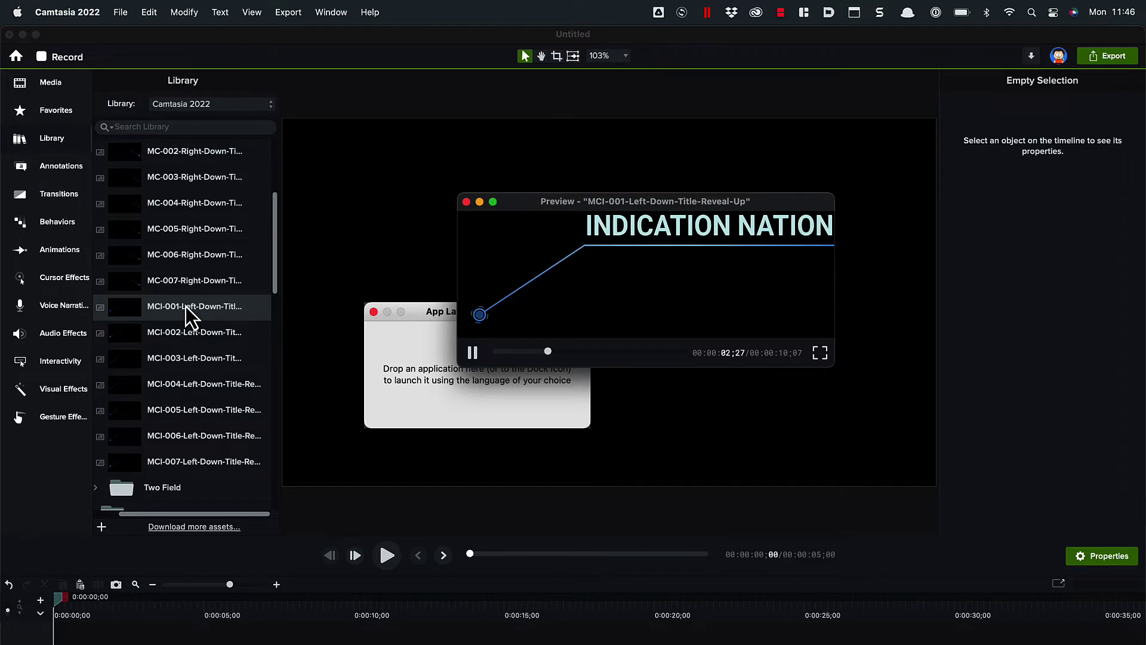
pyautogui.click(467, 202)
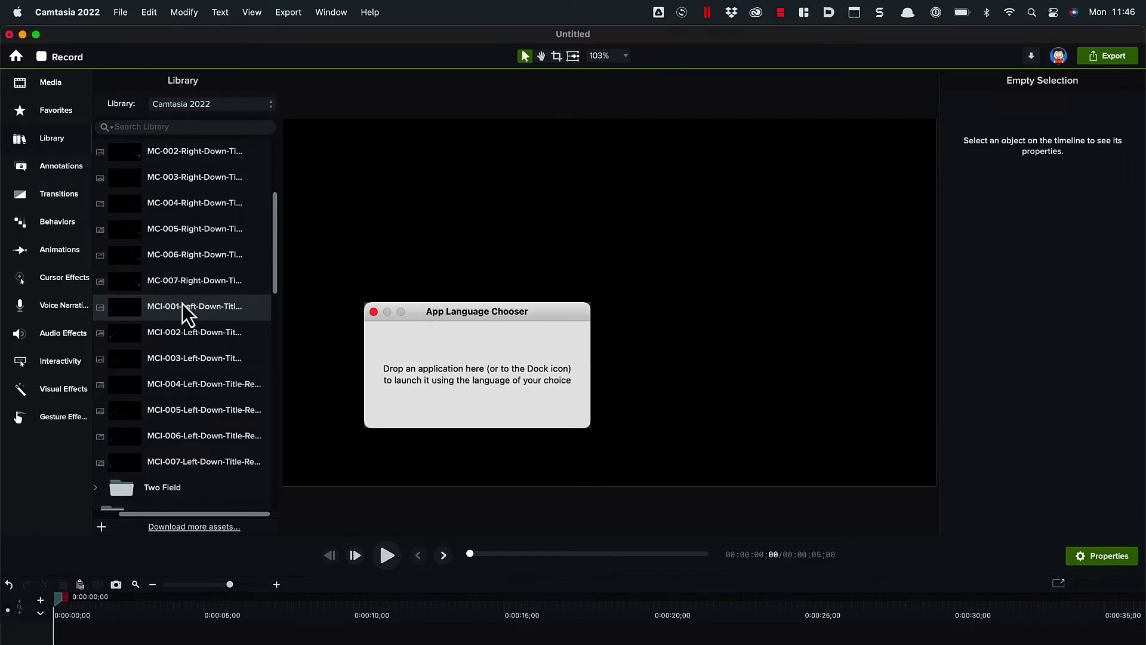
# Place the MCI-001 title on the canvas and retitle it 'Drag the app over this window'
pyautogui.moveTo(178, 312); pyautogui.dragTo(625, 264)
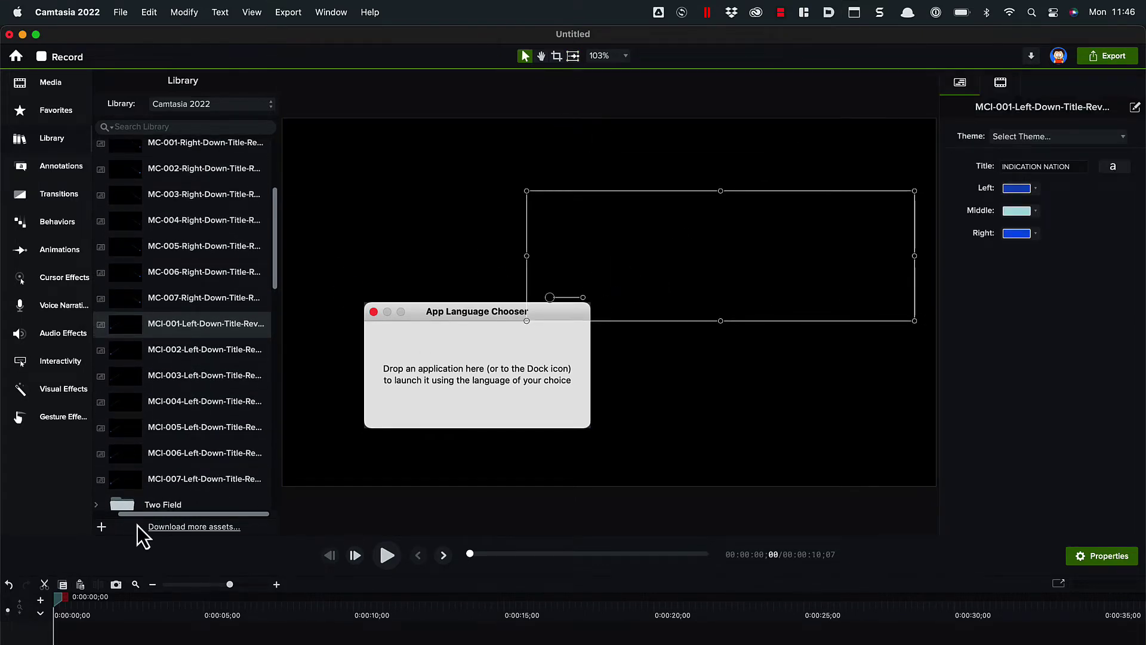
pyautogui.moveTo(91, 597); pyautogui.dragTo(131, 606)
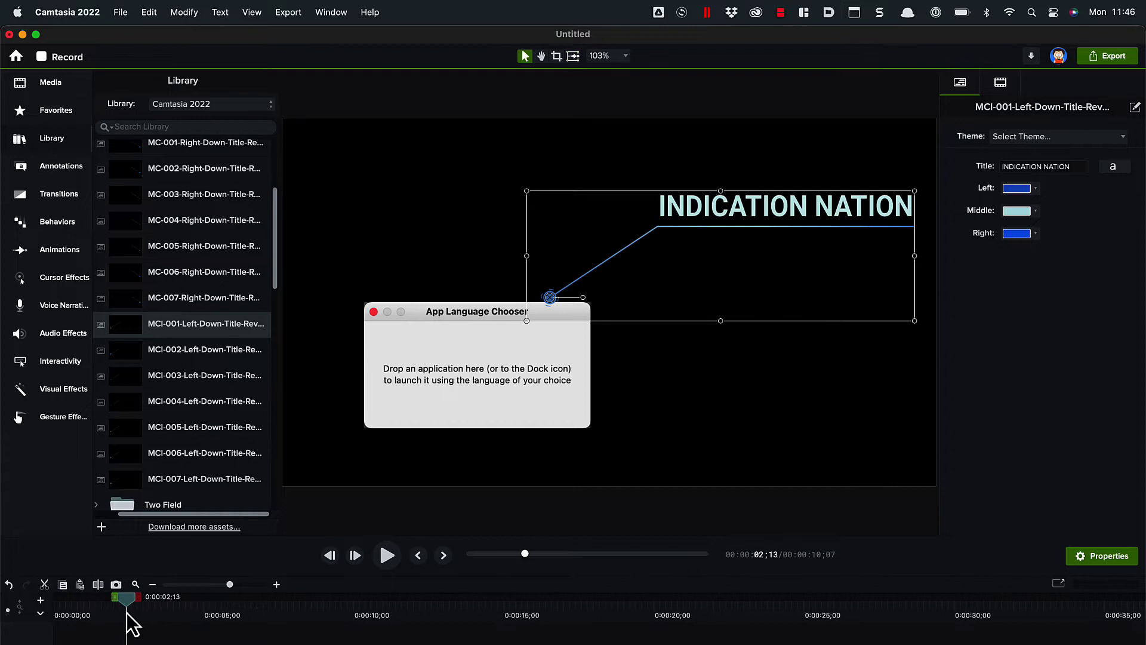
pyautogui.moveTo(697, 225); pyautogui.dragTo(676, 256)
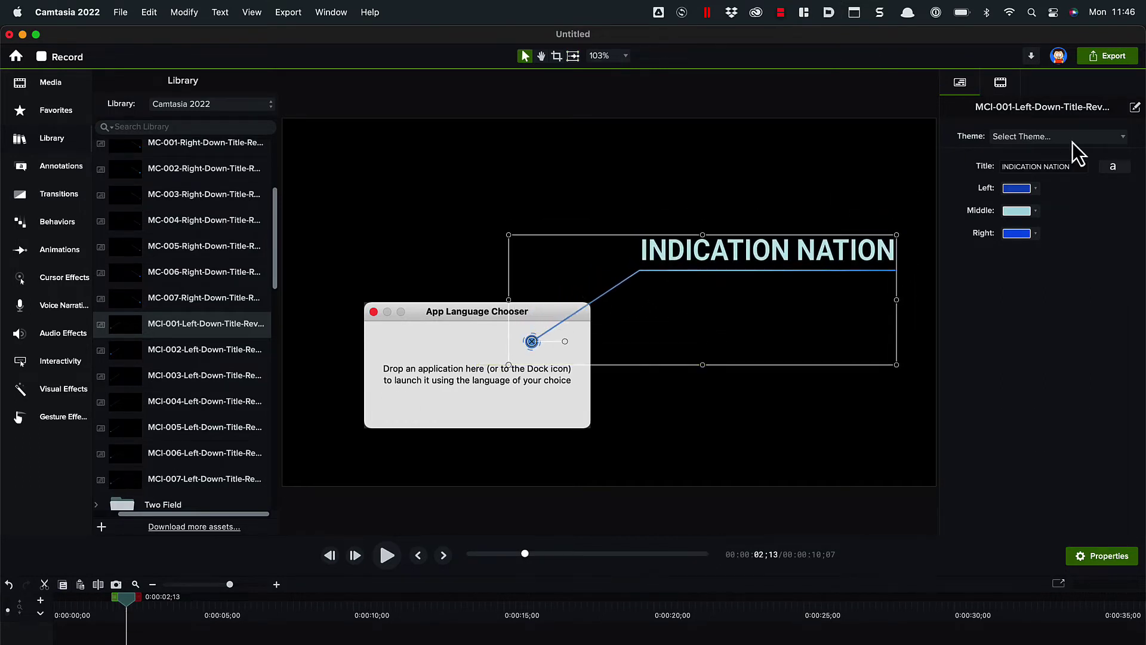
pyautogui.click(1051, 166)
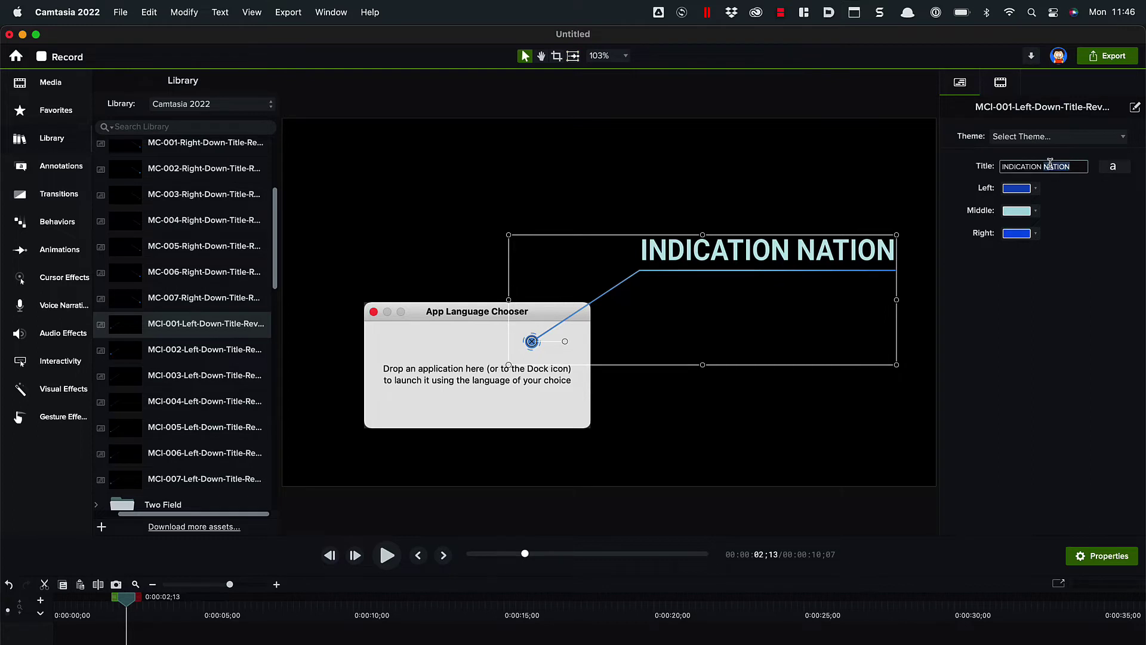
pyautogui.tripleClick(1051, 166)
pyautogui.write('Dr')
pyautogui.write('ag the app over this window')
pyautogui.press('Return')
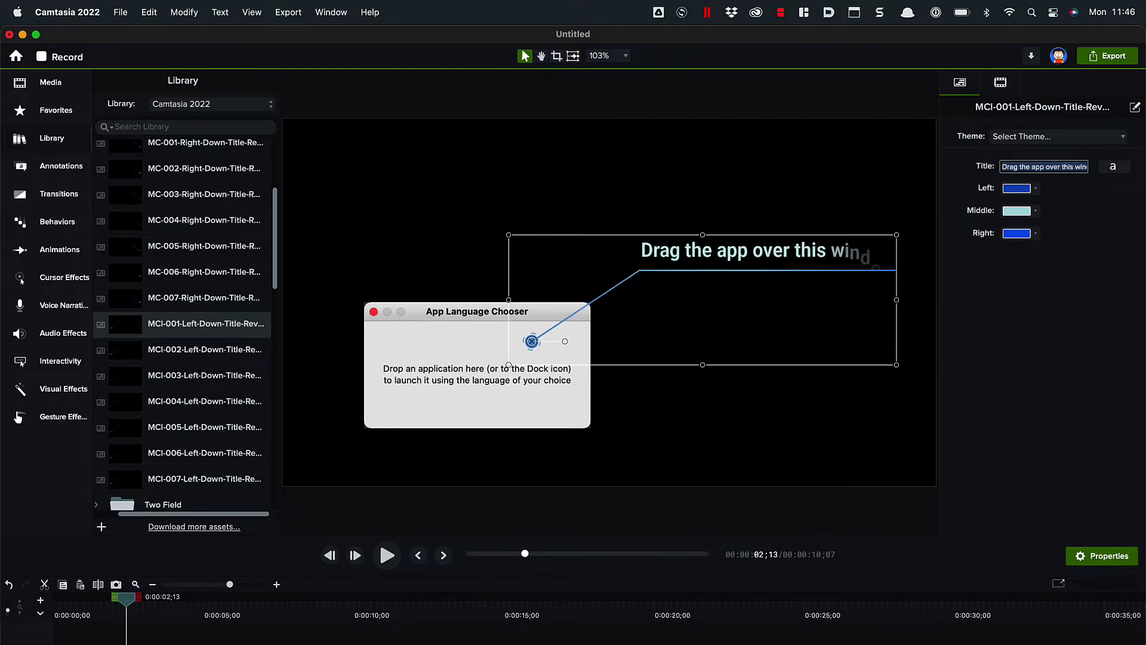
pyautogui.moveTo(127, 622); pyautogui.dragTo(179, 621)
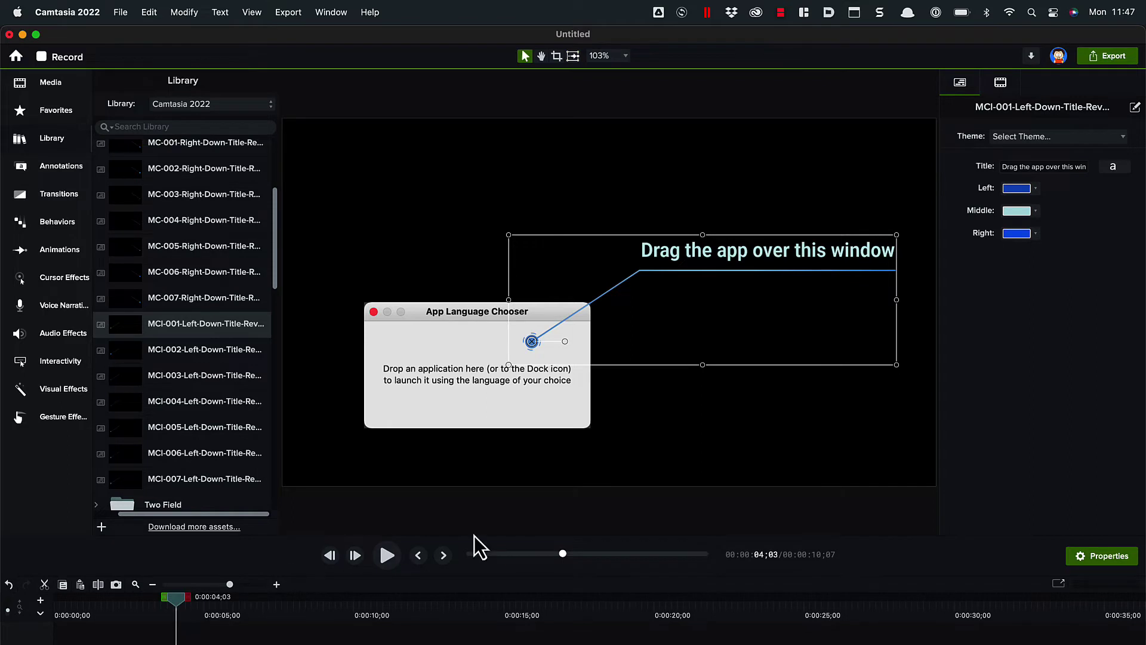
# Set the title's left, middle and right colours to red, purple and deep blue
pyautogui.click(1036, 189)
pyautogui.moveTo(1072, 282); pyautogui.dragTo(1073, 244)
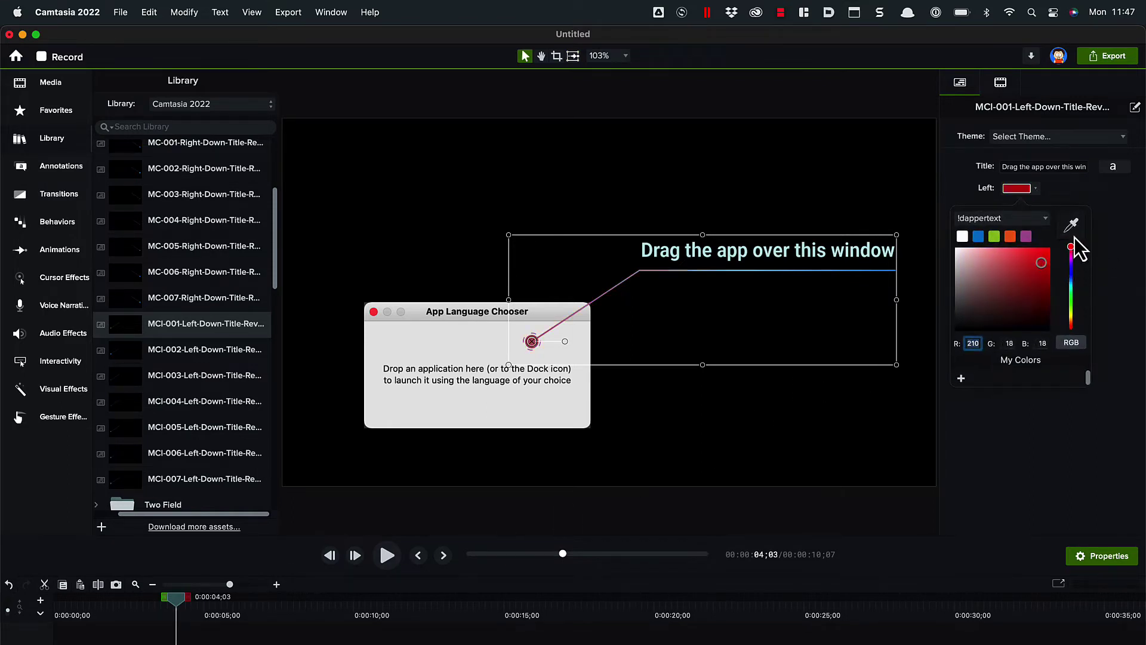
pyautogui.click(1138, 217)
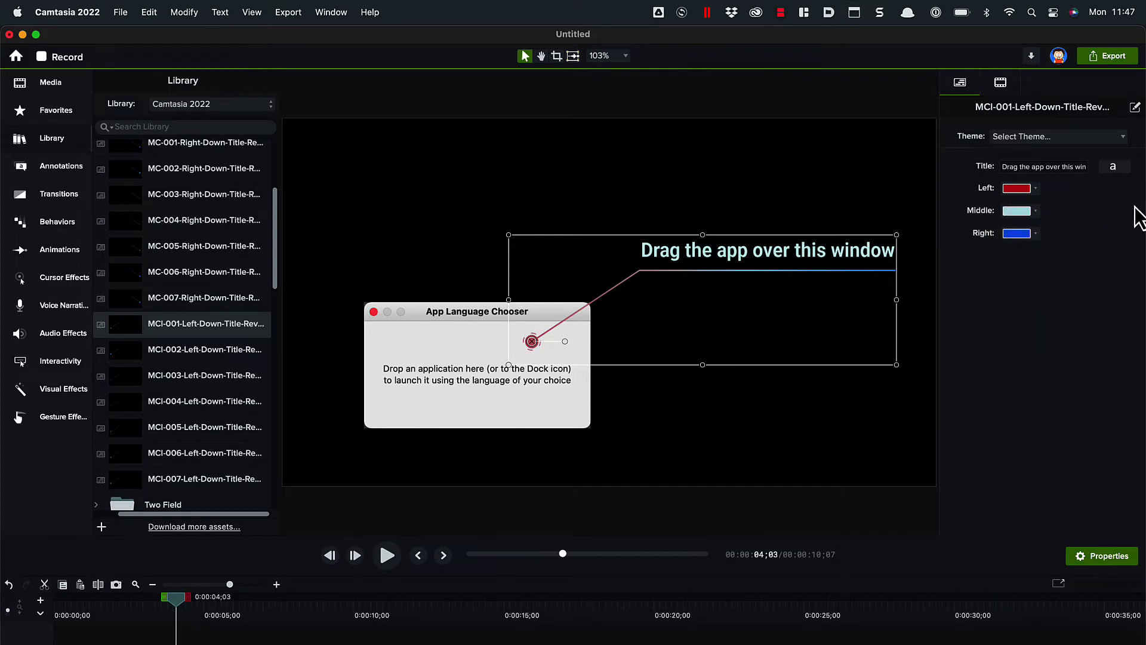
pyautogui.click(1036, 212)
pyautogui.moveTo(1073, 296); pyautogui.dragTo(1022, 297)
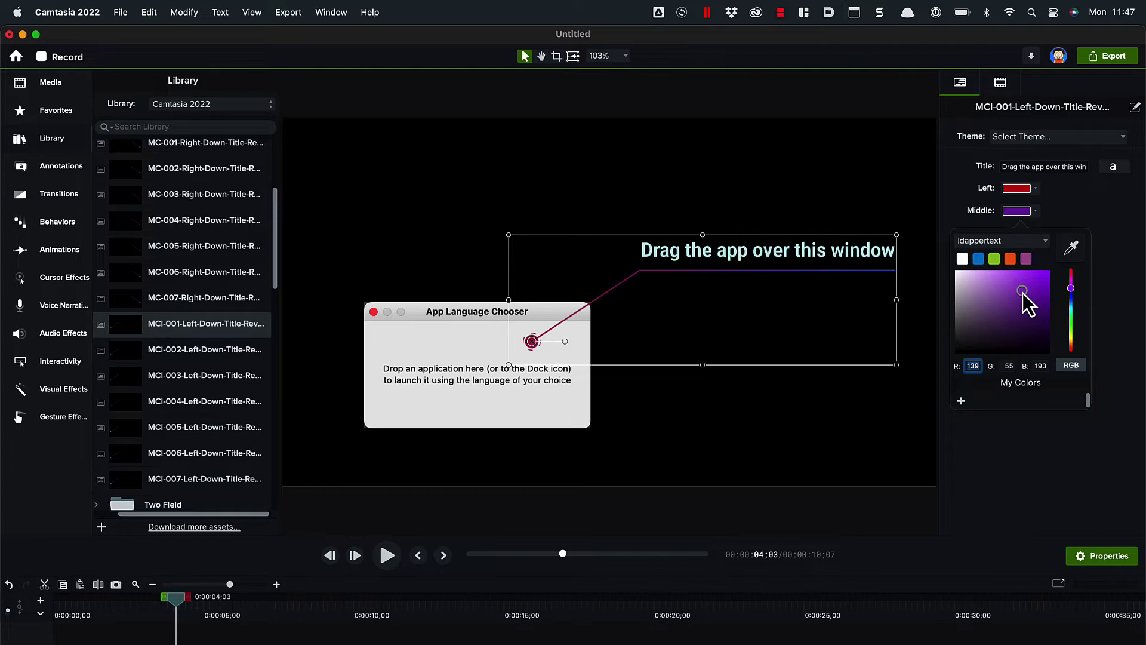
pyautogui.click(1114, 201)
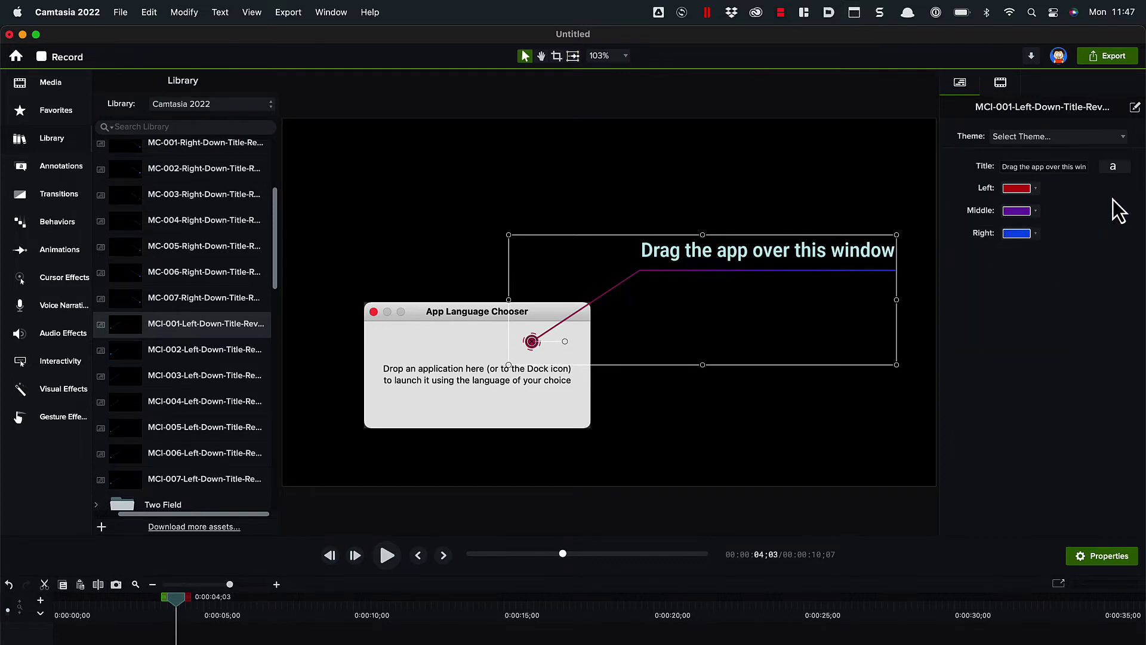
pyautogui.click(1036, 233)
pyautogui.moveTo(1038, 338); pyautogui.dragTo(1048, 340)
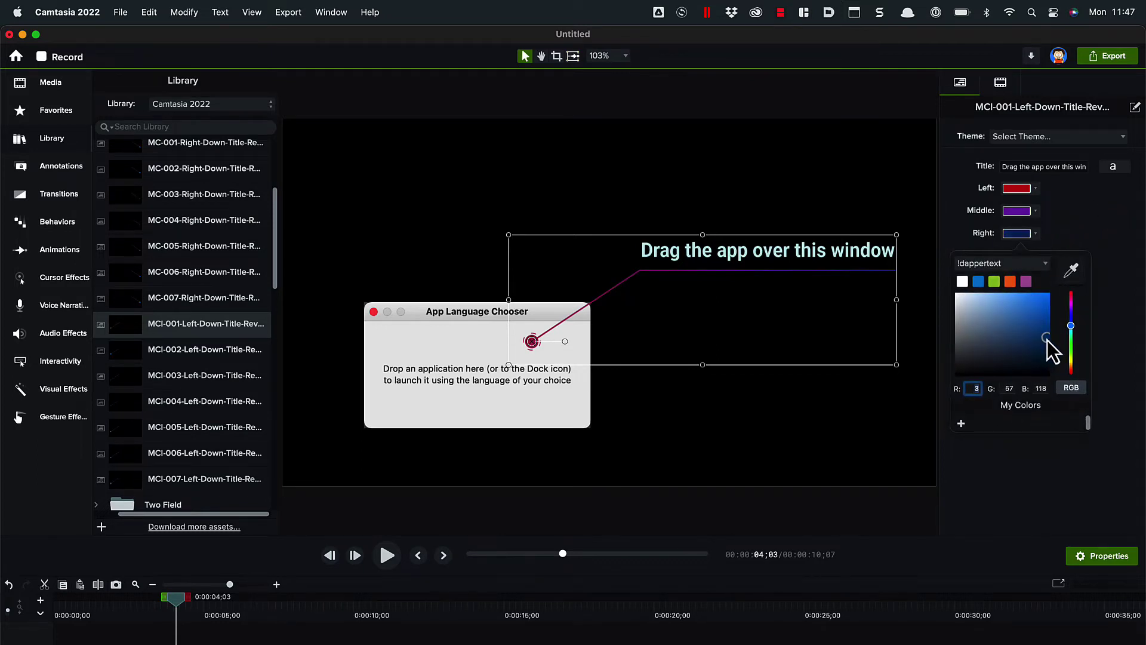
pyautogui.click(1114, 270)
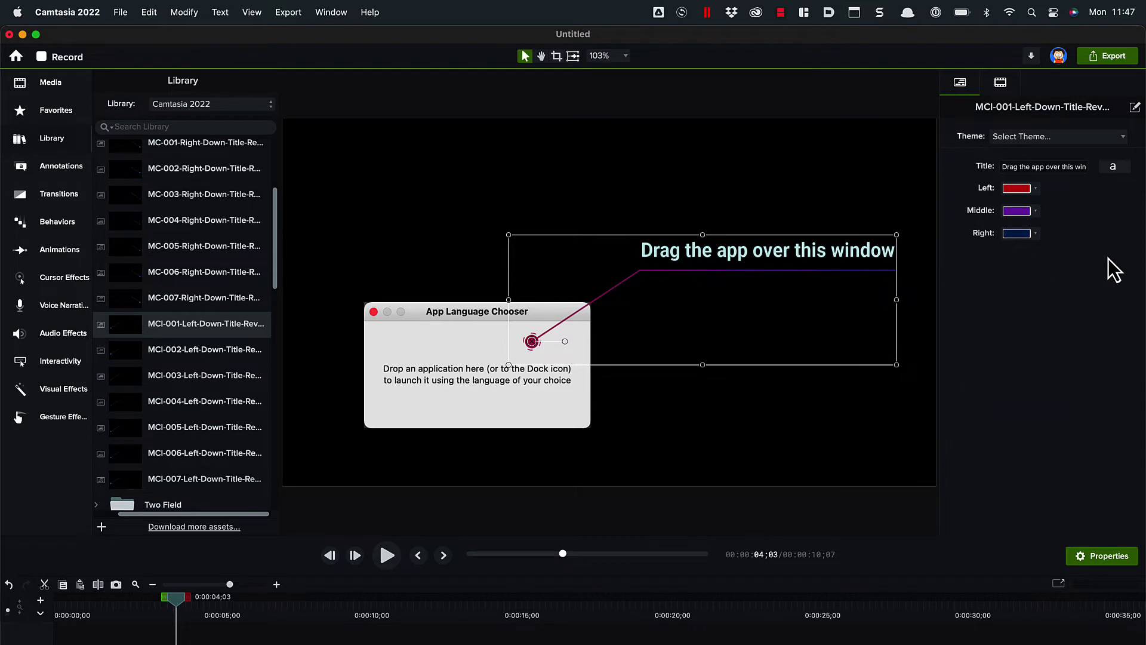
# Play the title animation from the start of the timeline
pyautogui.moveTo(169, 600); pyautogui.dragTo(54, 597)
pyautogui.press('space')
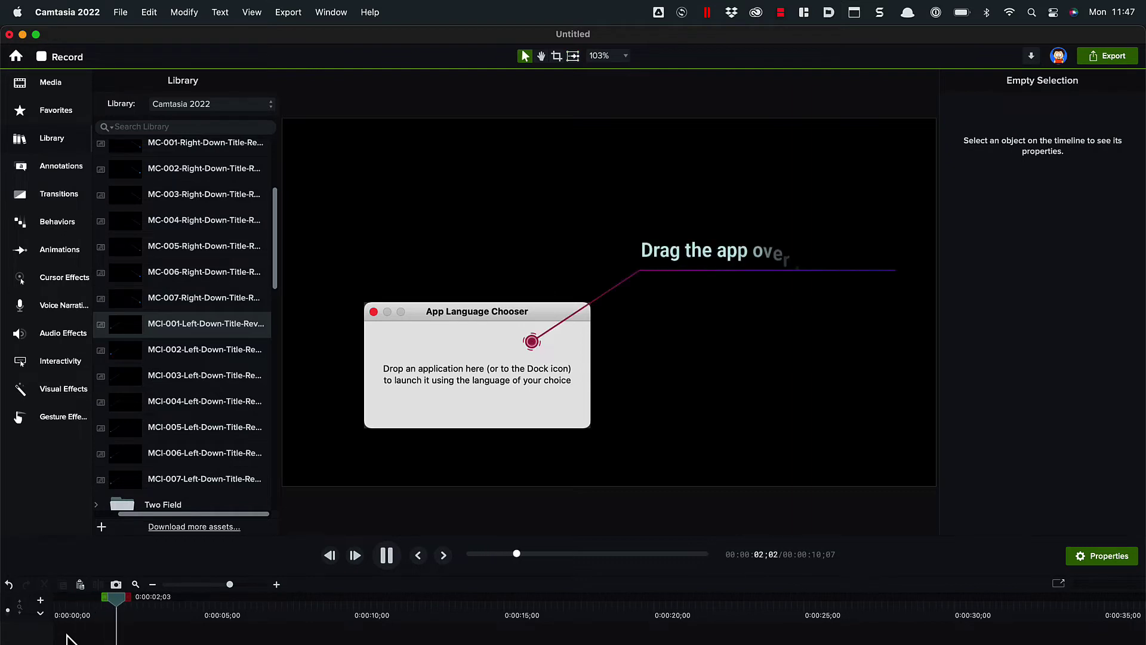
pyautogui.press('space')
# Expand Two Field > MCI-005 and preview the MCI-005-Left-Down-Curve title
pyautogui.scroll(-6, 236, 350)
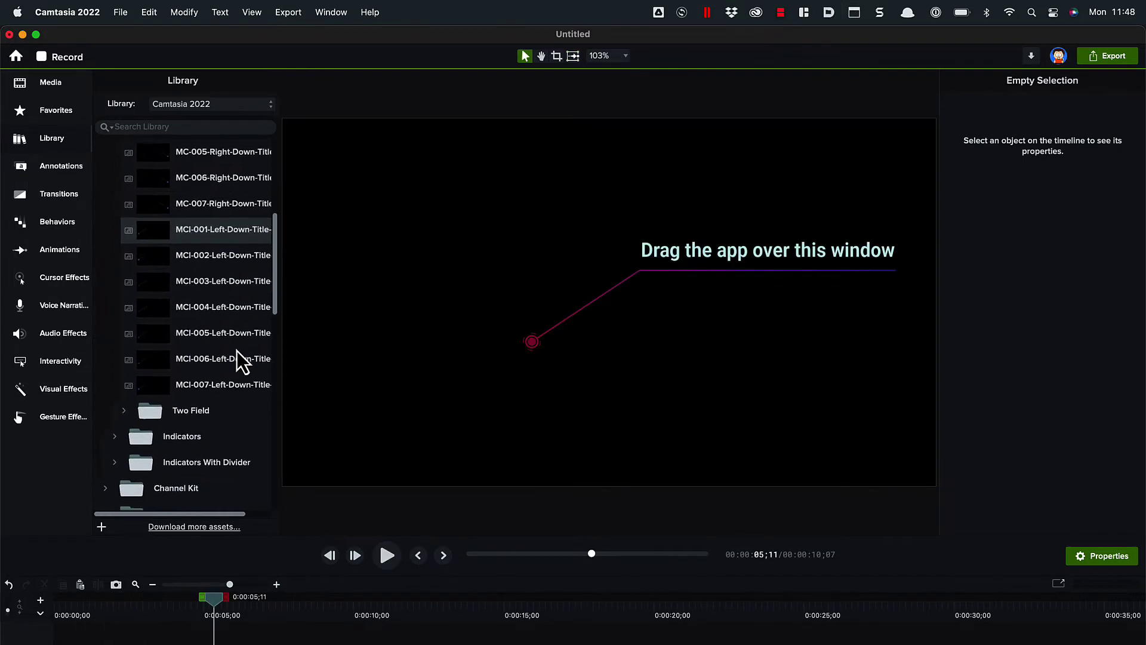
pyautogui.click(122, 328)
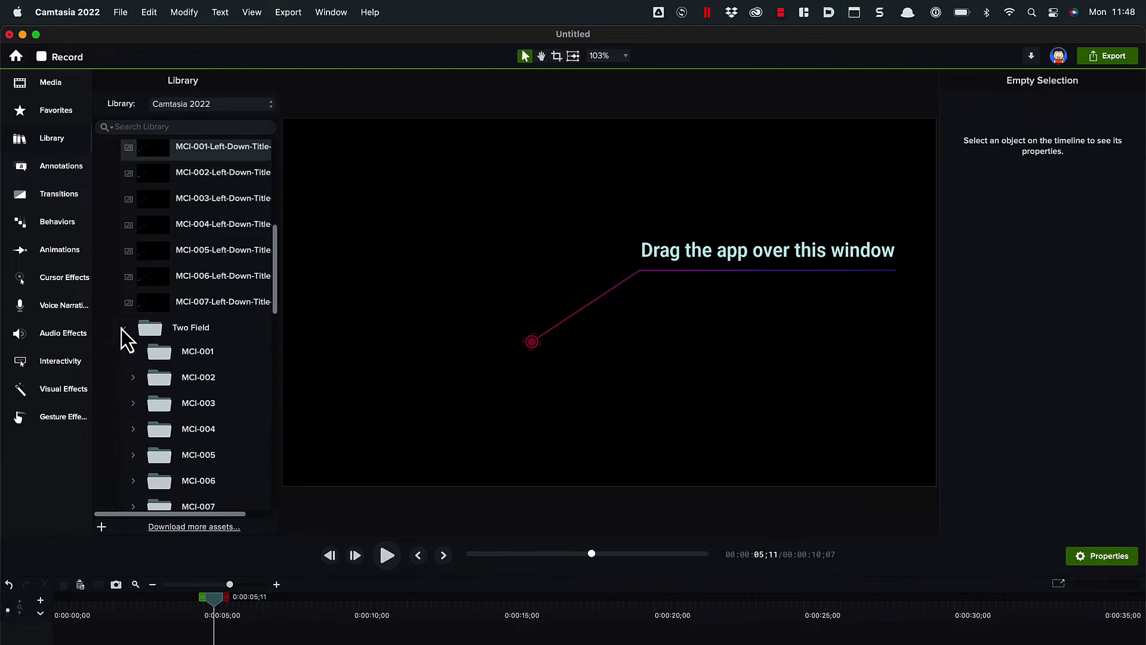
pyautogui.scroll(-5, 134, 395)
pyautogui.scroll(1, 134, 396)
pyautogui.click(132, 310)
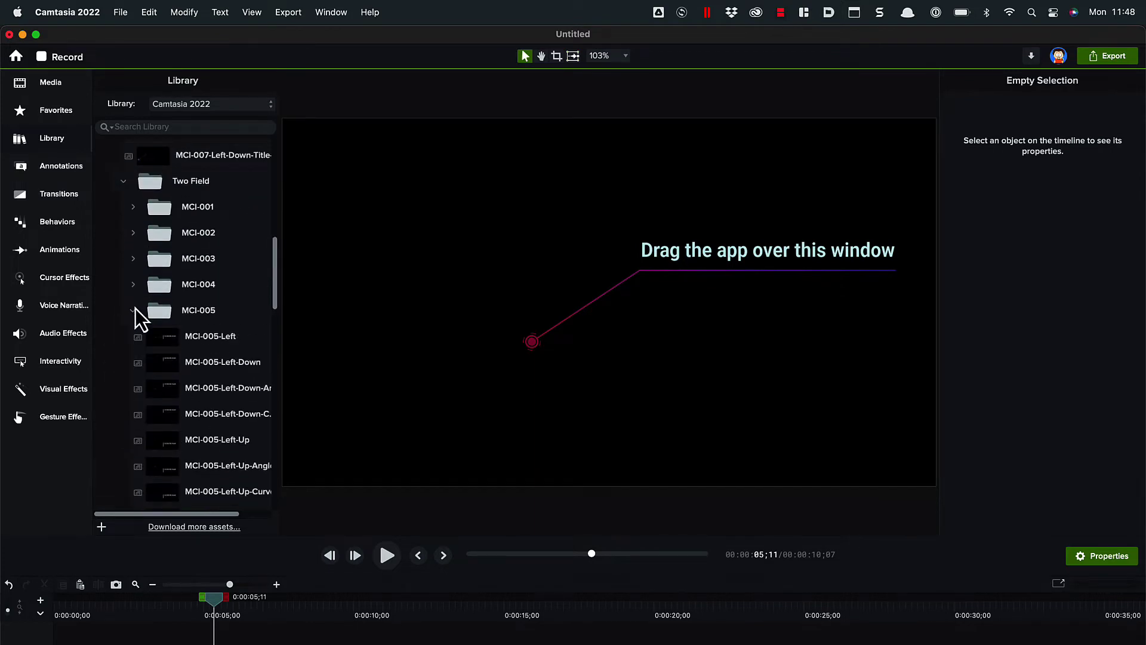
pyautogui.doubleClick(242, 416)
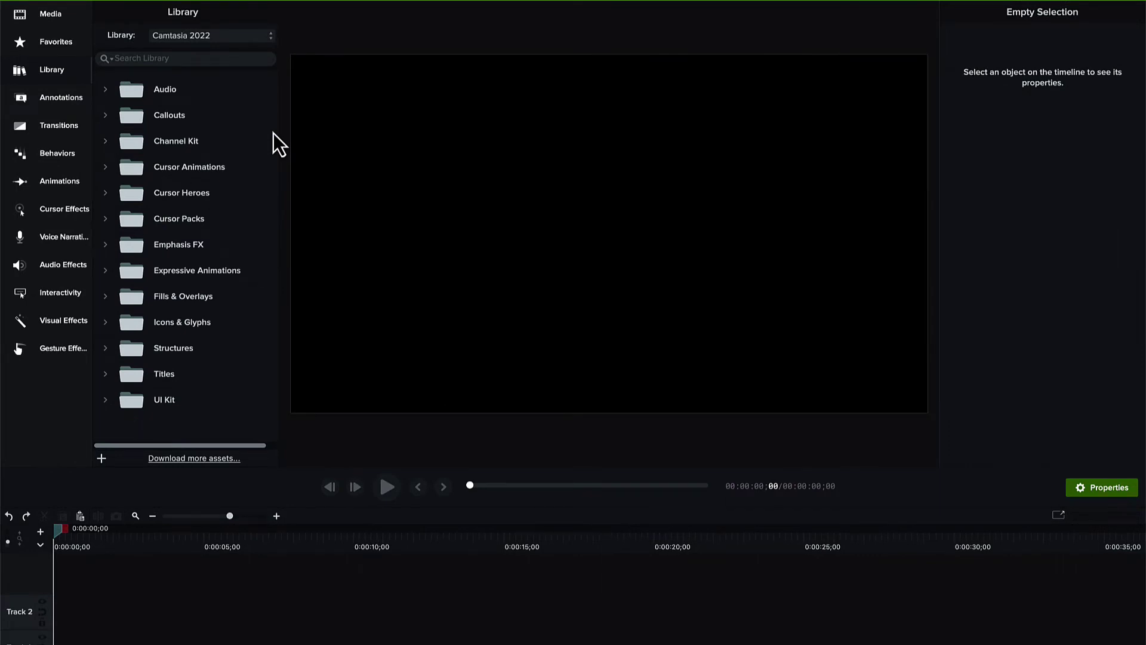
# Expand Channel Kit, then preview and close the Boxy-Subscribe asset
pyautogui.click(105, 142)
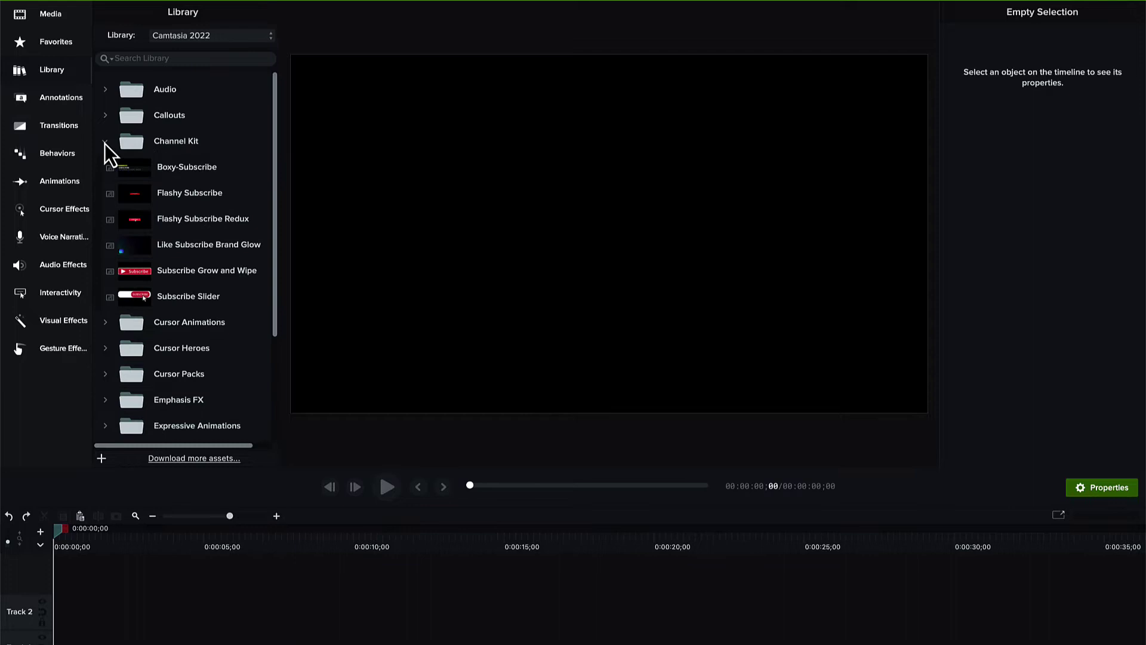
pyautogui.doubleClick(195, 170)
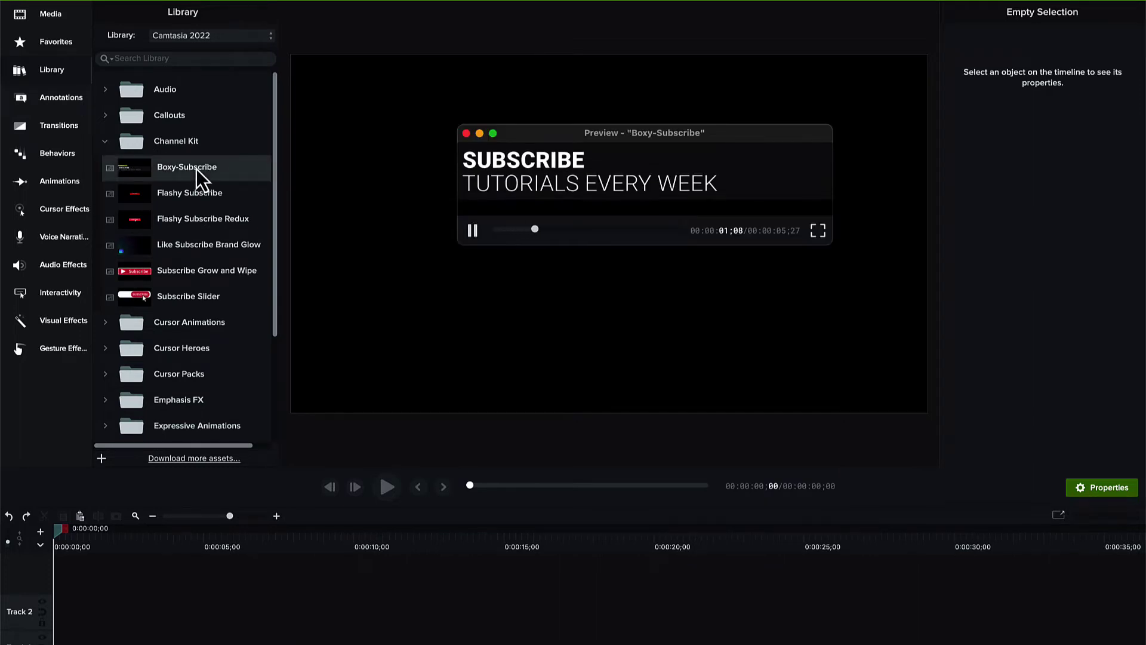
pyautogui.click(465, 134)
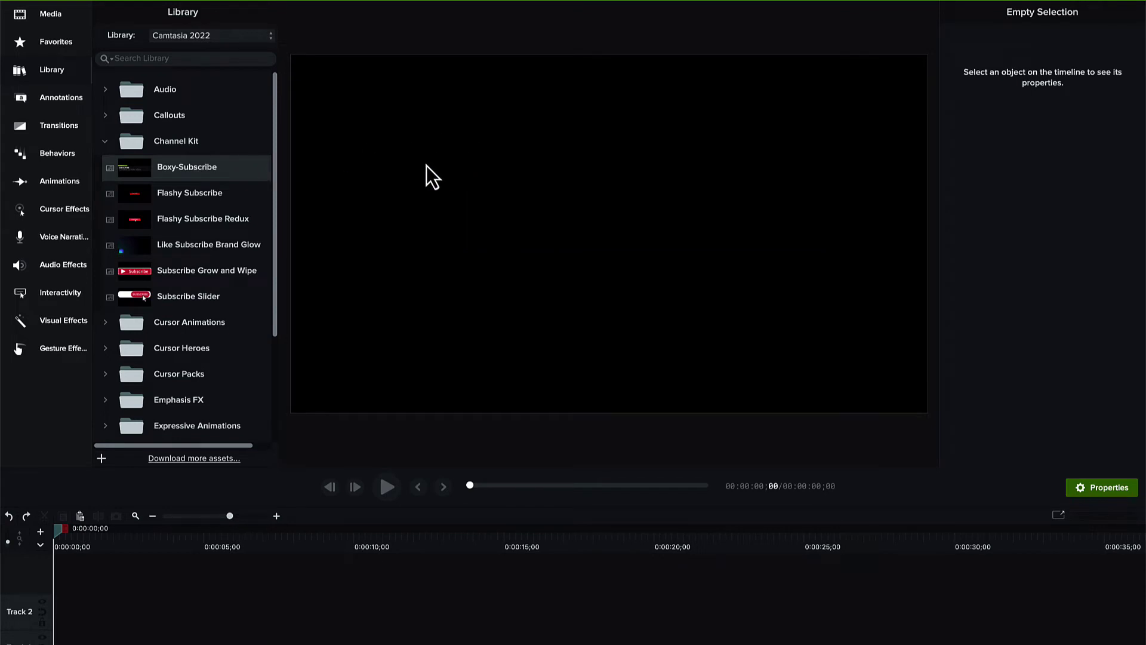
# Place Like Subscribe Brand Glow on Track 2, apply the ! TSC theme with a white bell, and play it
pyautogui.moveTo(224, 246); pyautogui.dragTo(54, 626)
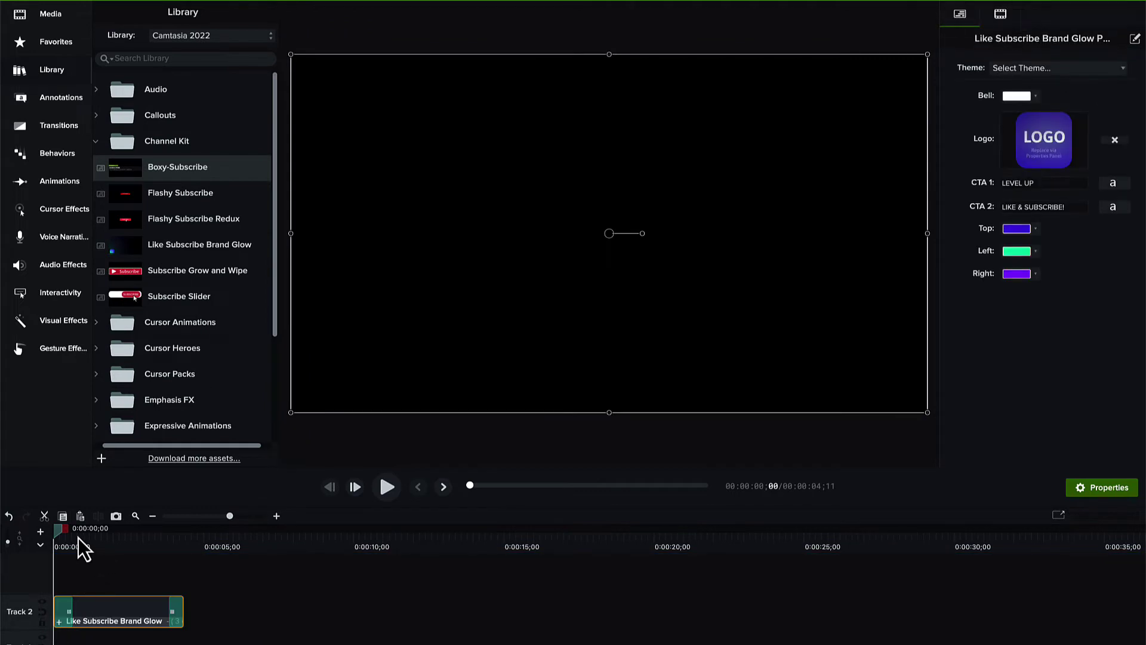
pyautogui.moveTo(67, 539)
pyautogui.mouseDown()
pyautogui.moveTo(101, 546)
pyautogui.moveTo(77, 544)
pyautogui.mouseUp()
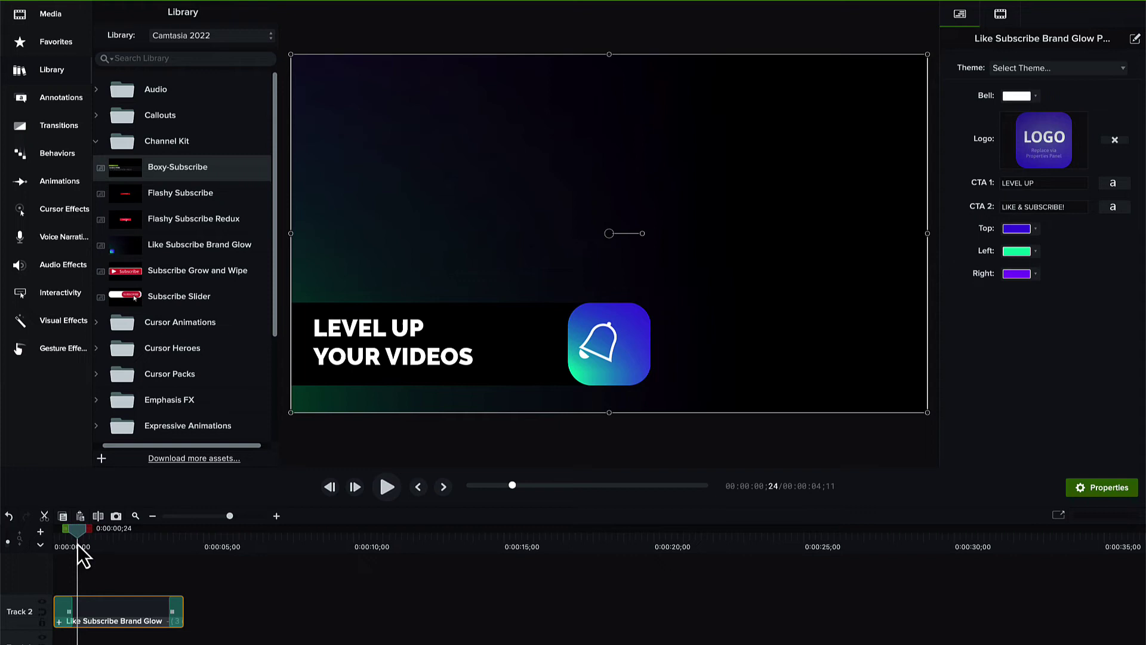
pyautogui.click(1121, 69)
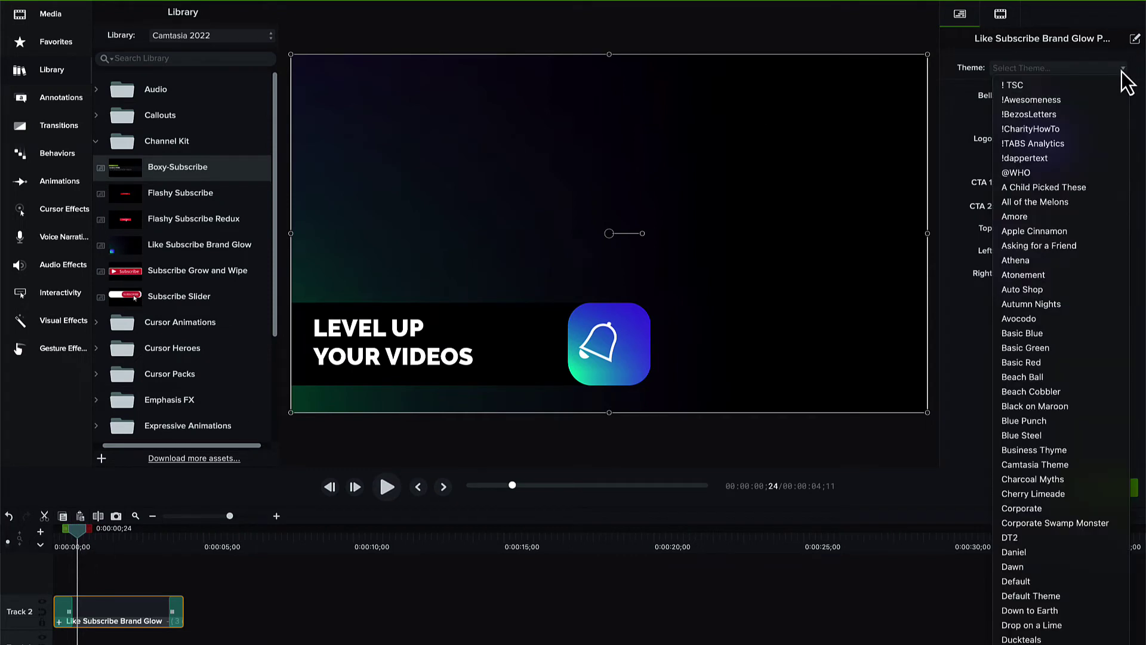
pyautogui.click(1092, 87)
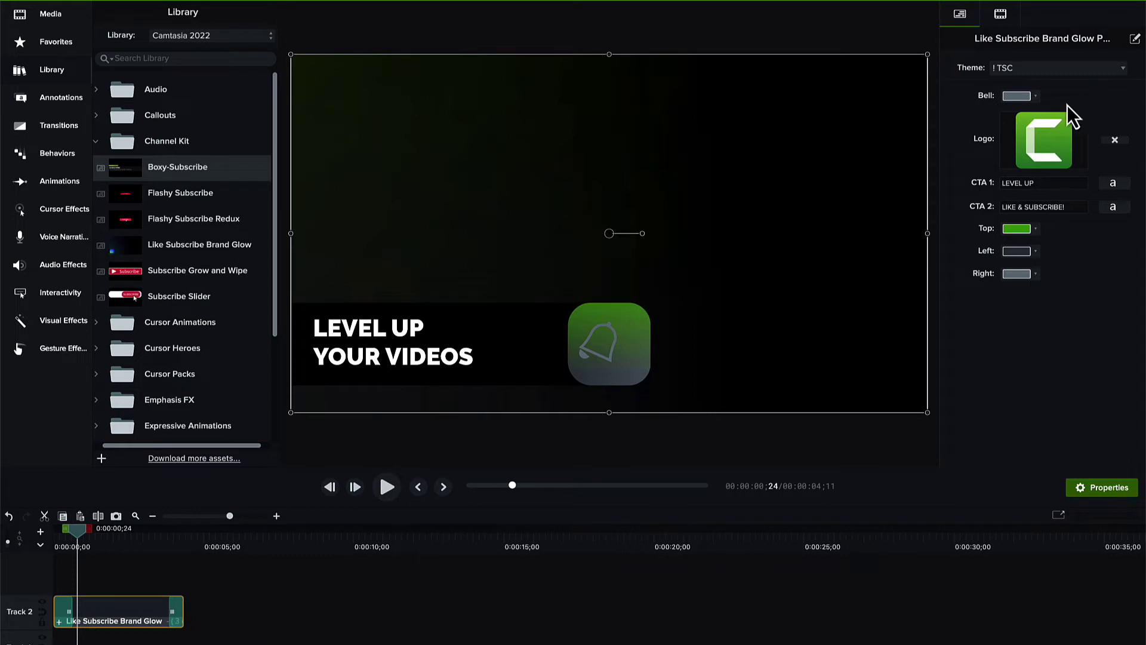
pyautogui.click(1040, 101)
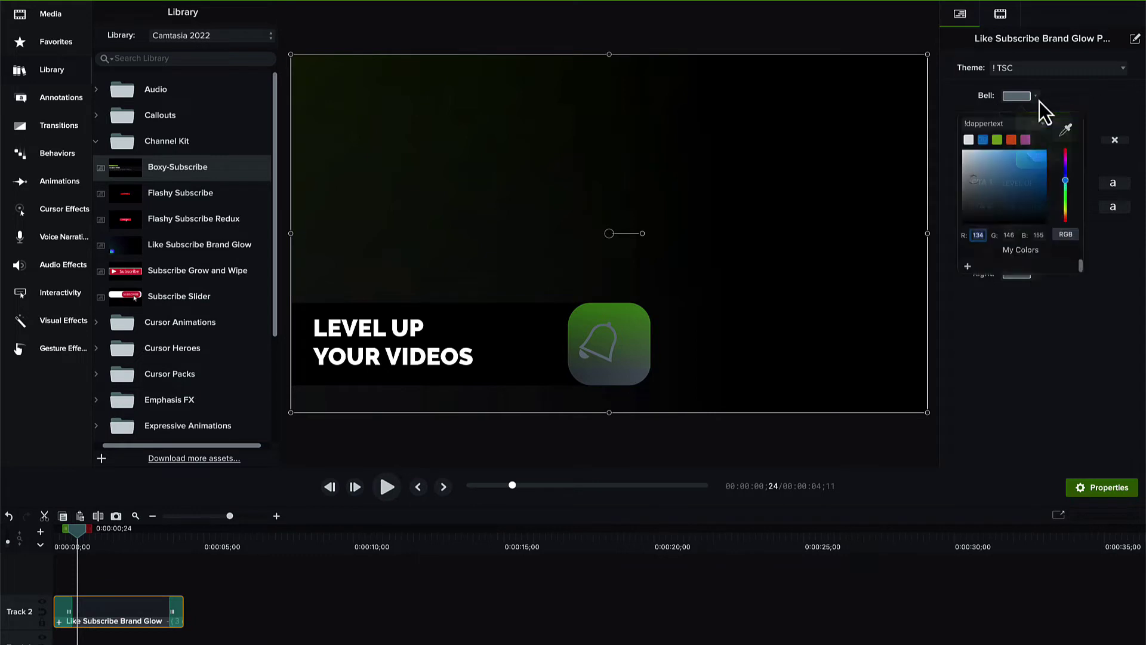
pyautogui.click(965, 148)
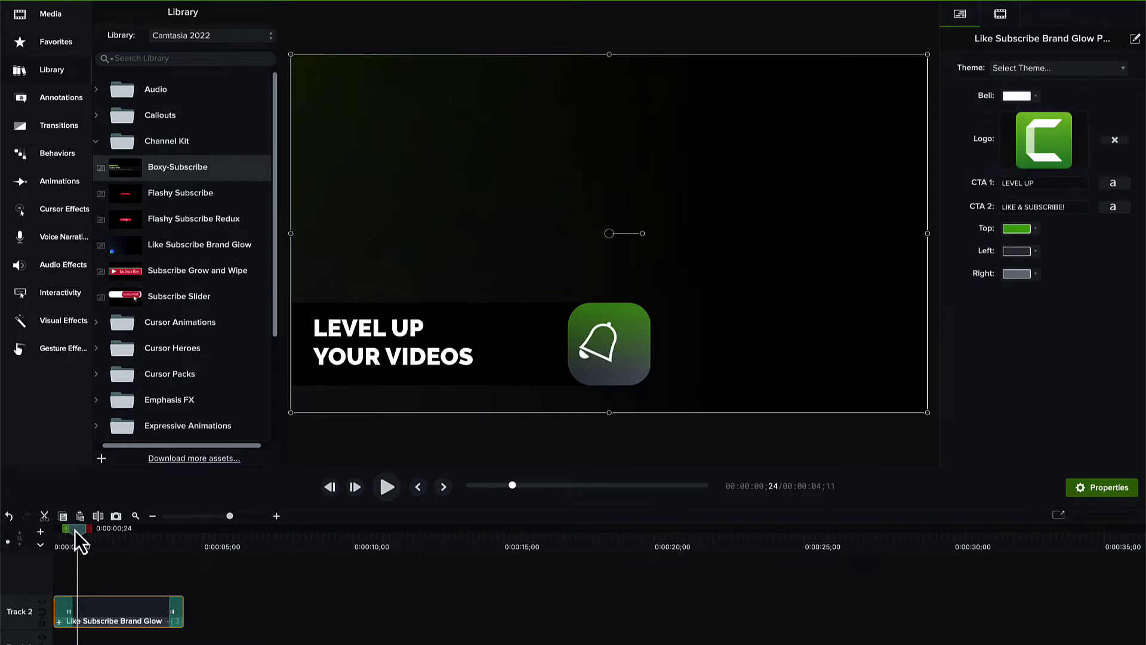
pyautogui.moveTo(74, 530); pyautogui.dragTo(15, 529)
pyautogui.press('space')
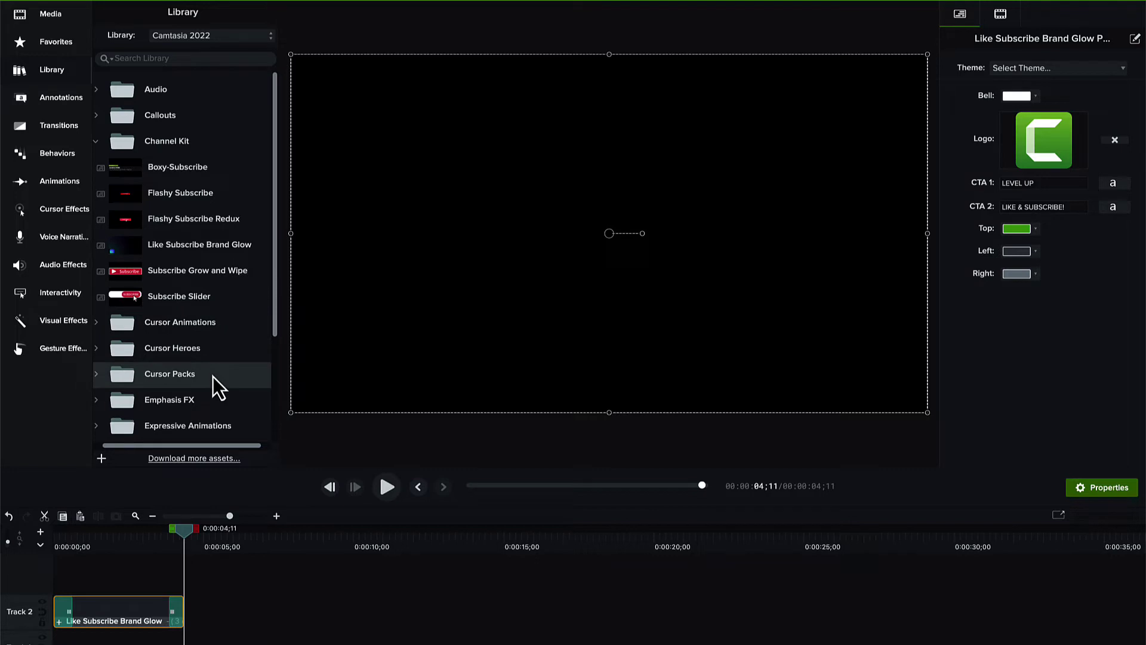
# Collapse Channel Kit and preview a Mac clip under Cursor Animations > Arrow-Double-Click
pyautogui.click(96, 142)
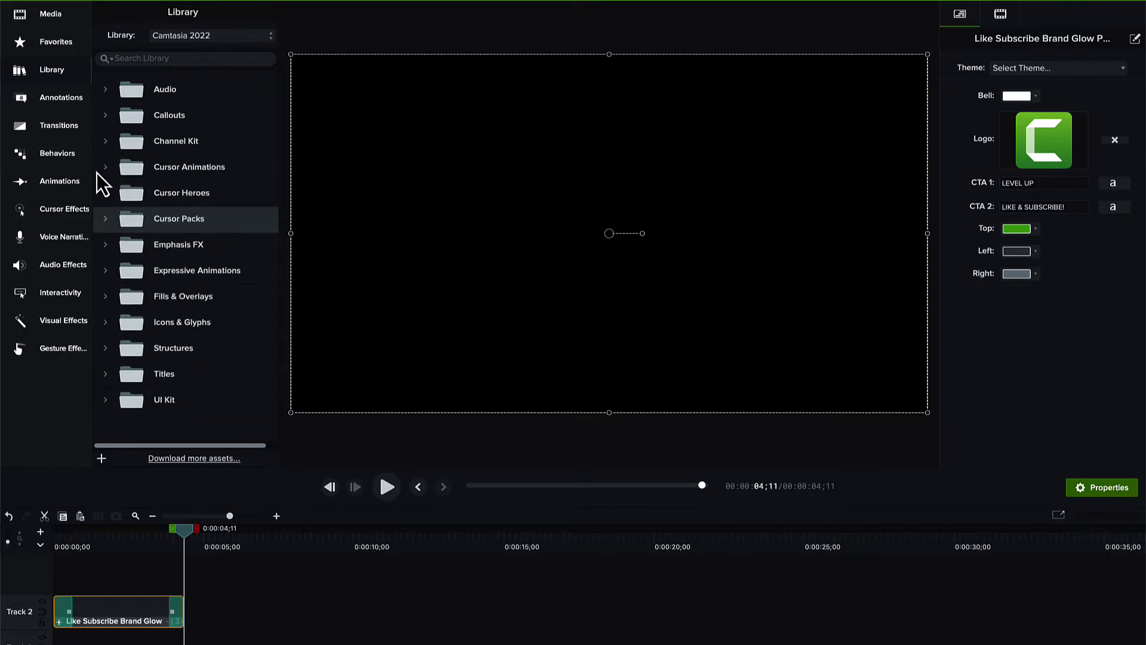
pyautogui.click(105, 169)
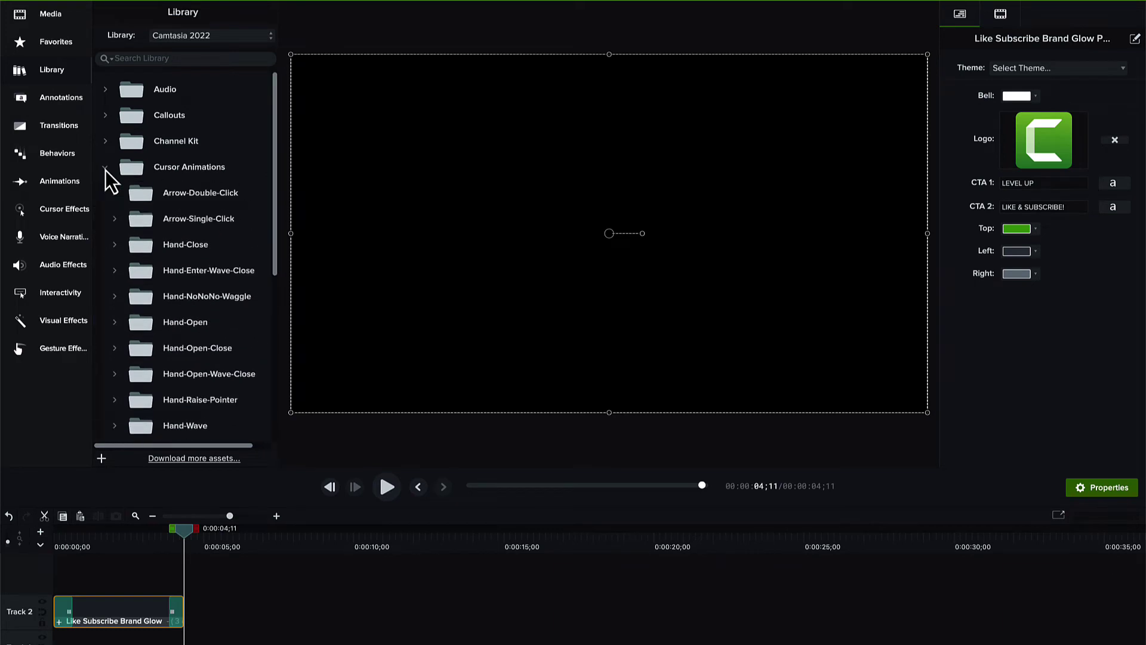
pyautogui.click(115, 191)
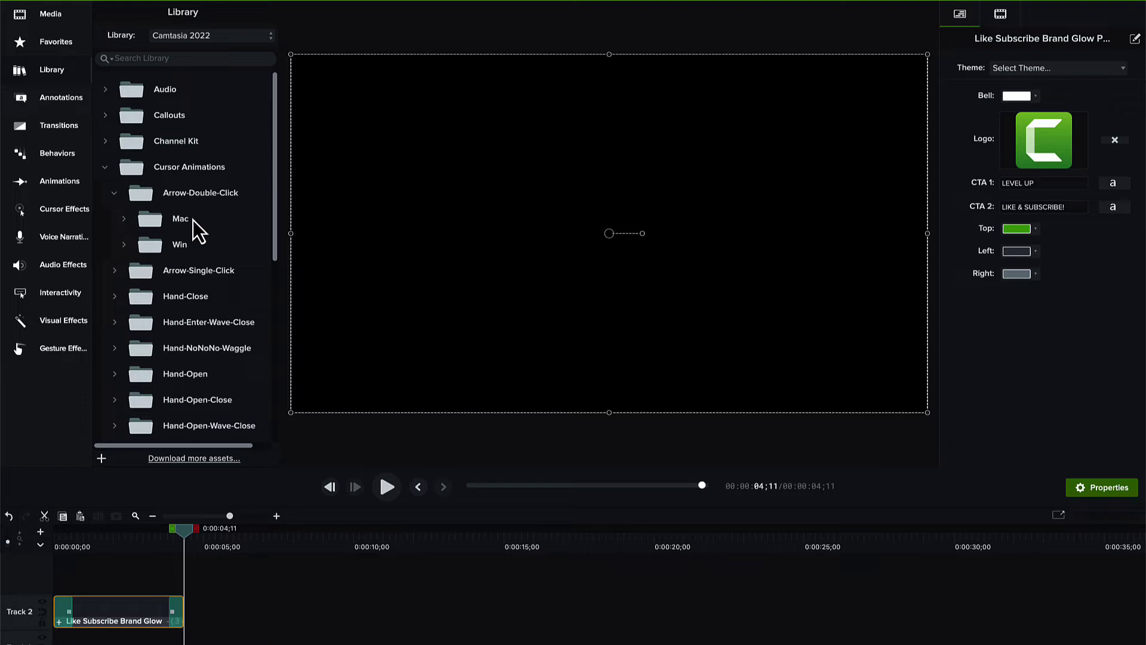
pyautogui.click(123, 220)
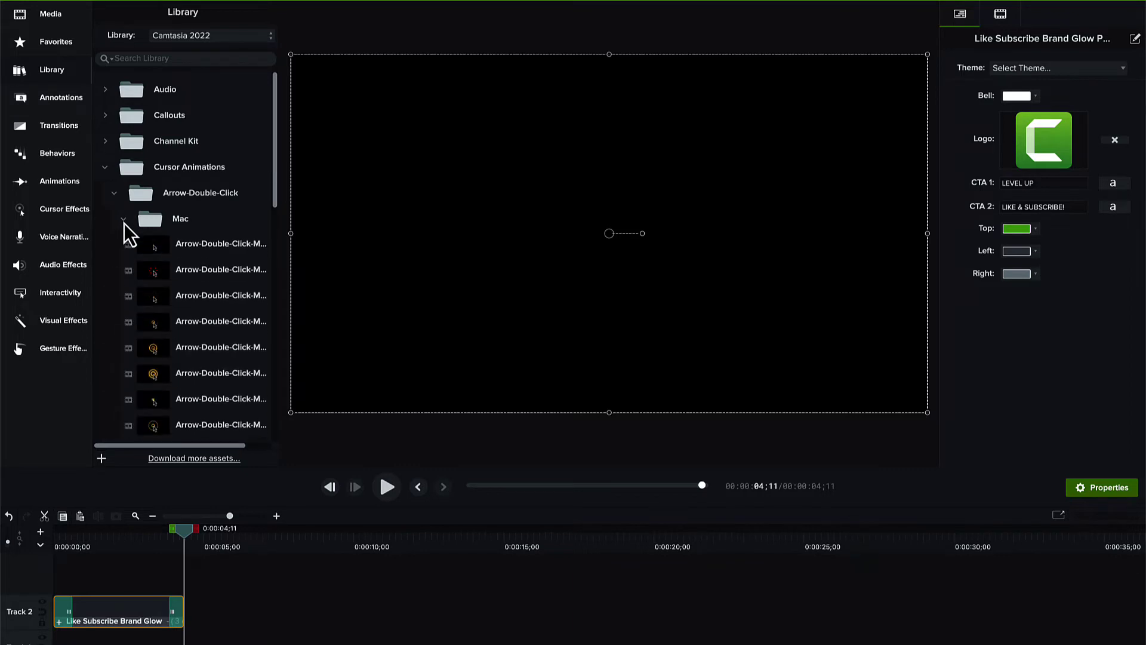
pyautogui.doubleClick(203, 353)
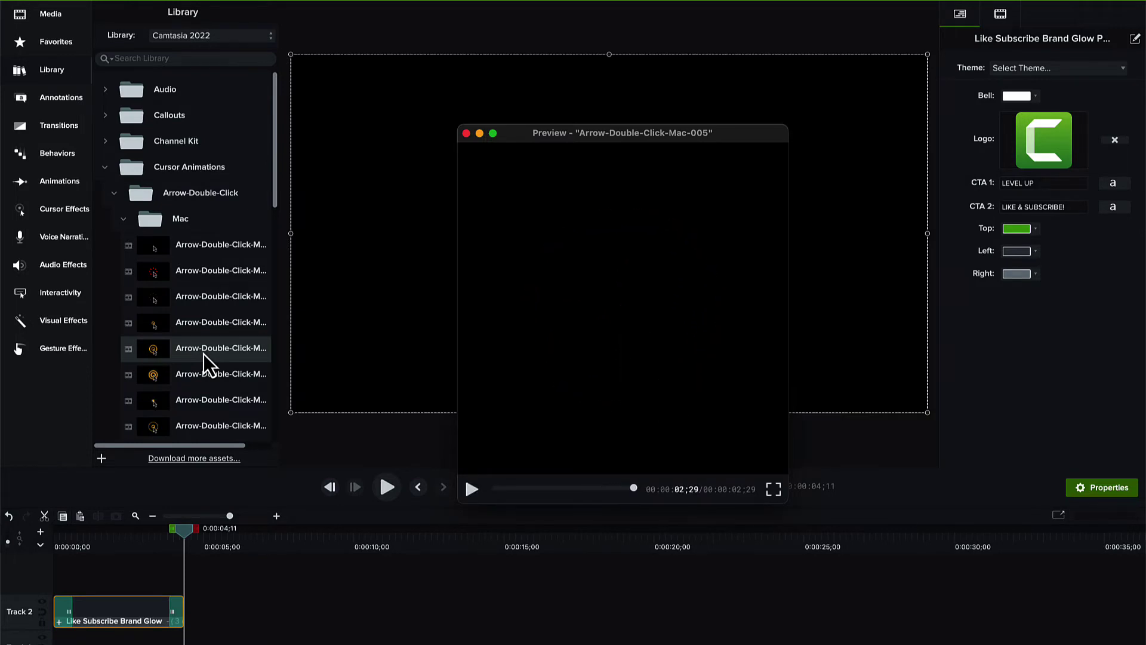
# Close the Mac preview, expand Win and preview Arrow-Double-Click-Win-002
pyautogui.scroll(-5, 203, 353)
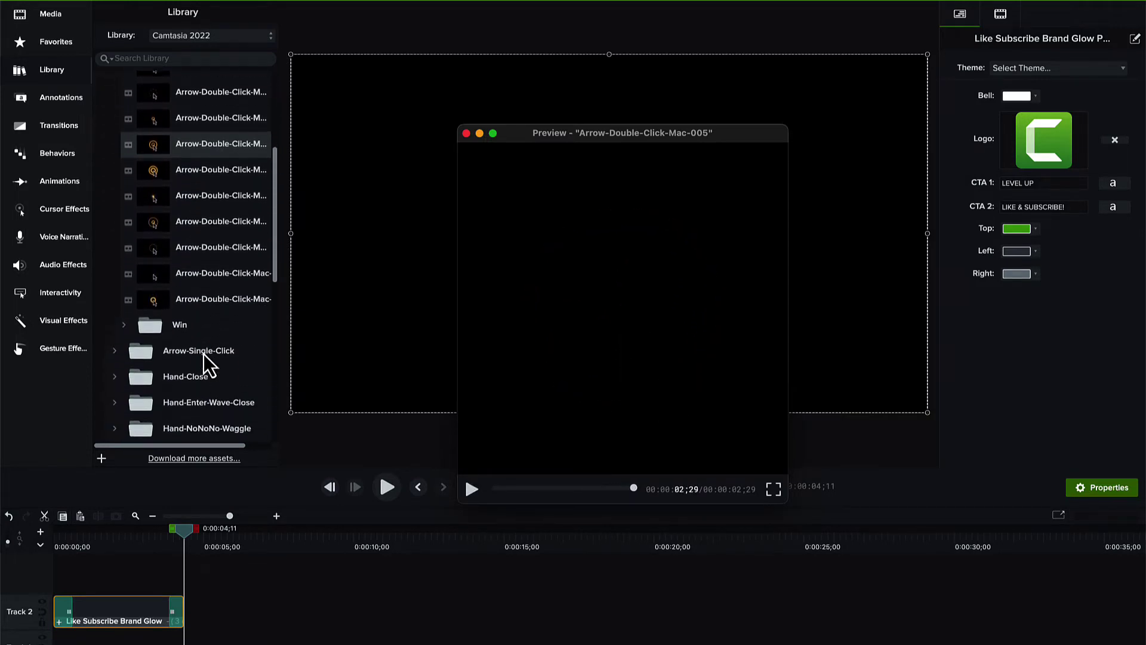
pyautogui.click(124, 326)
pyautogui.click(123, 326)
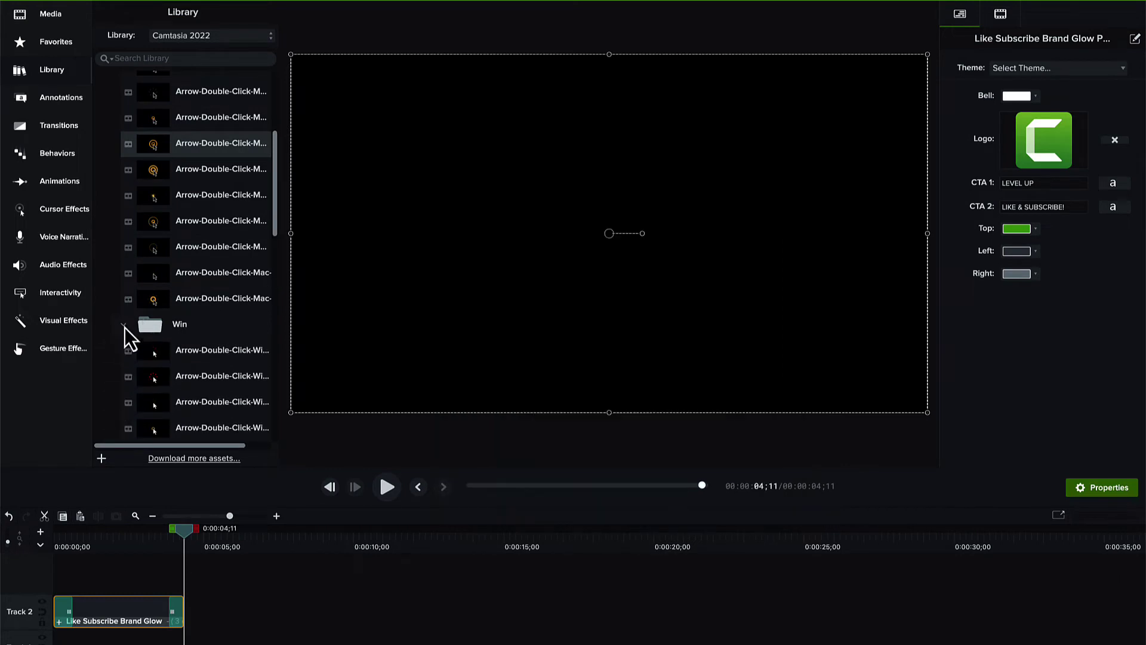
pyautogui.doubleClick(188, 380)
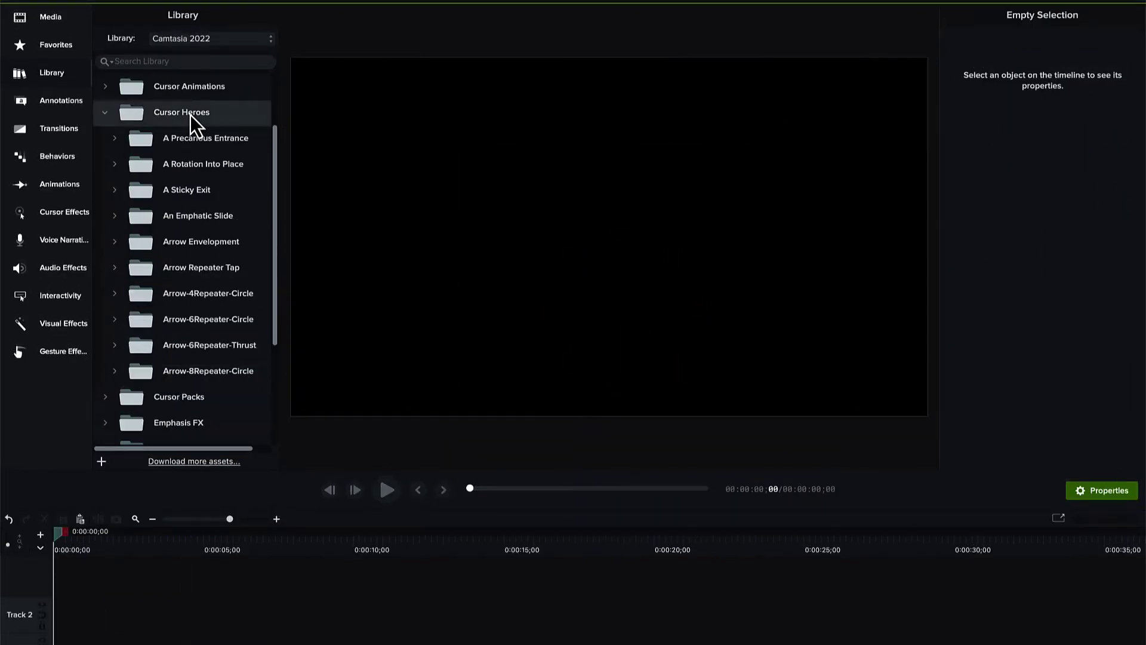
# Expand A Precarious Entrance and A Sticky Exit, then preview A-Sticky-Exit-Mac
pyautogui.click(114, 141)
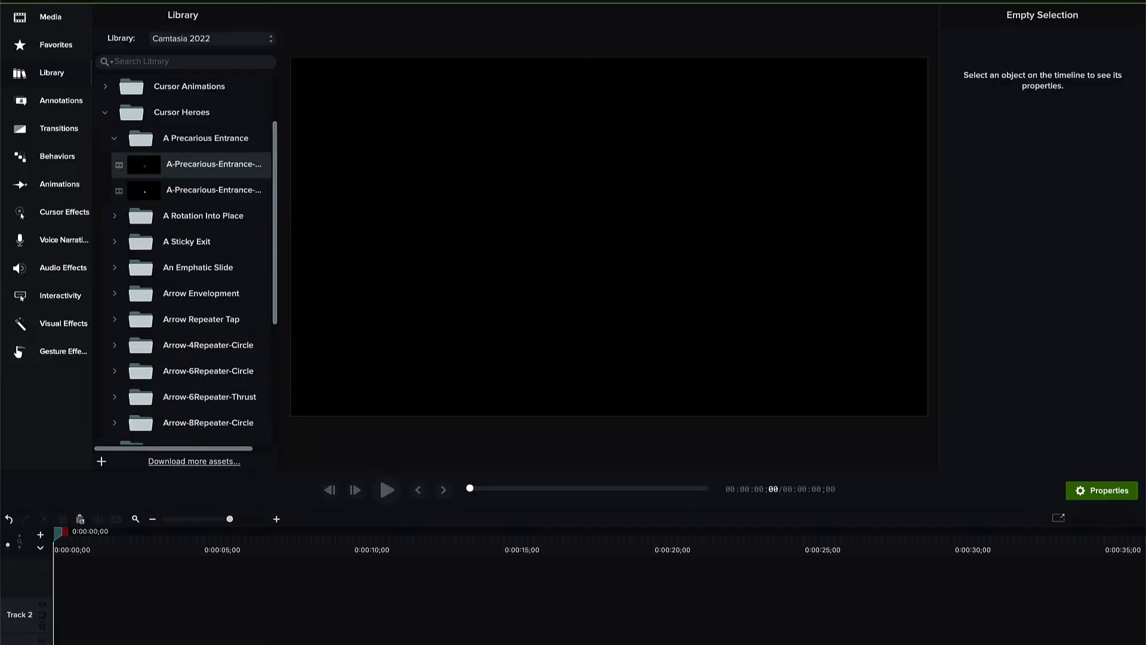
pyautogui.click(115, 242)
pyautogui.click(145, 277)
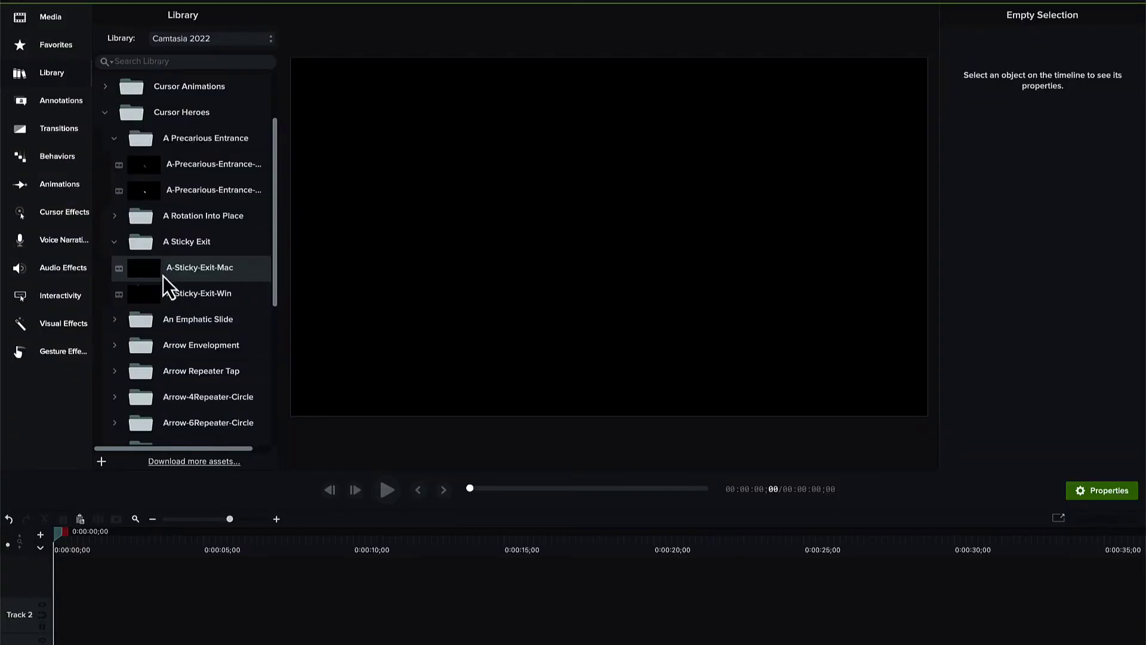
pyautogui.scroll(-3, 163, 275)
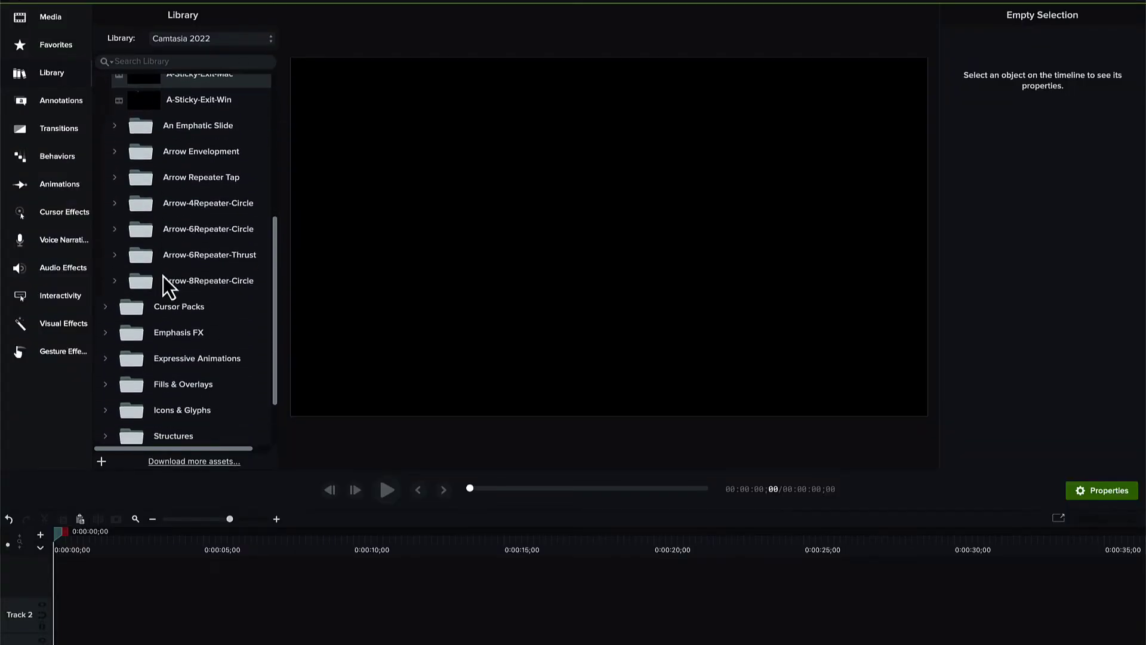
# Place the makealias cursor from the Mac system cursor pack onto the canvas
pyautogui.click(107, 307)
pyautogui.scroll(-3, 107, 308)
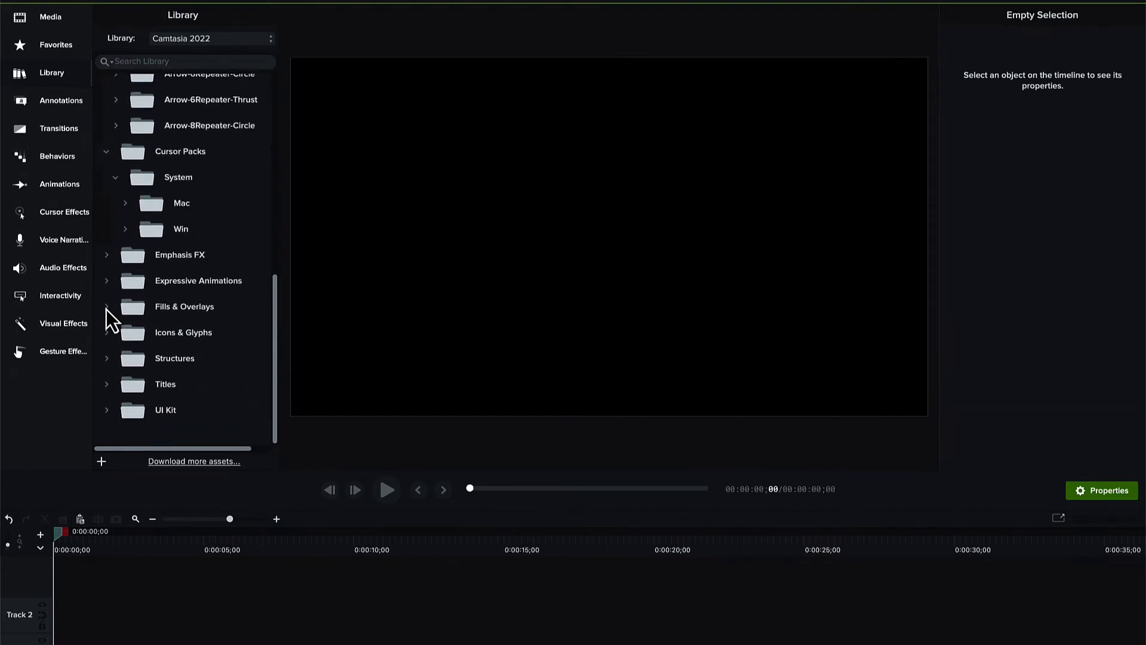
pyautogui.click(124, 207)
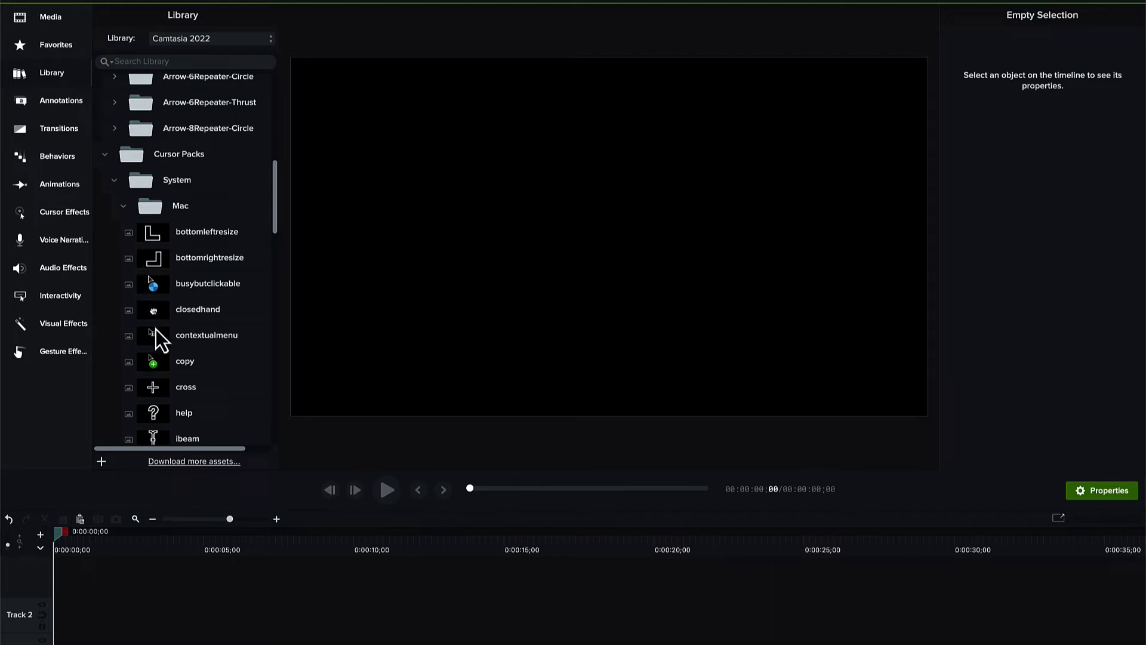
pyautogui.scroll(-3, 156, 328)
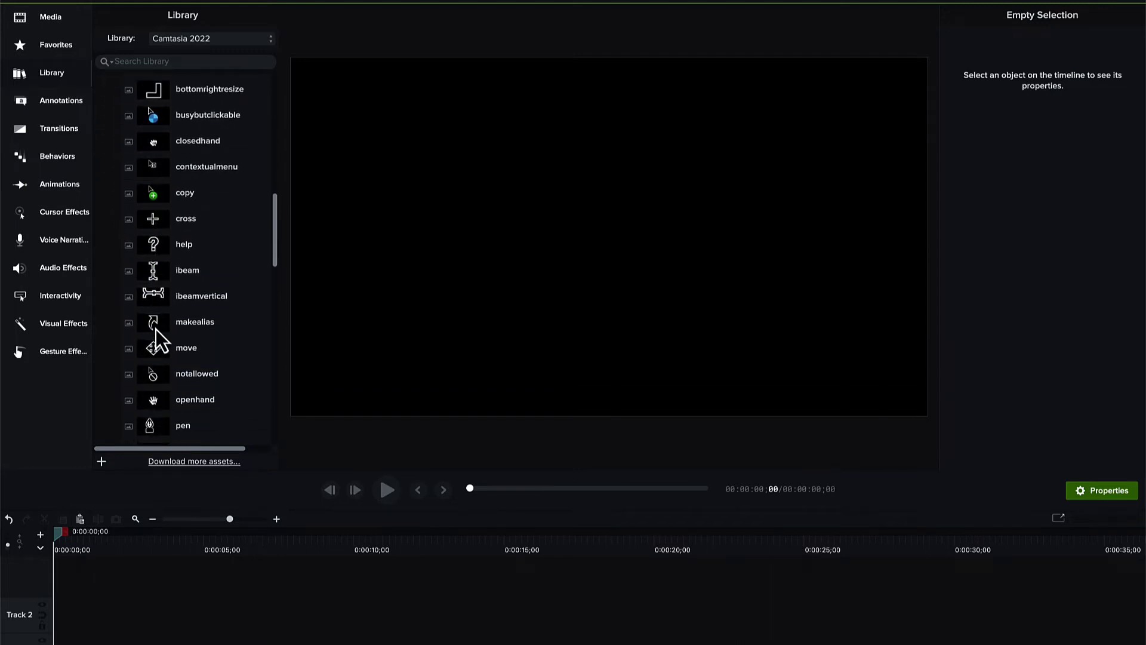
pyautogui.moveTo(156, 329); pyautogui.dragTo(464, 308)
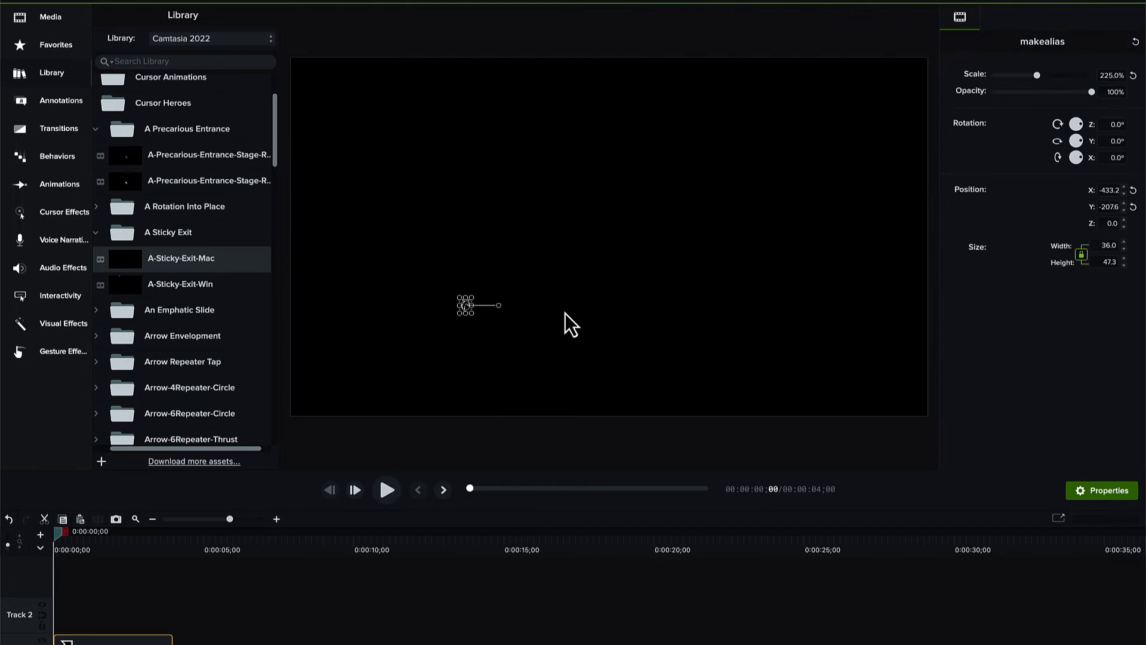
# Scale the makealias cursor up to about 2,393% with a corner handle
pyautogui.click(565, 313)
pyautogui.click(467, 305)
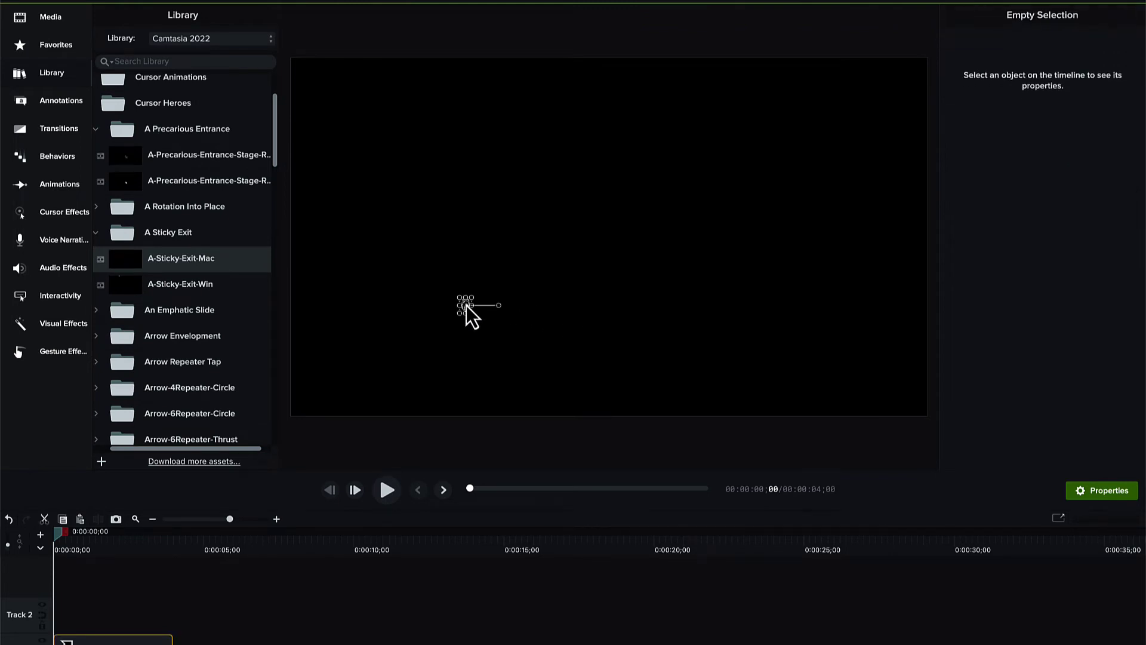
pyautogui.moveTo(473, 298); pyautogui.dragTo(632, 164)
pyautogui.click(734, 234)
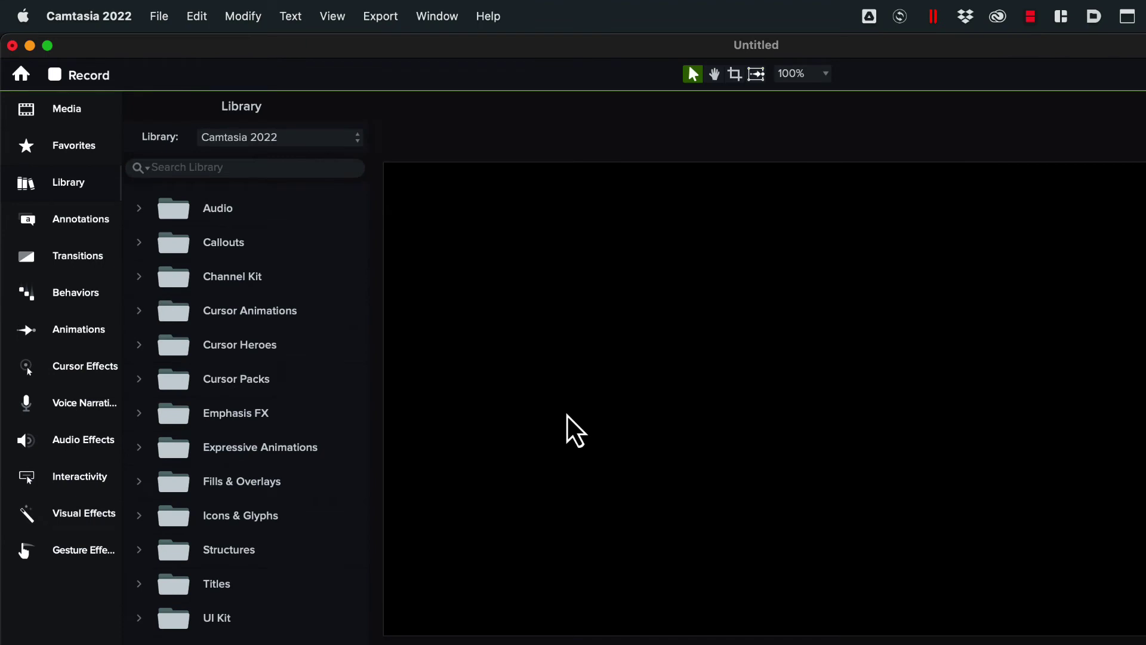
# Preview the BFX-001-Blue burst from Emphasis FX > Bursts & Collapses > BFX-001
pyautogui.click(139, 413)
pyautogui.click(151, 448)
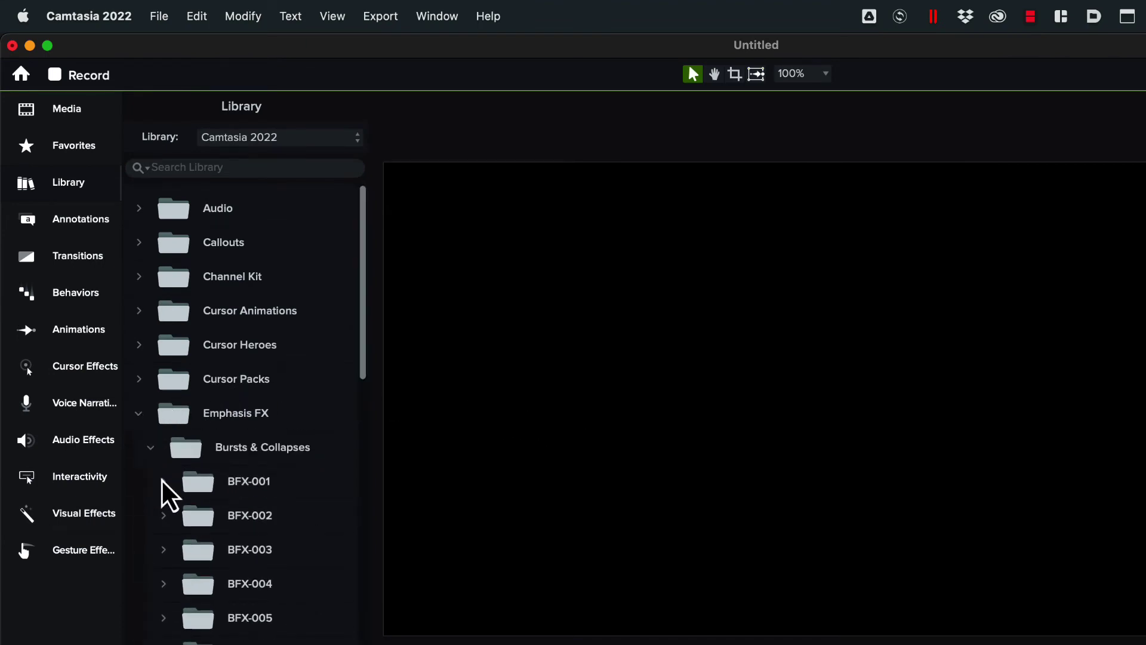
pyautogui.click(163, 481)
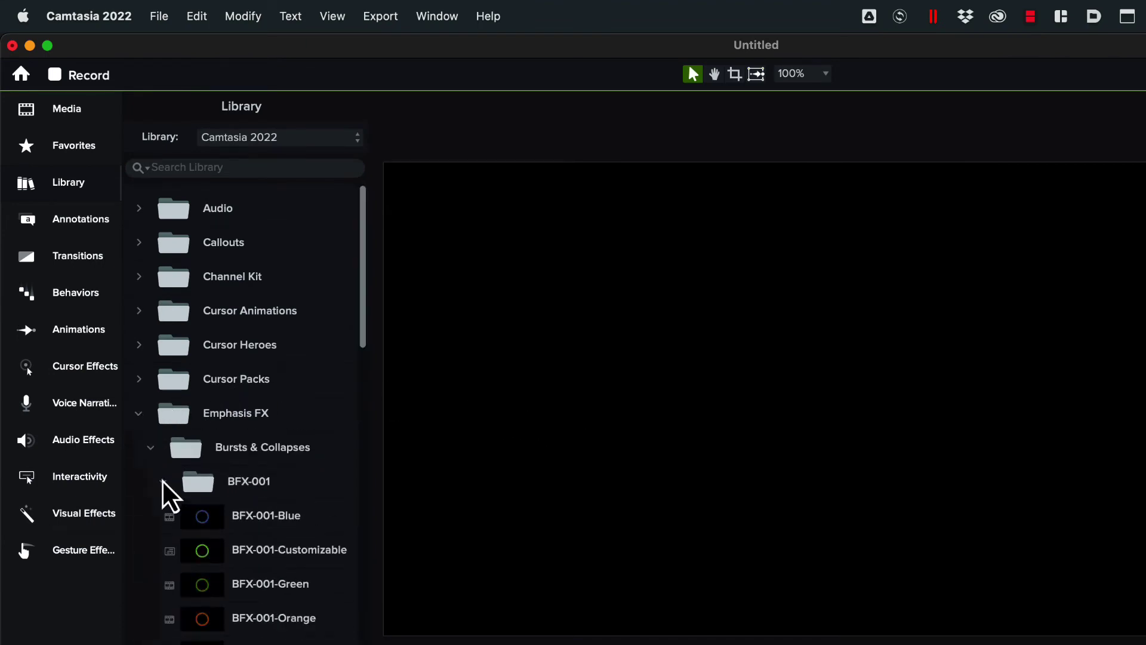
pyautogui.doubleClick(249, 514)
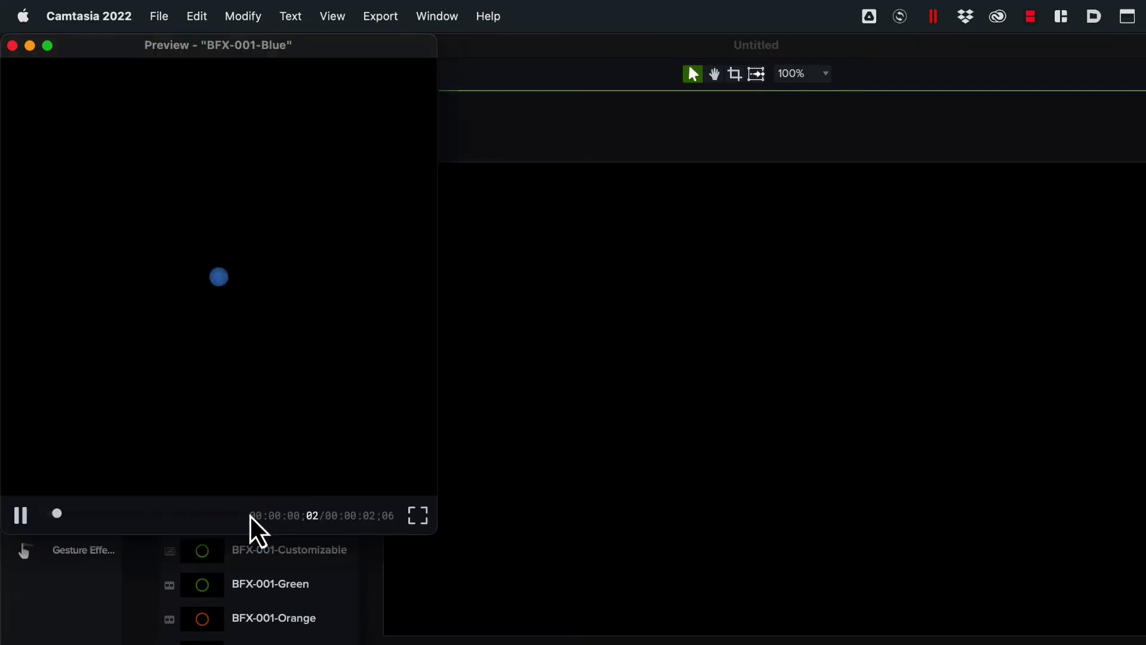
pyautogui.click(12, 46)
# Expand Isolation & Targeting and preview the Dial-001-Orange animation
pyautogui.scroll(-10, 203, 499)
pyautogui.scroll(-4, 203, 502)
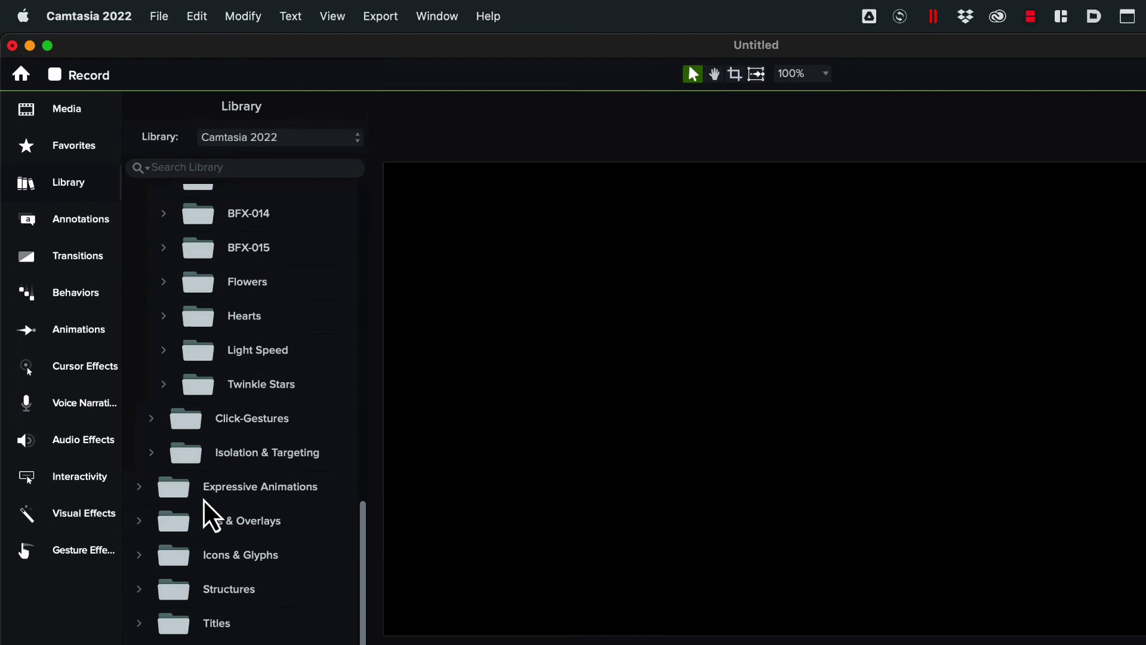
pyautogui.click(152, 436)
pyautogui.scroll(-2, 153, 438)
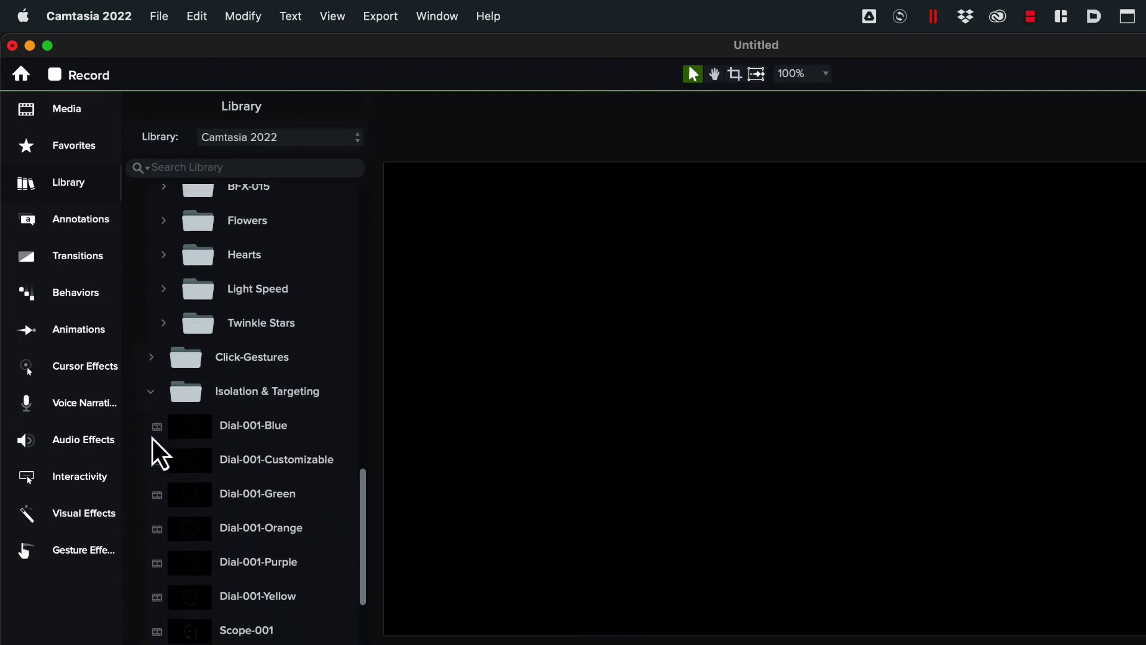
pyautogui.doubleClick(231, 520)
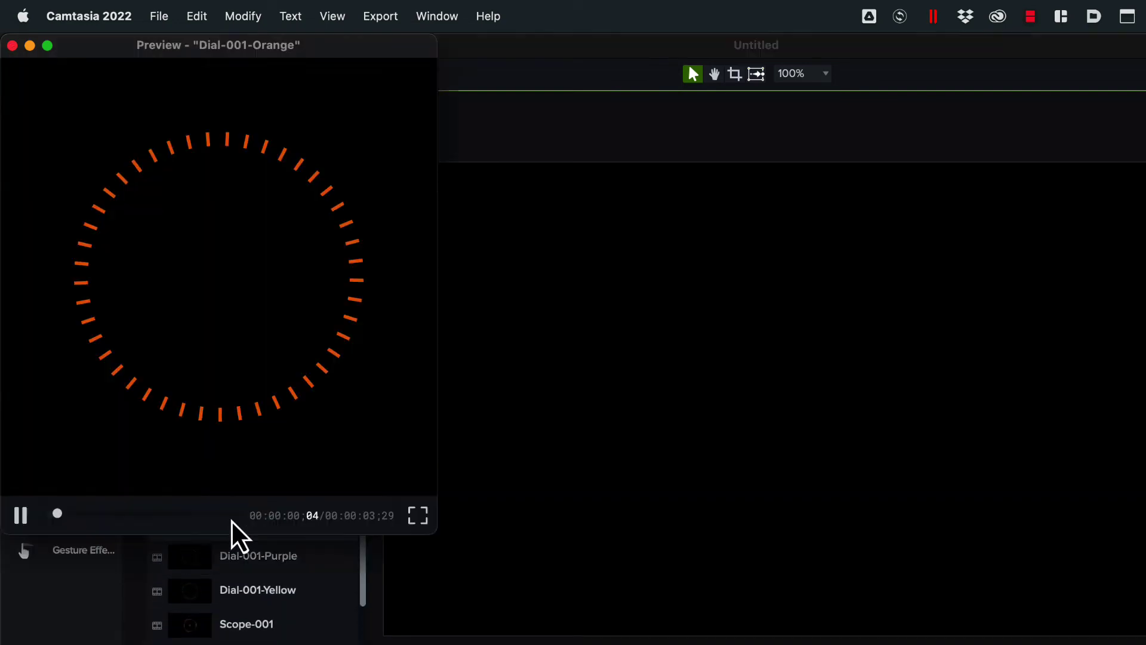
pyautogui.click(13, 47)
pyautogui.scroll(-5, 228, 485)
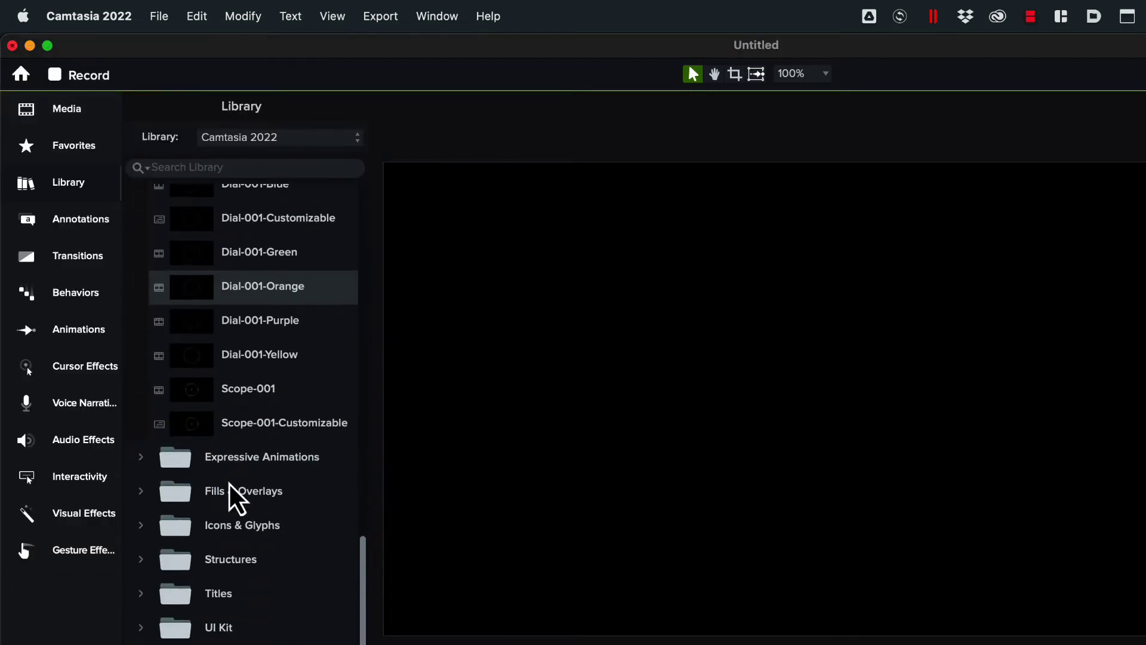
# Preview CursorPathCombo-001-Customizable from Expressive Animations > Compound Expressions
pyautogui.click(139, 460)
pyautogui.scroll(-3, 137, 463)
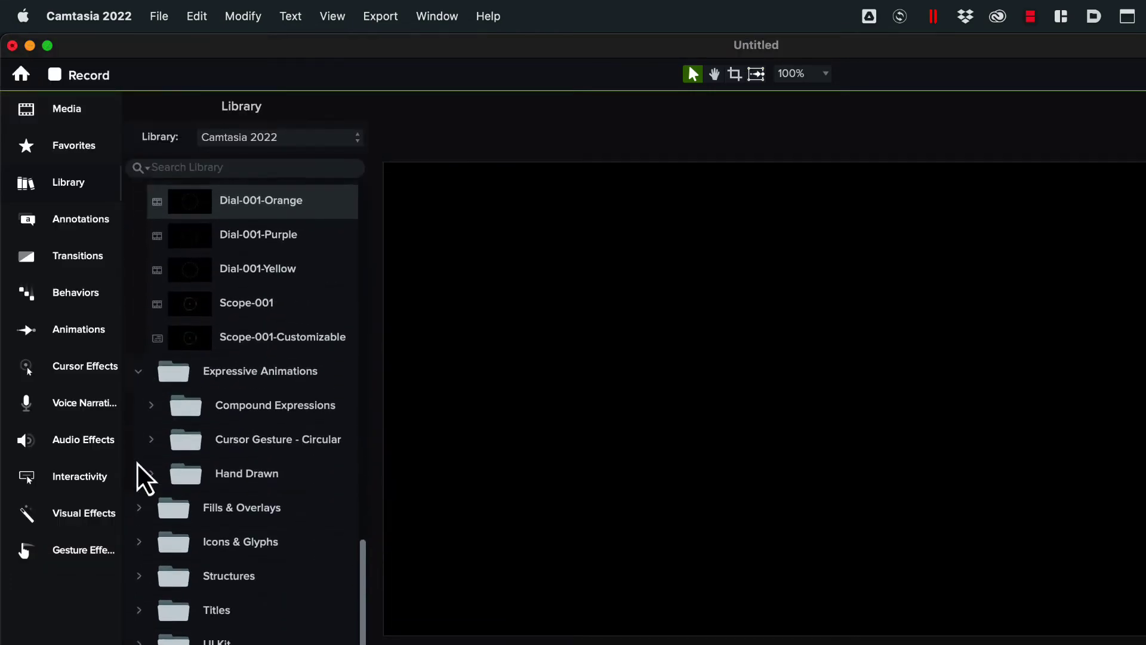
pyautogui.click(151, 392)
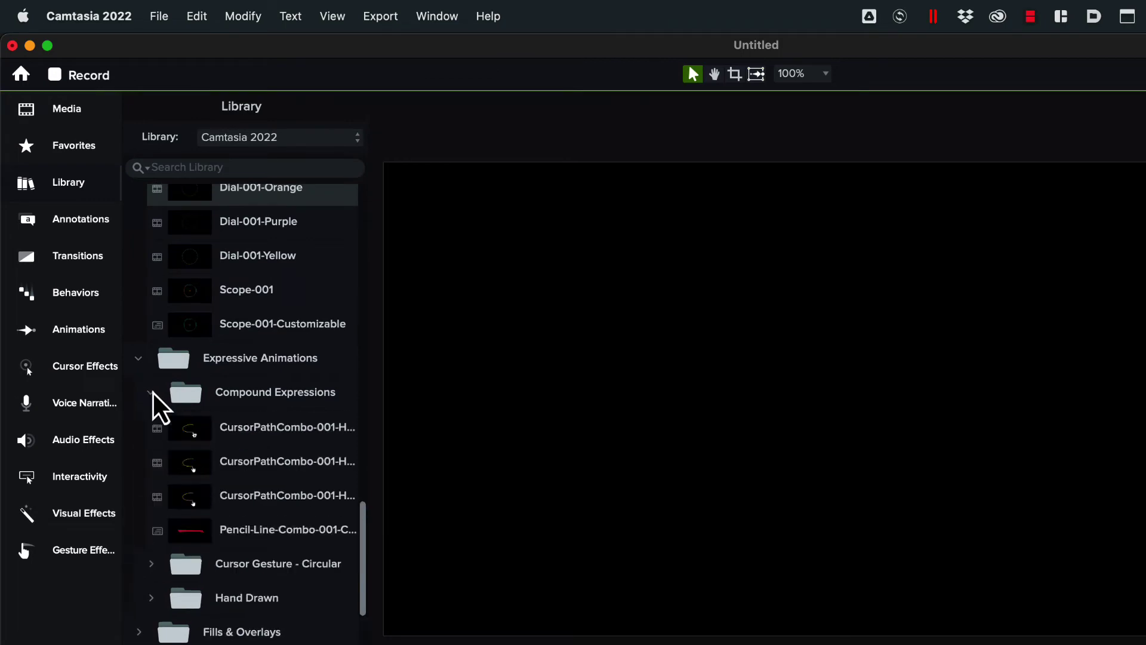
pyautogui.doubleClick(237, 492)
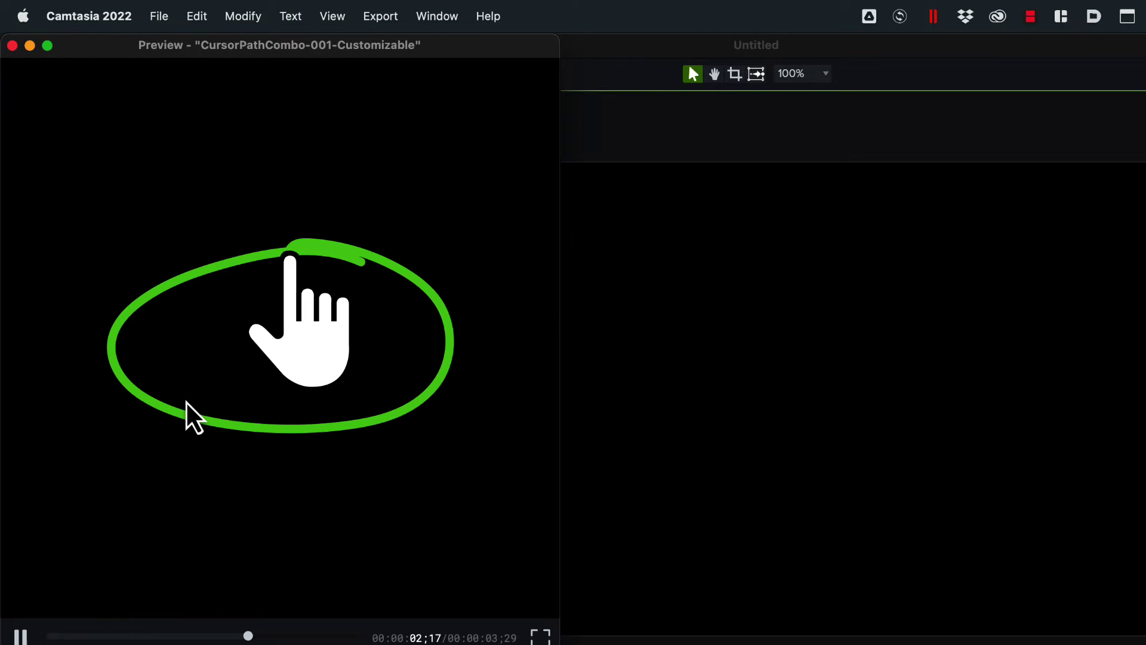
pyautogui.click(12, 46)
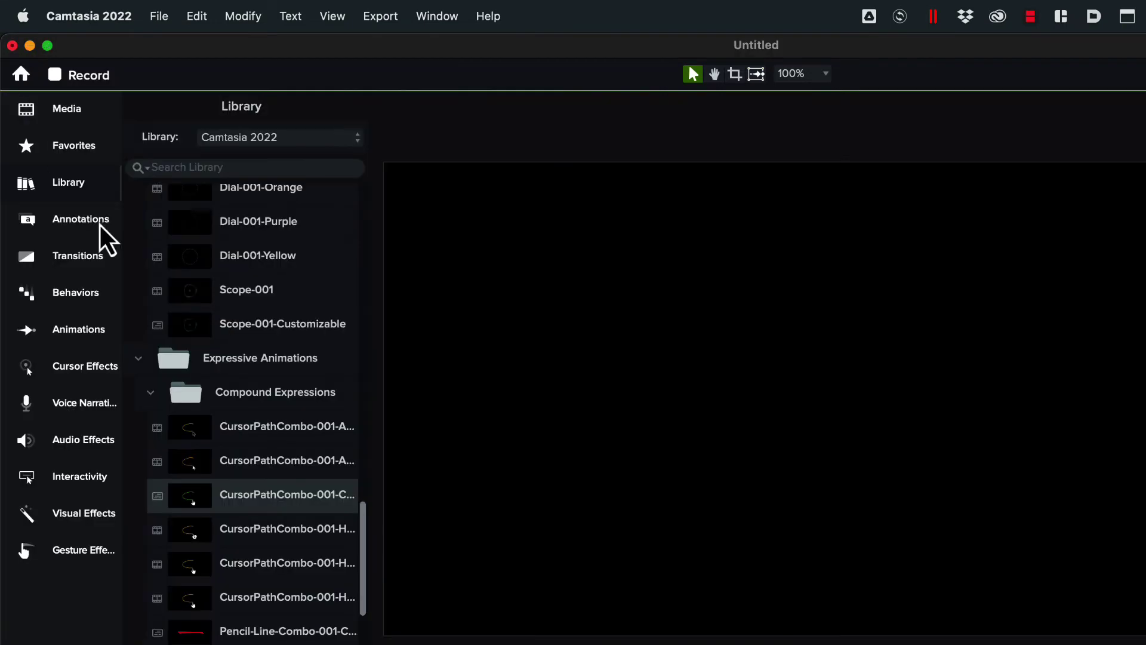
# Expand the Hand Drawn folder and preview Handdrawn-X-Mark-001
pyautogui.scroll(-5, 237, 518)
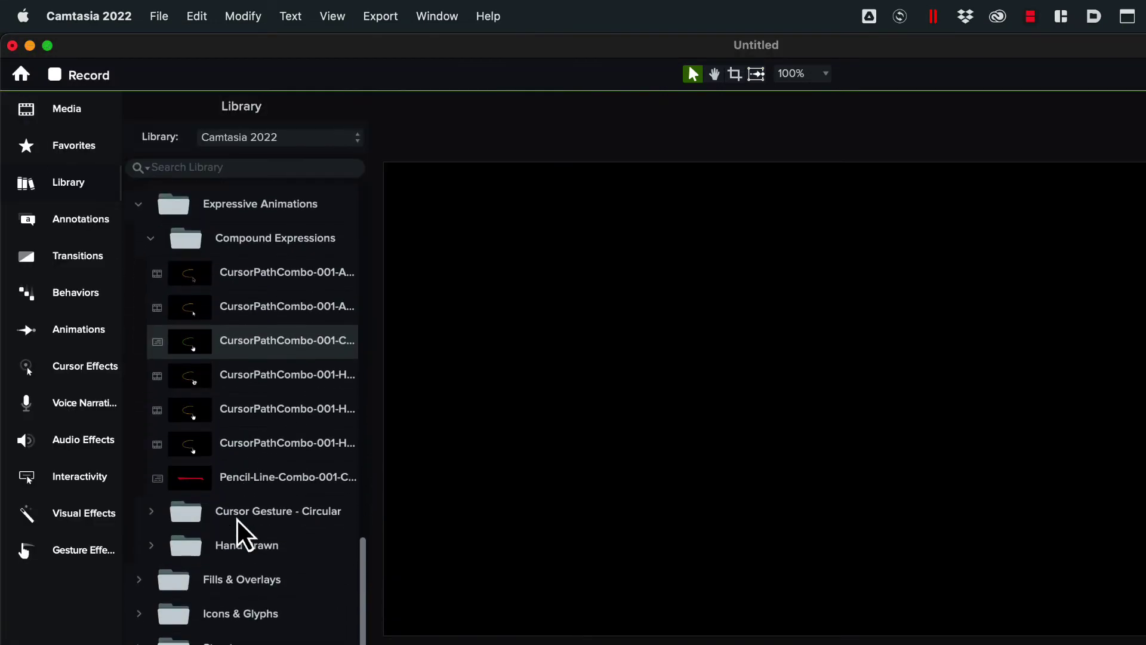
pyautogui.click(152, 545)
pyautogui.scroll(-4, 152, 546)
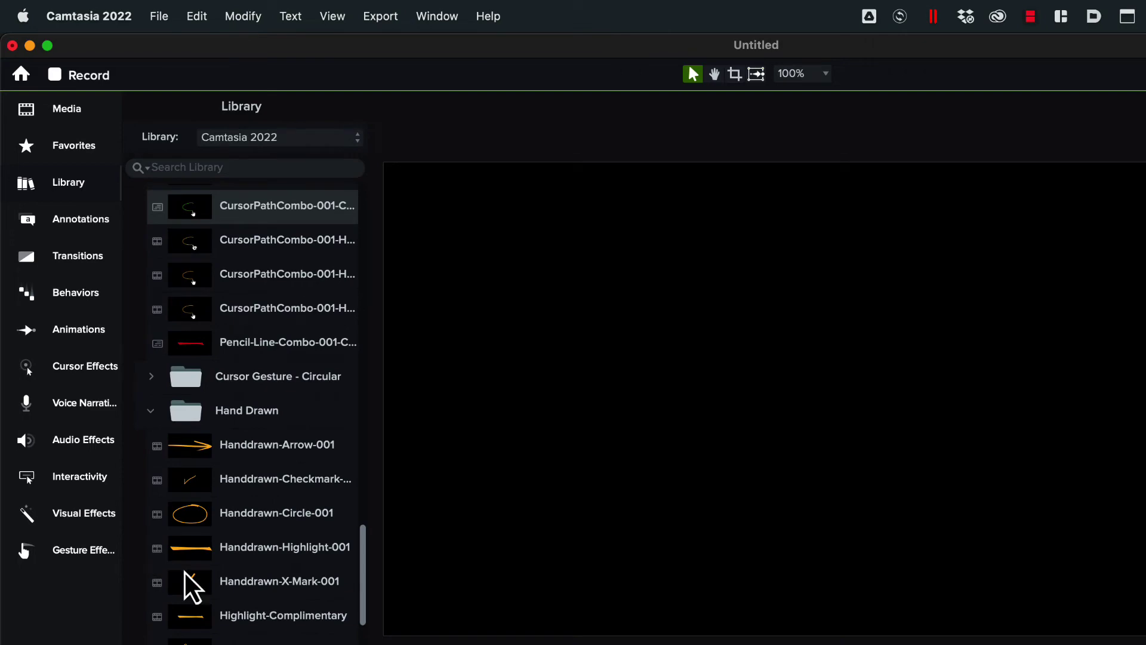
pyautogui.doubleClick(225, 587)
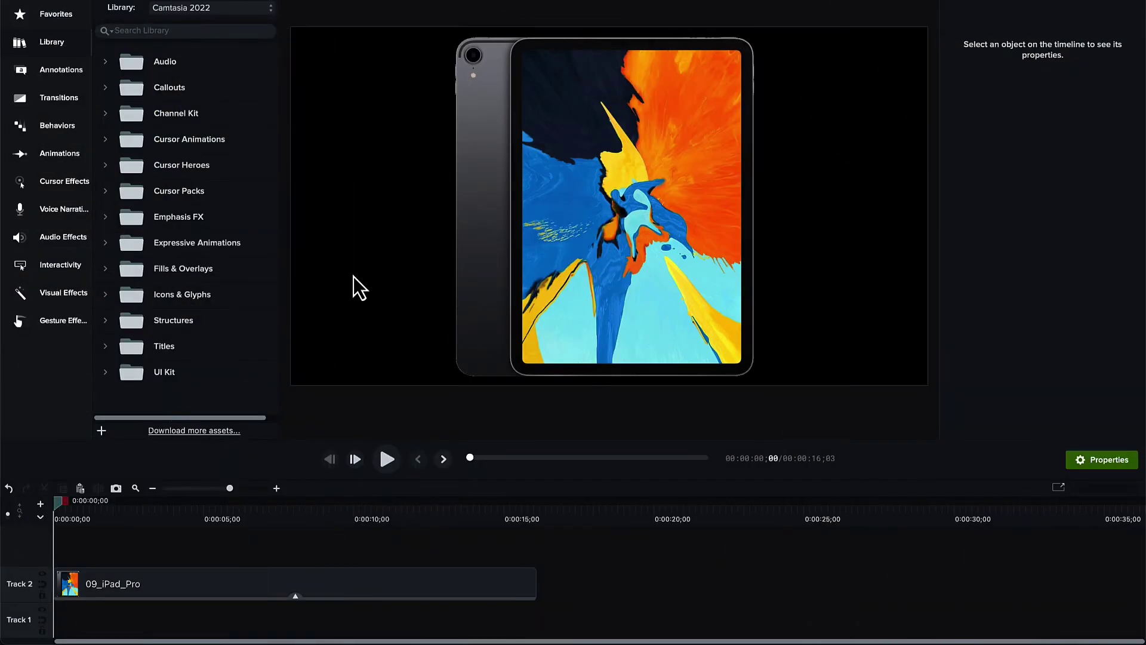
# Add Light Gradient 3 from Fills & Overlays behind the iPad image, on its own track
pyautogui.click(106, 269)
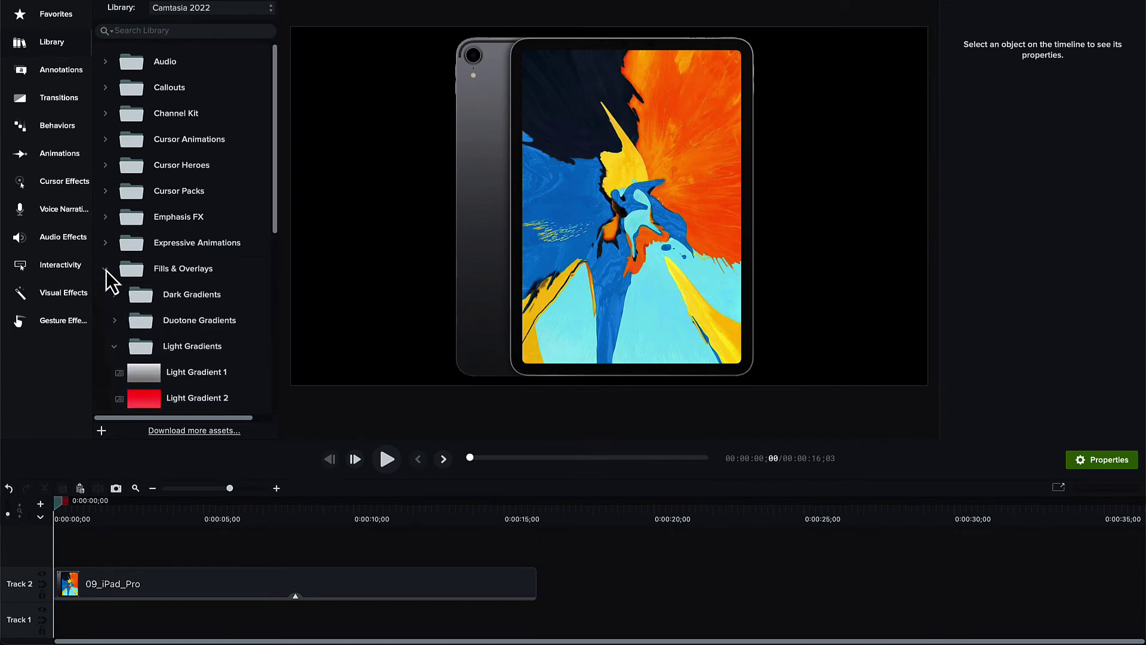
pyautogui.scroll(-5, 106, 270)
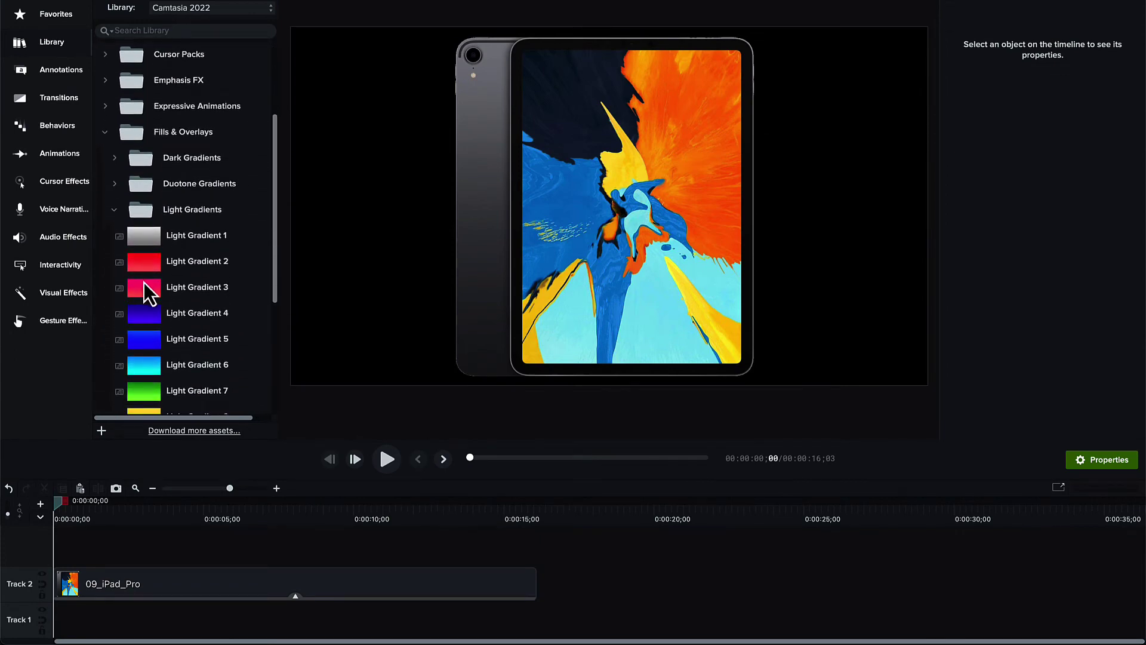
pyautogui.moveTo(150, 289); pyautogui.dragTo(51, 627)
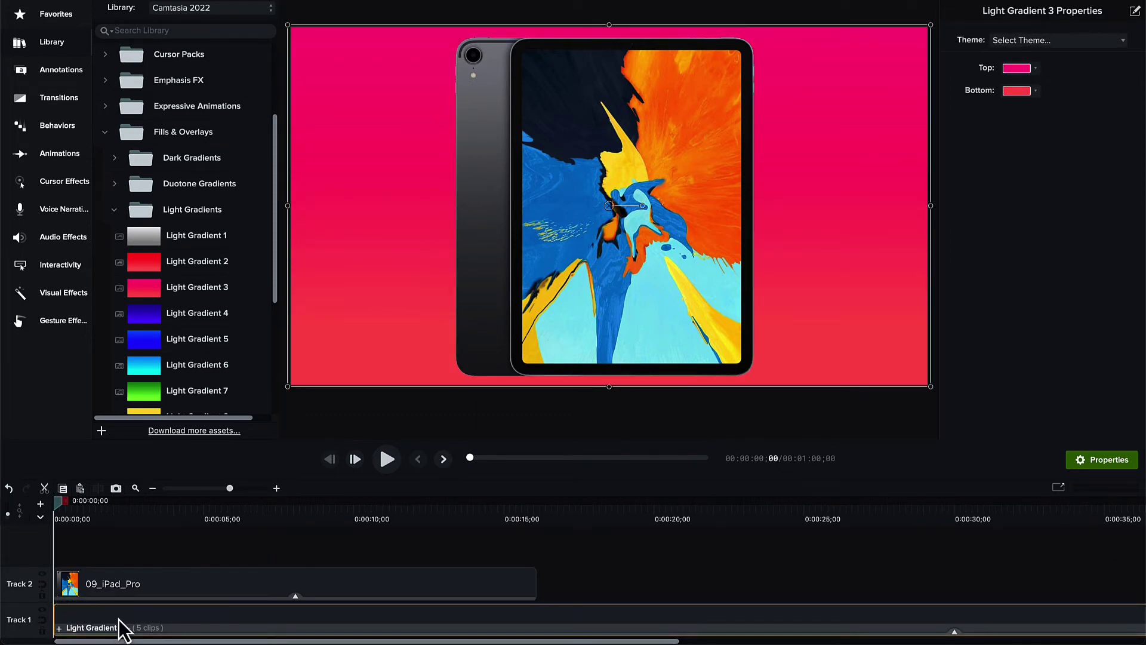
pyautogui.moveTo(119, 621); pyautogui.dragTo(123, 549)
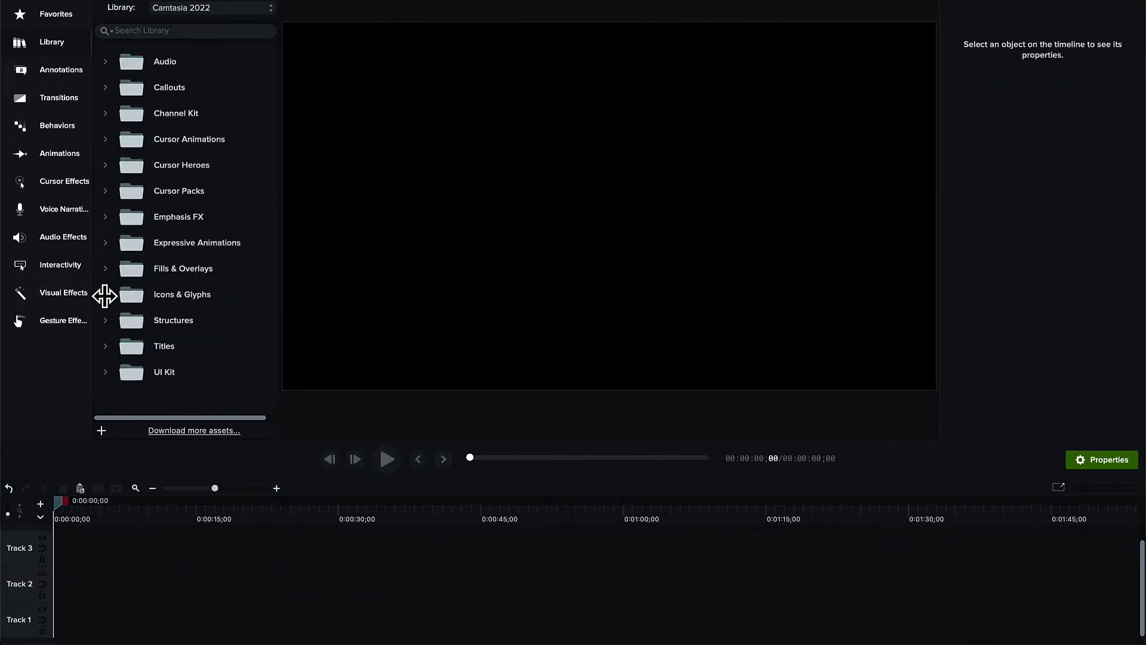
# Preview the Activity animation in Icons & Glyphs > Micro Animations
pyautogui.click(107, 294)
pyautogui.click(114, 323)
pyautogui.scroll(-3, 115, 325)
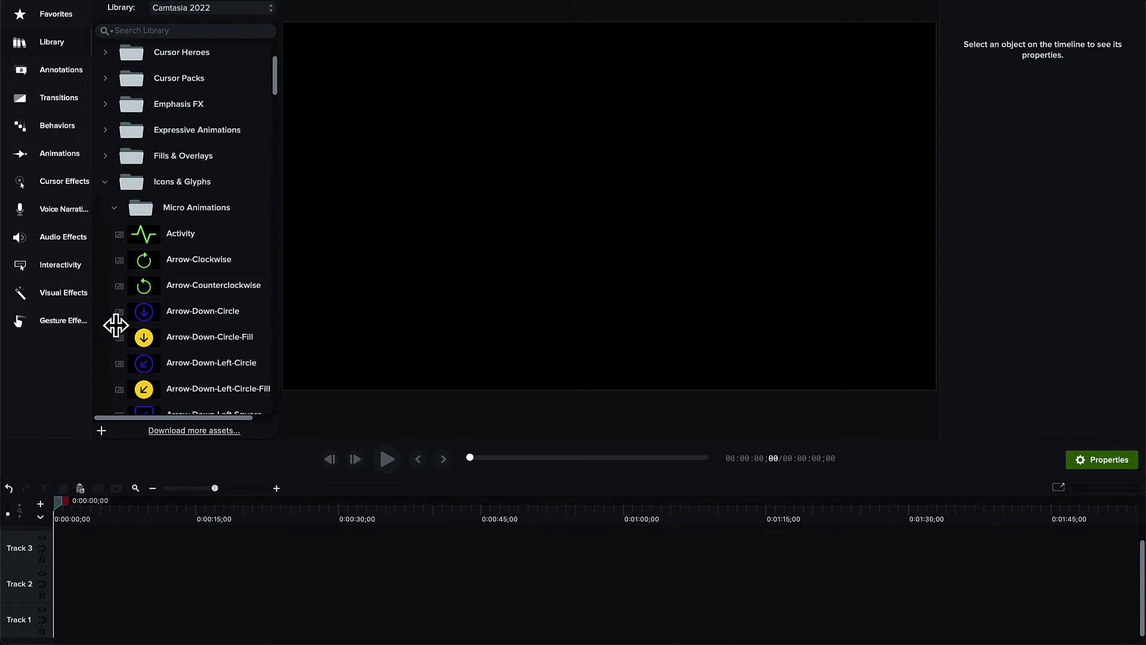
pyautogui.doubleClick(175, 238)
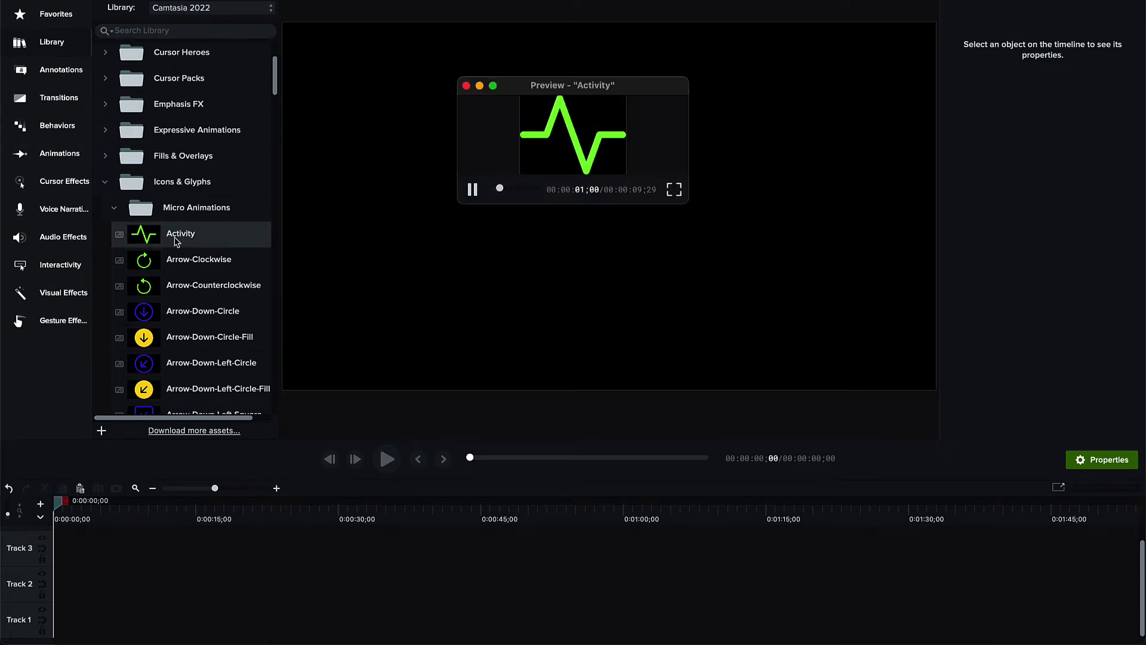
pyautogui.click(467, 86)
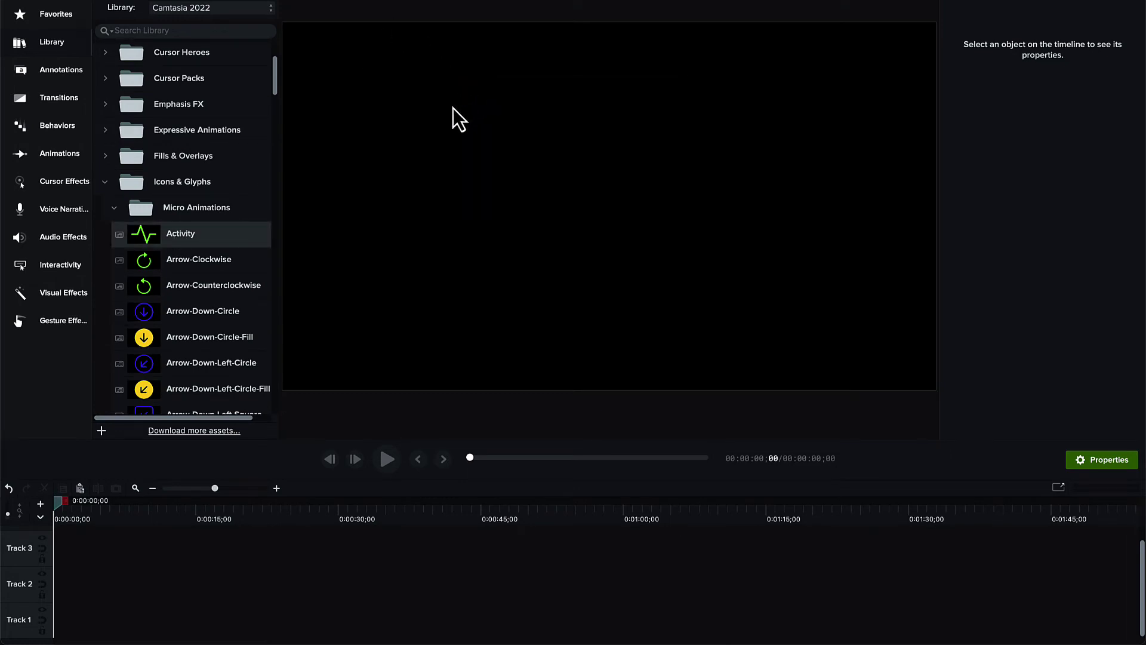
# Place the Arrow-Down-Circle icon on the canvas and expand the Static icons folder
pyautogui.moveTo(220, 312); pyautogui.dragTo(474, 172)
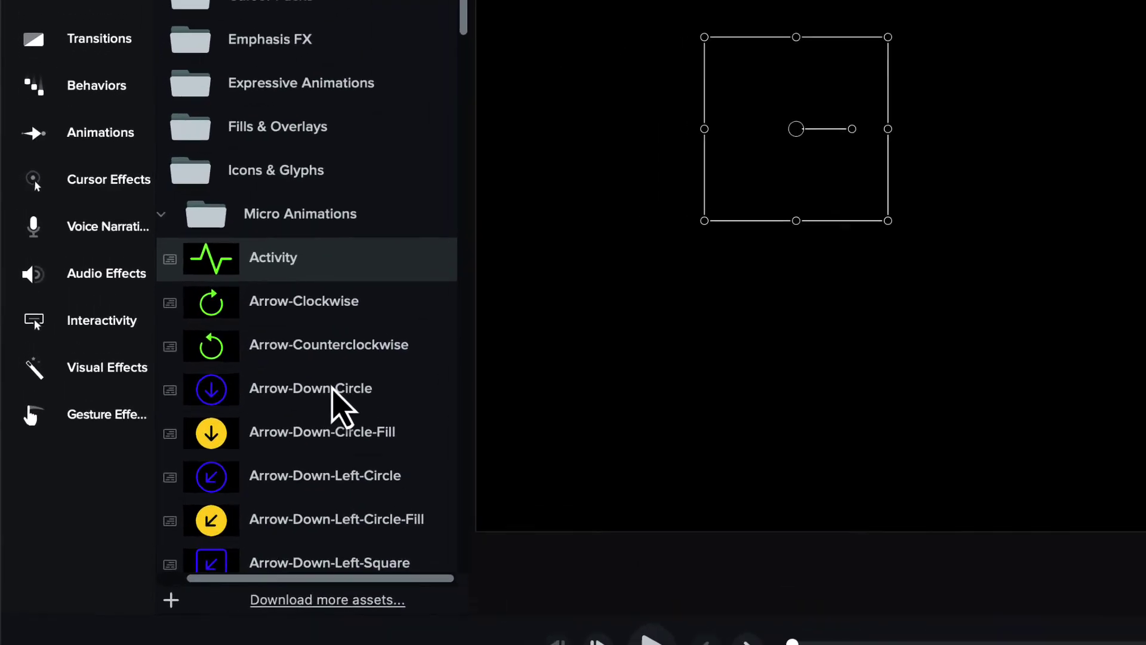
pyautogui.scroll(-20, 354, 401)
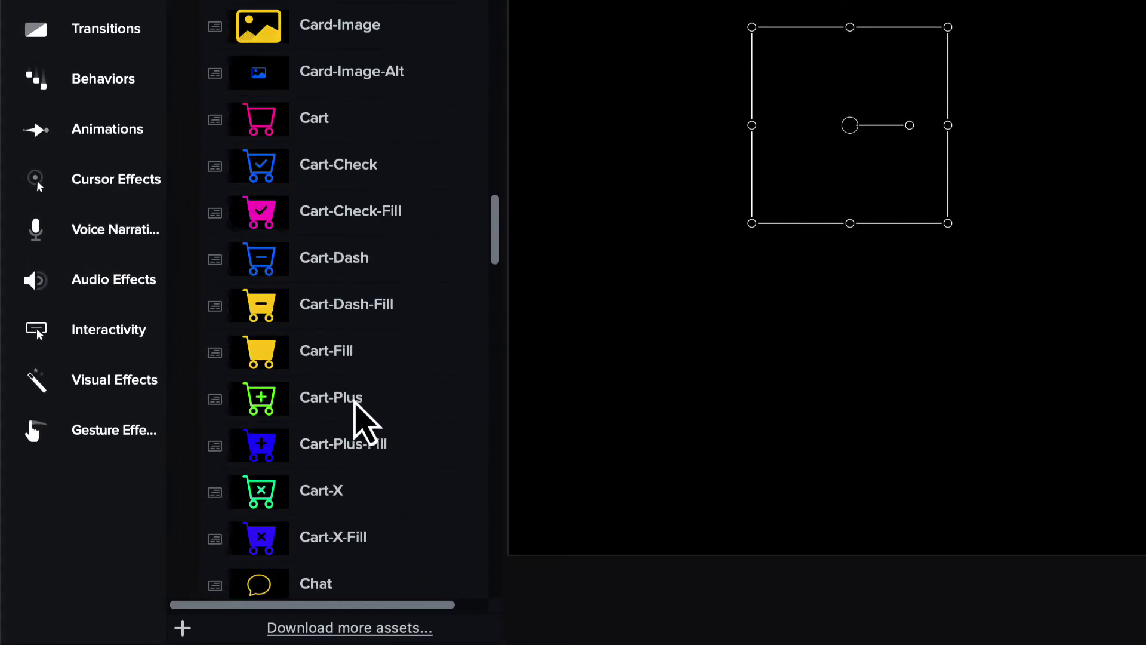
pyautogui.scroll(-20, 354, 401)
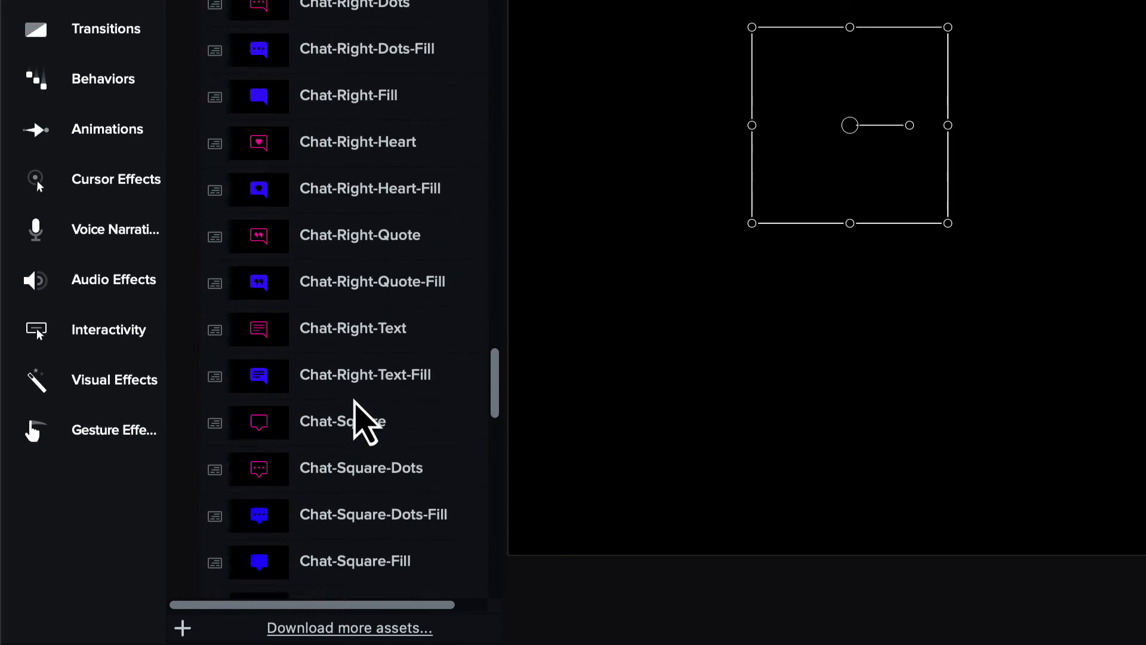
pyautogui.scroll(-20, 354, 401)
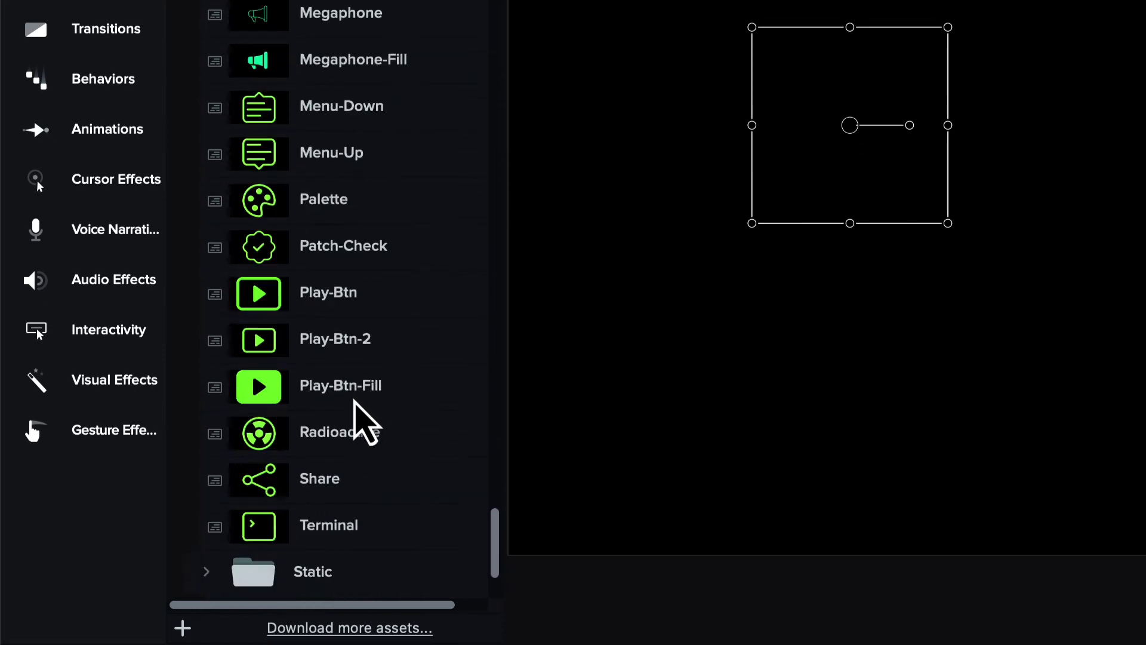
pyautogui.click(207, 399)
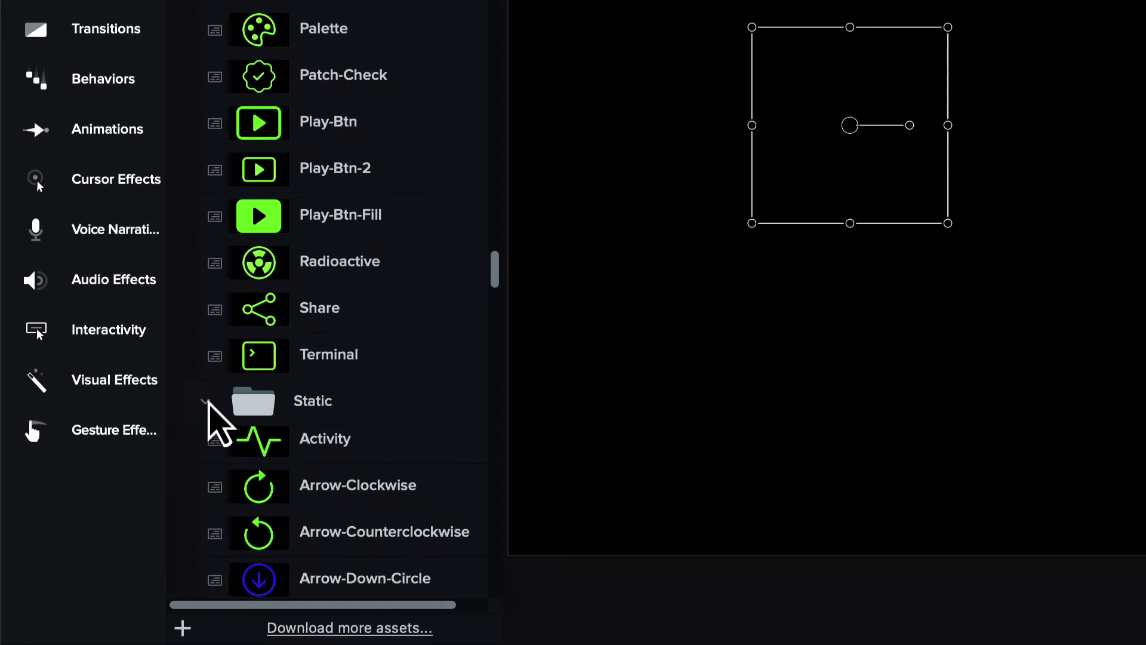
pyautogui.scroll(-4, 212, 412)
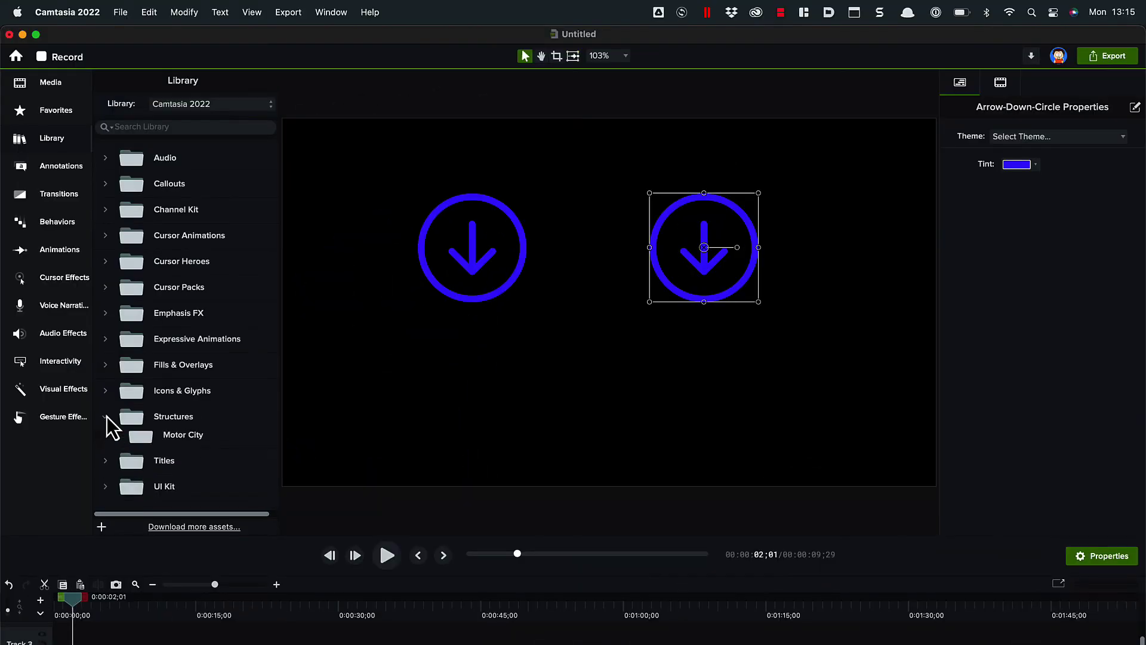
# Preview Motor City building MC-Building-002, then play the Motor-City-Renaissance-001 skyline
pyautogui.click(114, 433)
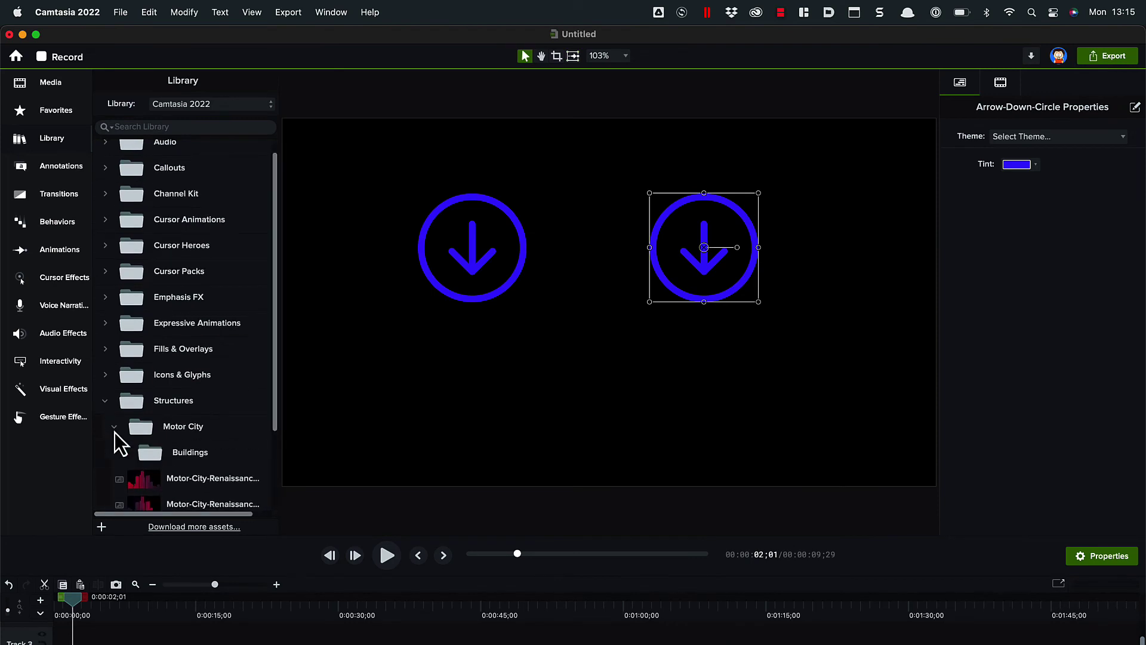
pyautogui.scroll(-3, 114, 432)
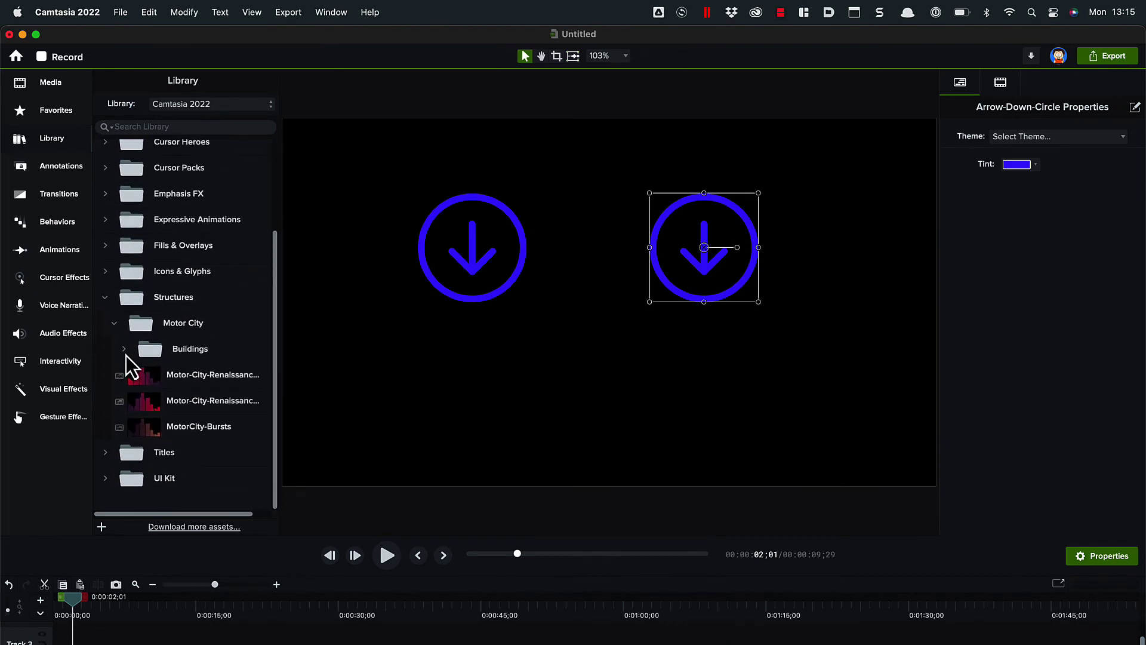
pyautogui.click(126, 355)
pyautogui.doubleClick(199, 403)
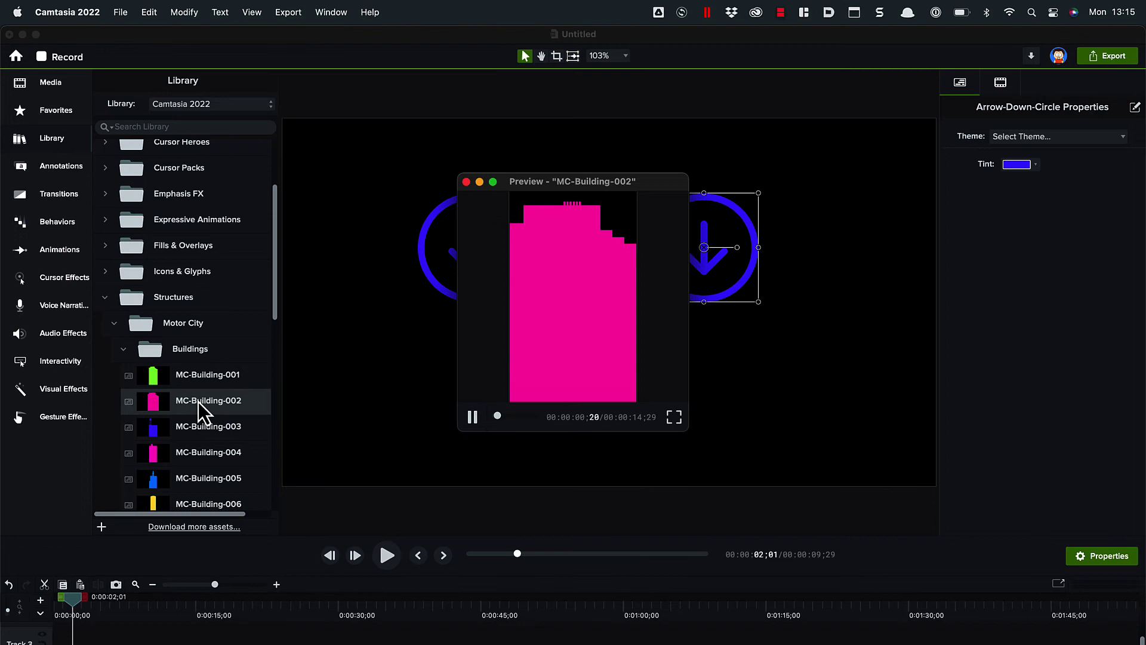
pyautogui.click(466, 182)
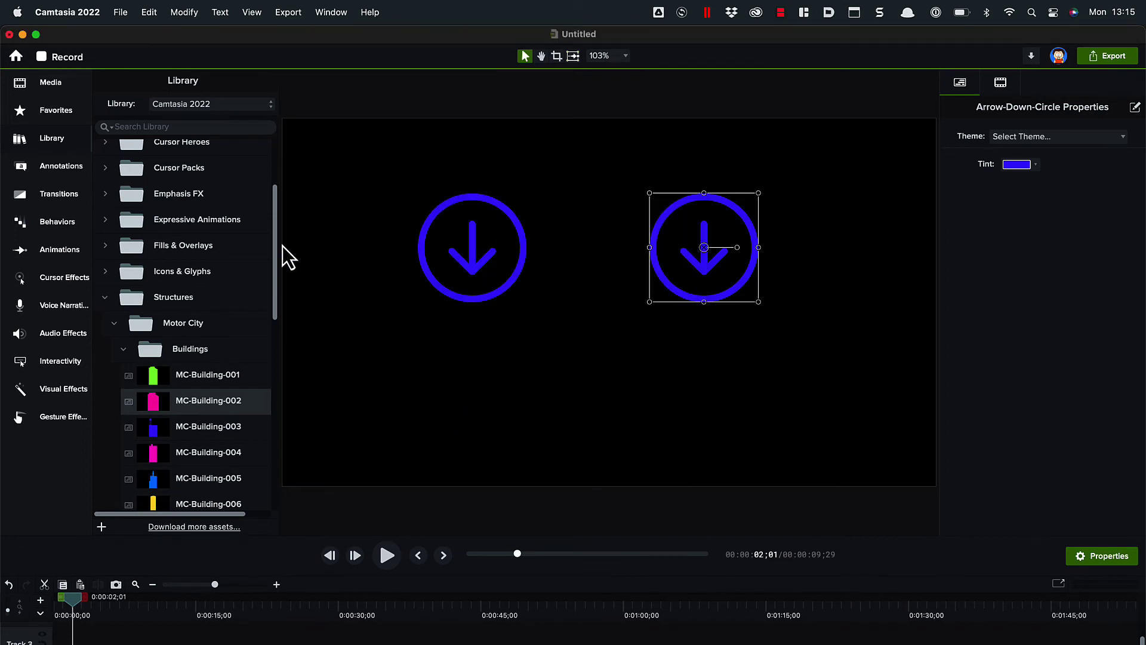
pyautogui.click(123, 351)
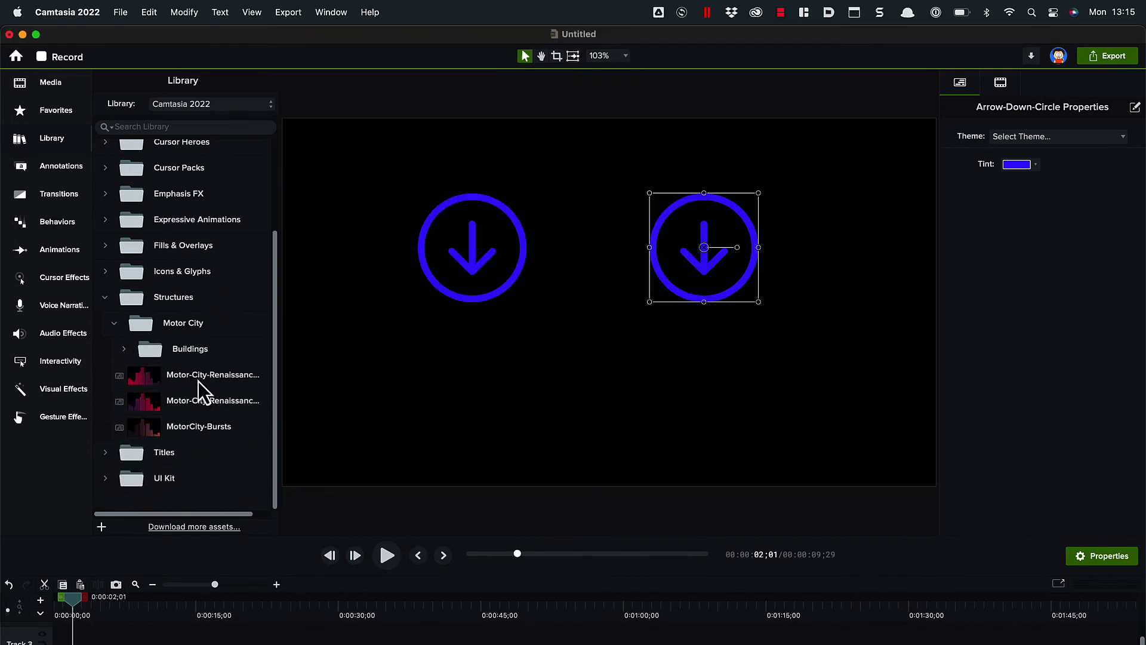
pyautogui.doubleClick(198, 381)
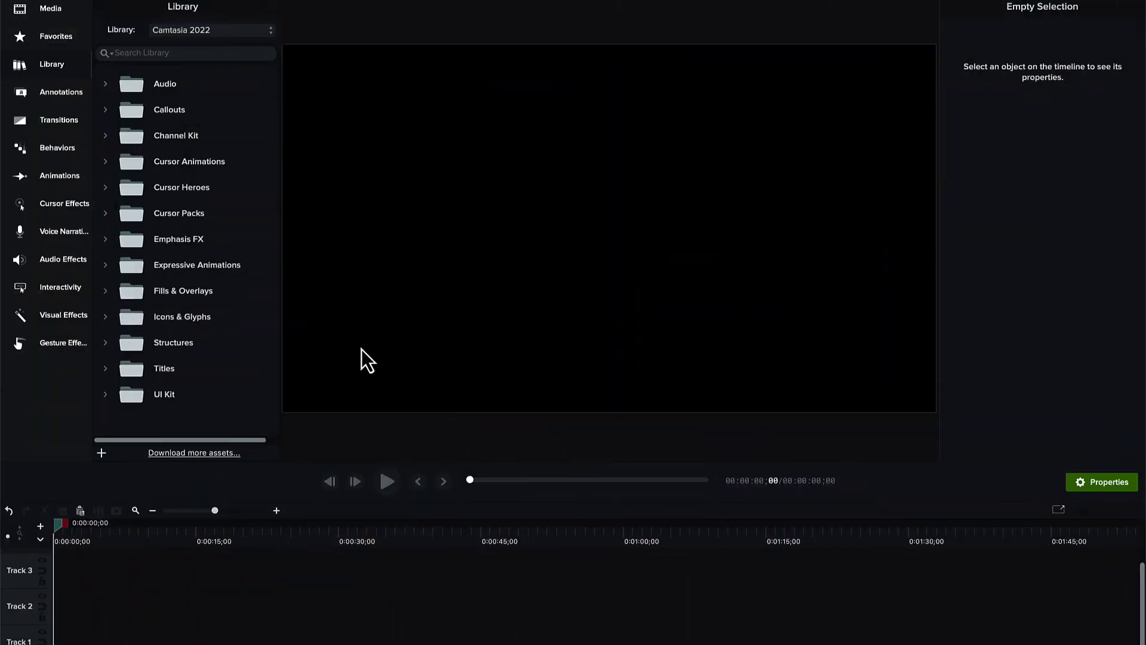
# Preview the Boxy-Banner-Wipe and BigType-001 titles, then browse down to Title Brackets
pyautogui.click(107, 374)
pyautogui.scroll(-5, 108, 374)
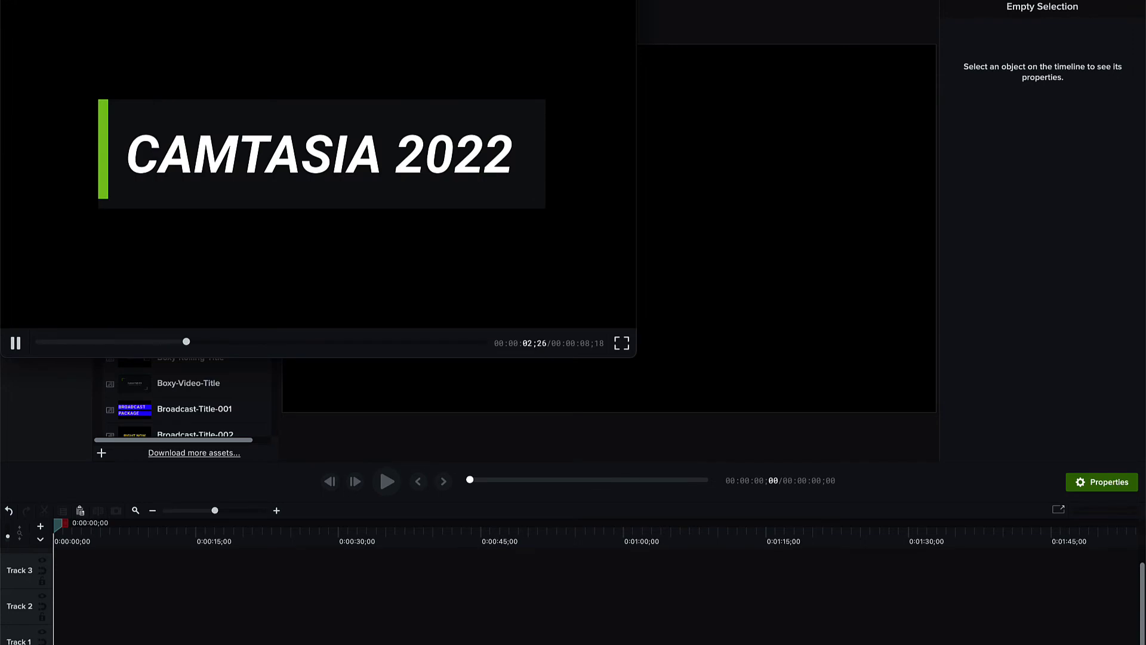
pyautogui.press('Escape')
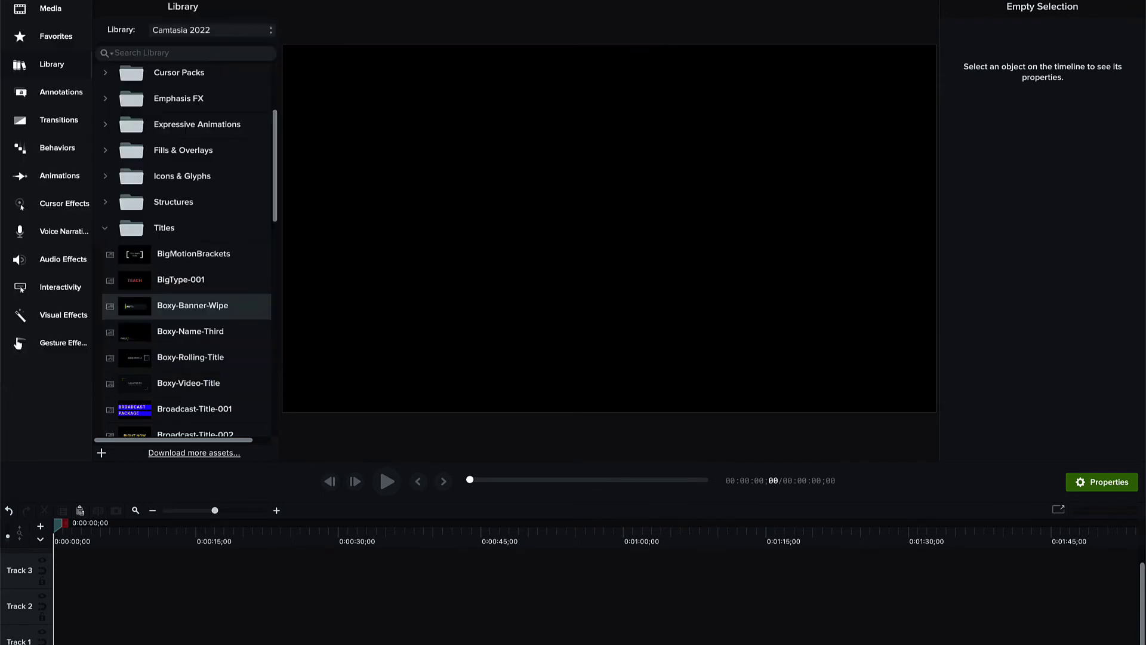
pyautogui.doubleClick(175, 282)
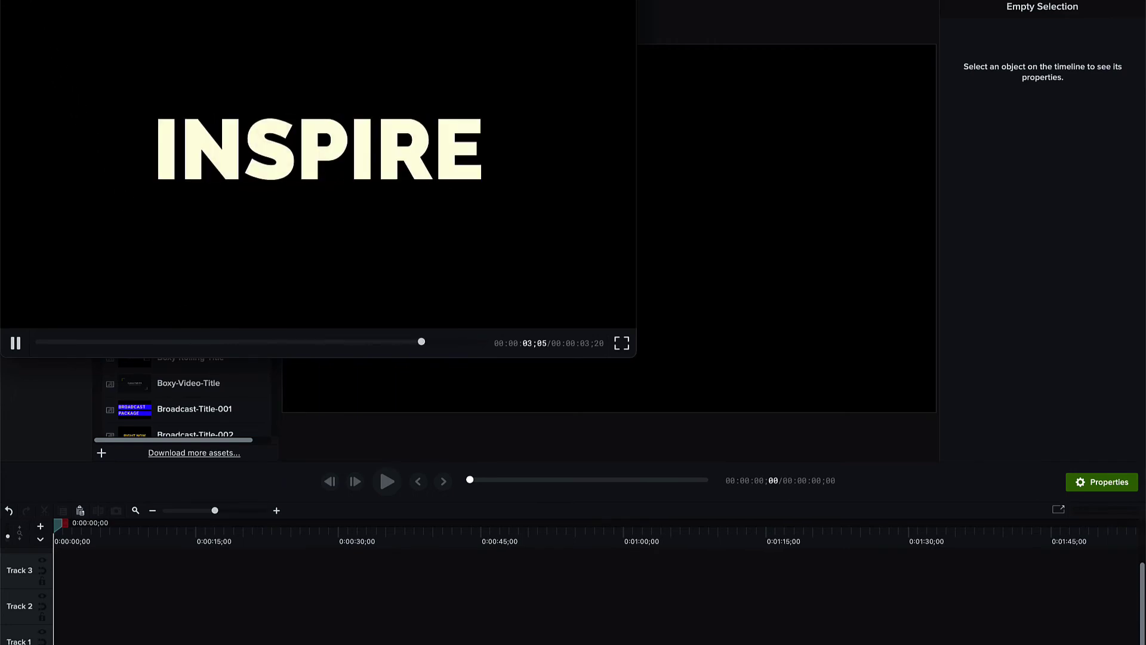
pyautogui.scroll(-5, 195, 320)
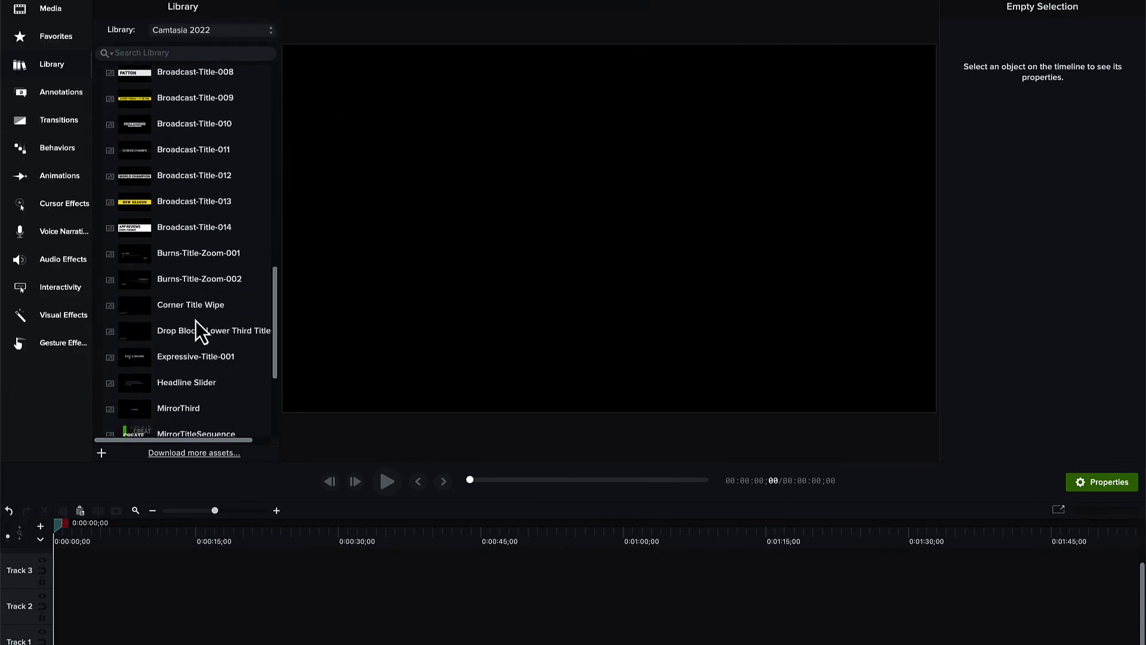
pyautogui.scroll(-3, 196, 321)
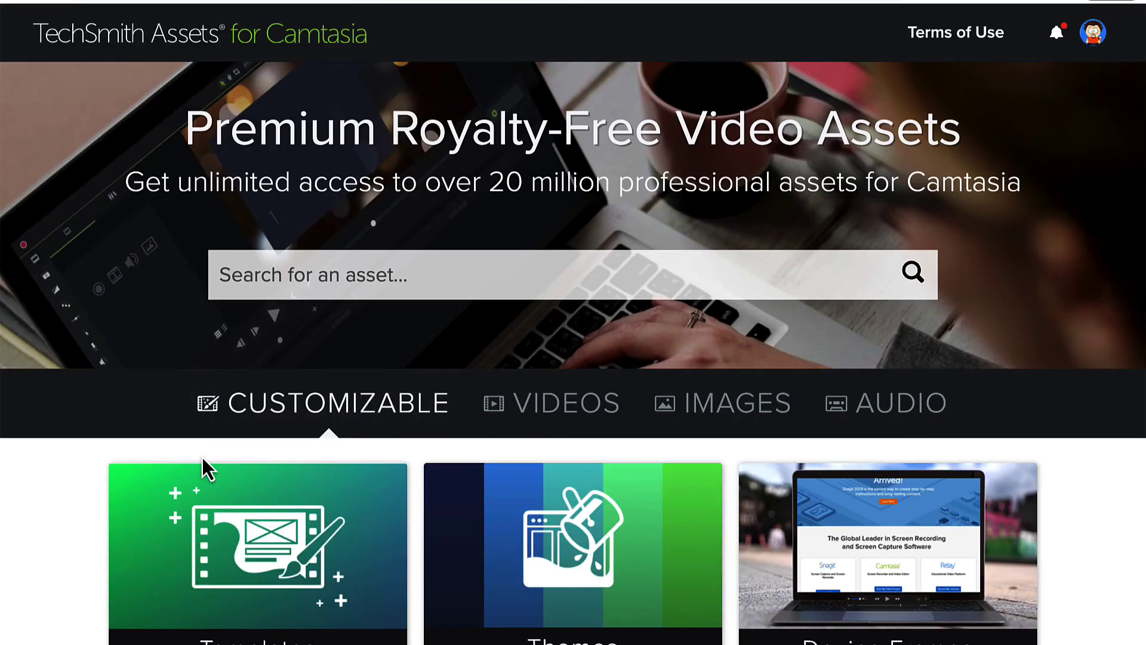
pyautogui.scroll(-5, 206, 469)
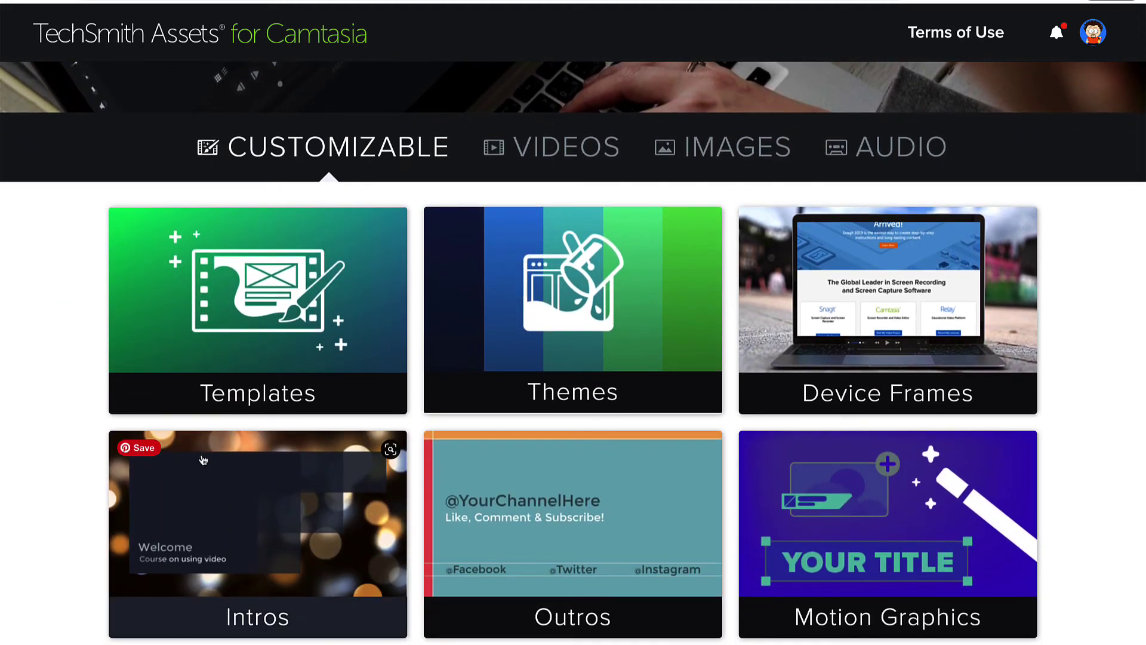
pyautogui.click(202, 460)
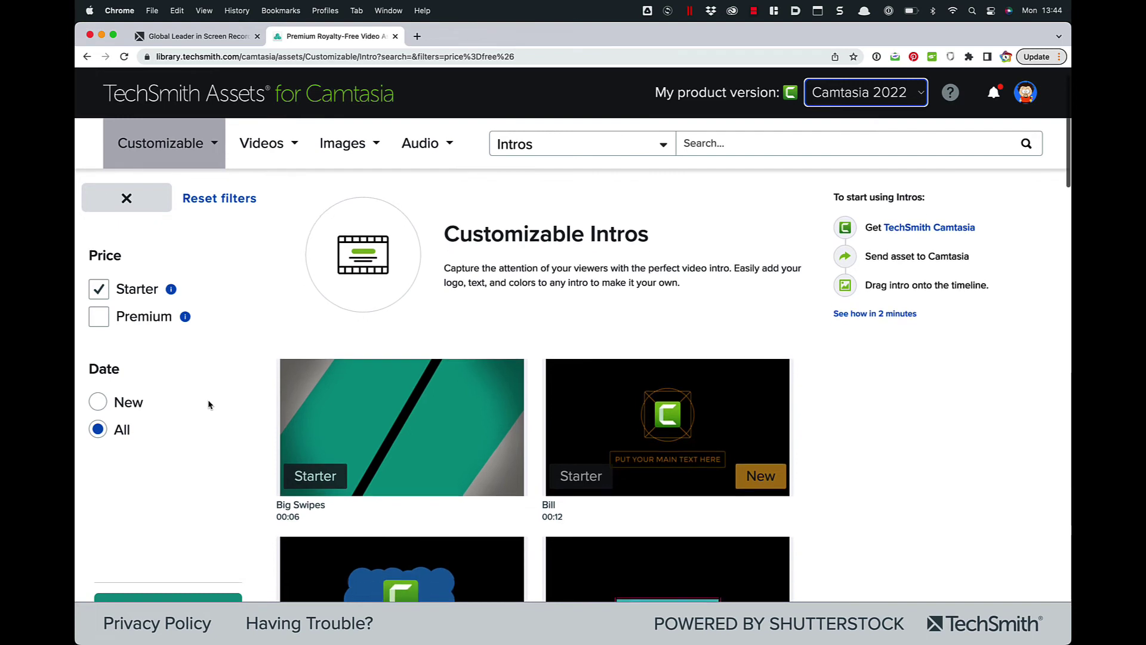
pyautogui.scroll(-8, 209, 405)
pyautogui.scroll(-10, 208, 404)
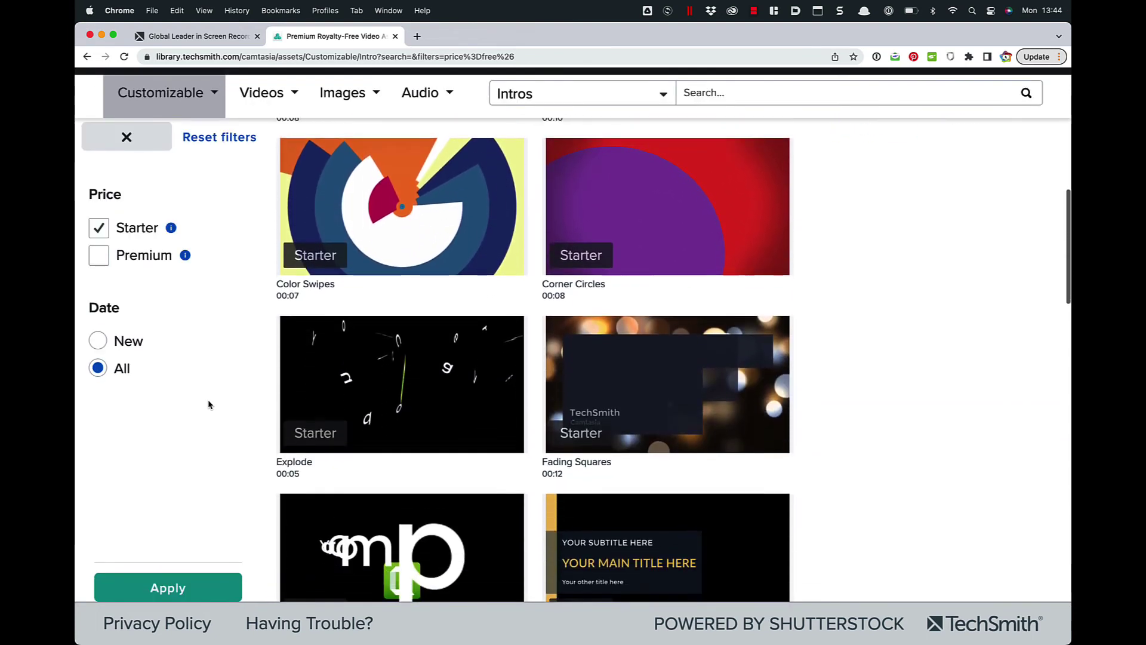
pyautogui.scroll(-11, 208, 405)
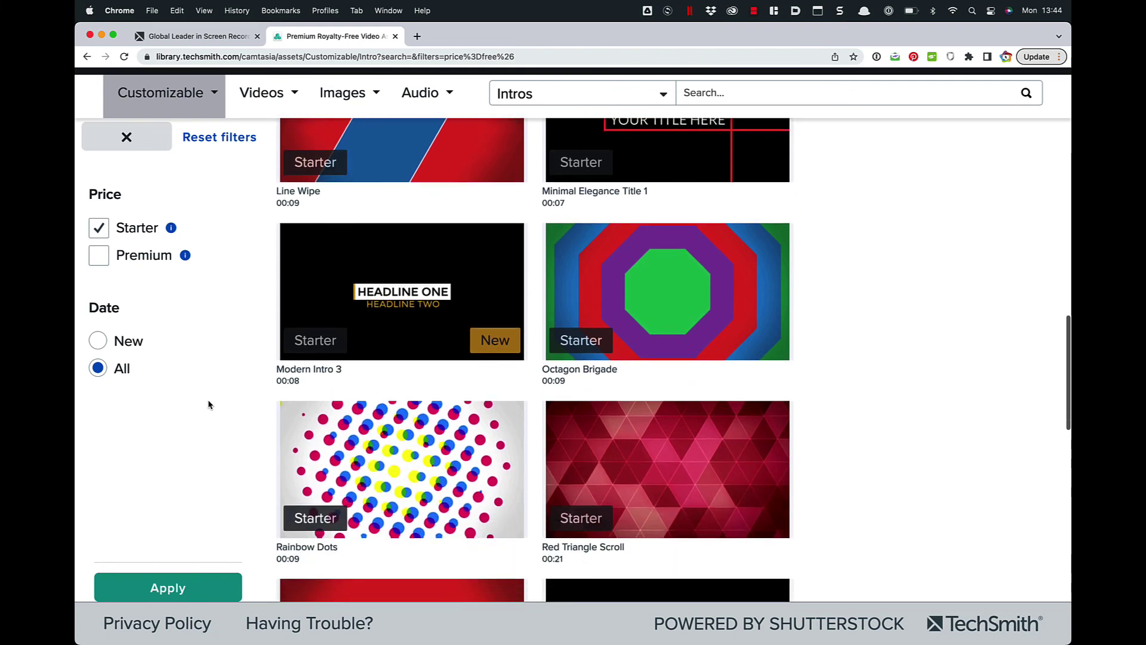
pyautogui.scroll(-9, 208, 405)
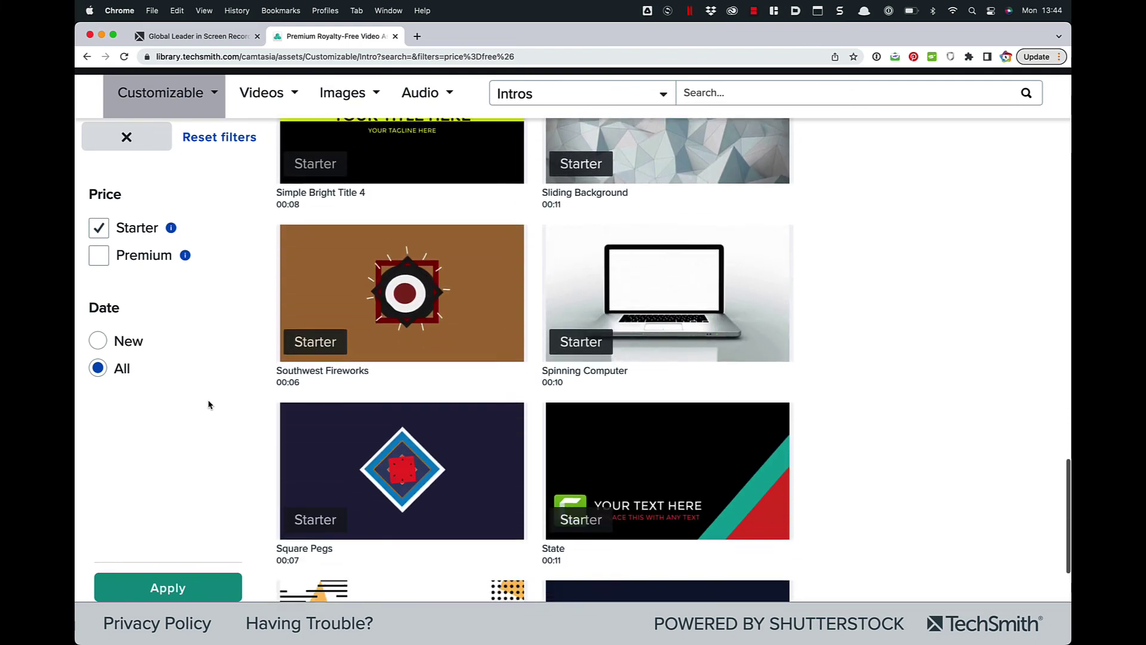
pyautogui.scroll(-1, 209, 404)
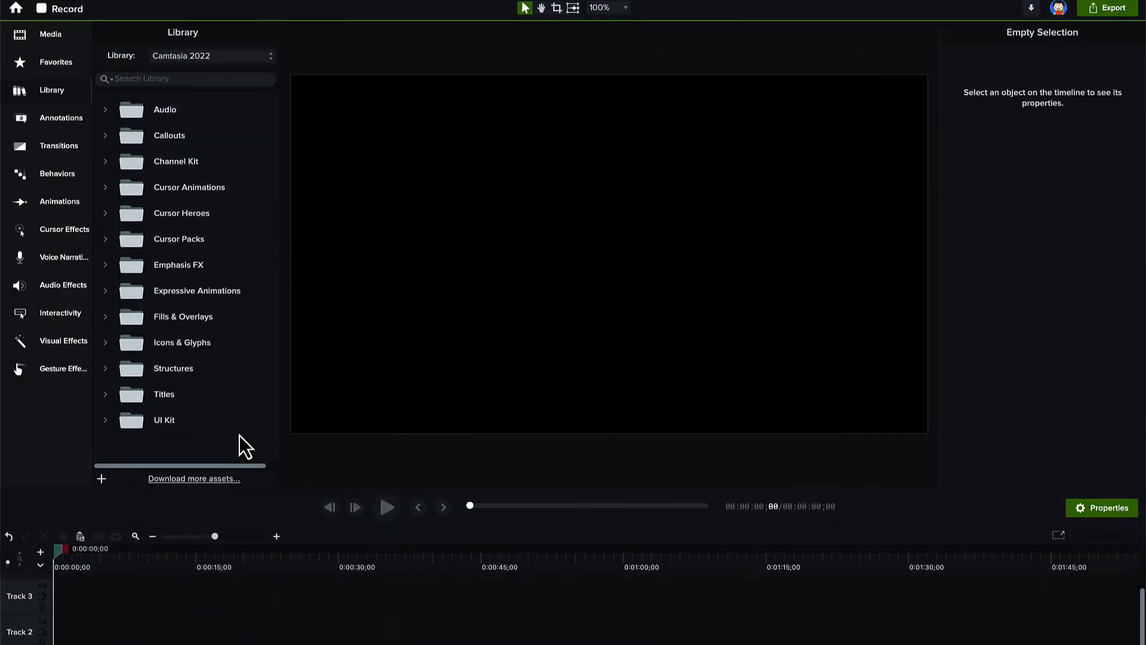
# Expand the UI Kit folder and preview the Typing Away Search asset
pyautogui.click(105, 420)
pyautogui.scroll(-12, 157, 420)
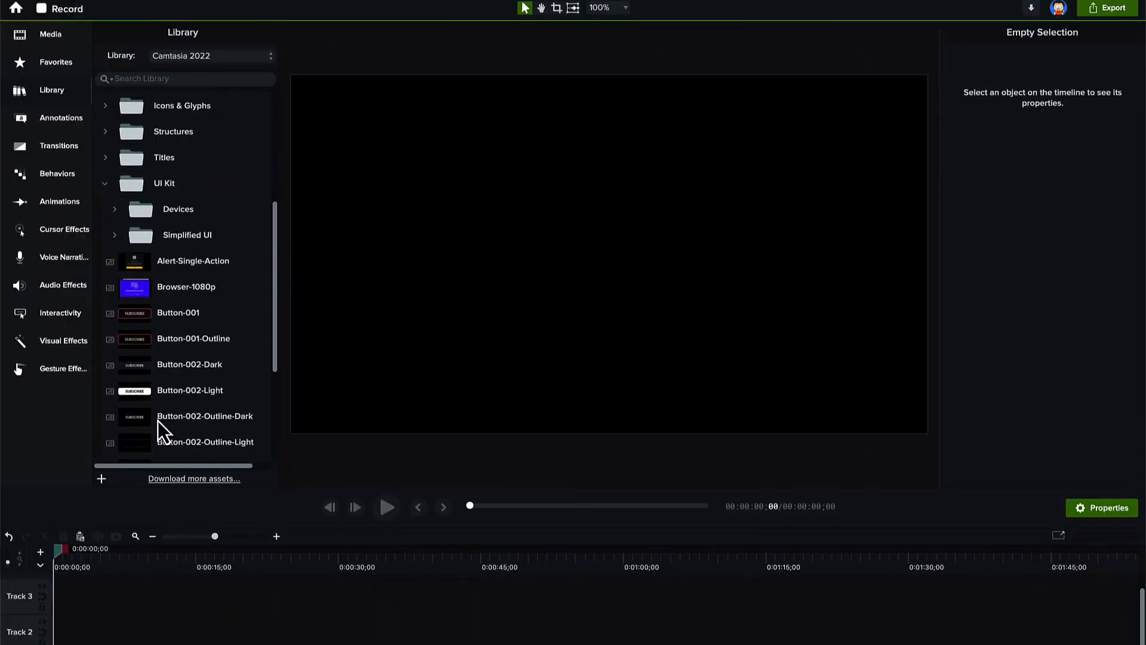
pyautogui.click(145, 435)
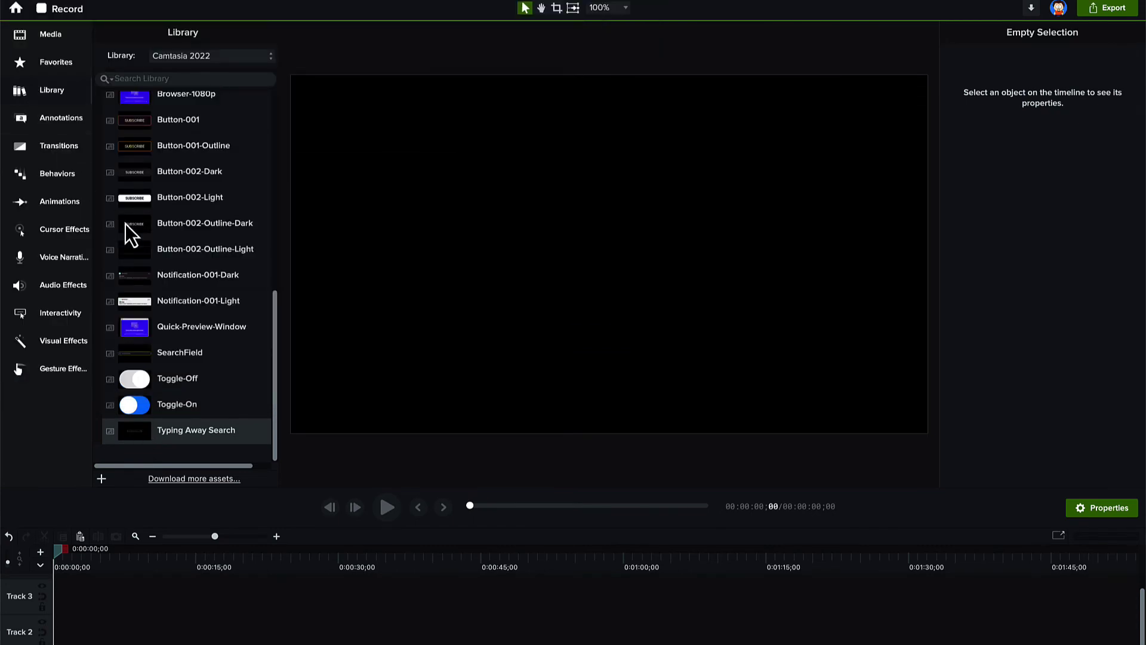
pyautogui.scroll(10, 144, 245)
# Preview Windows11 Desktop Start in Simplified UI, then expand the Devices frames
pyautogui.click(113, 177)
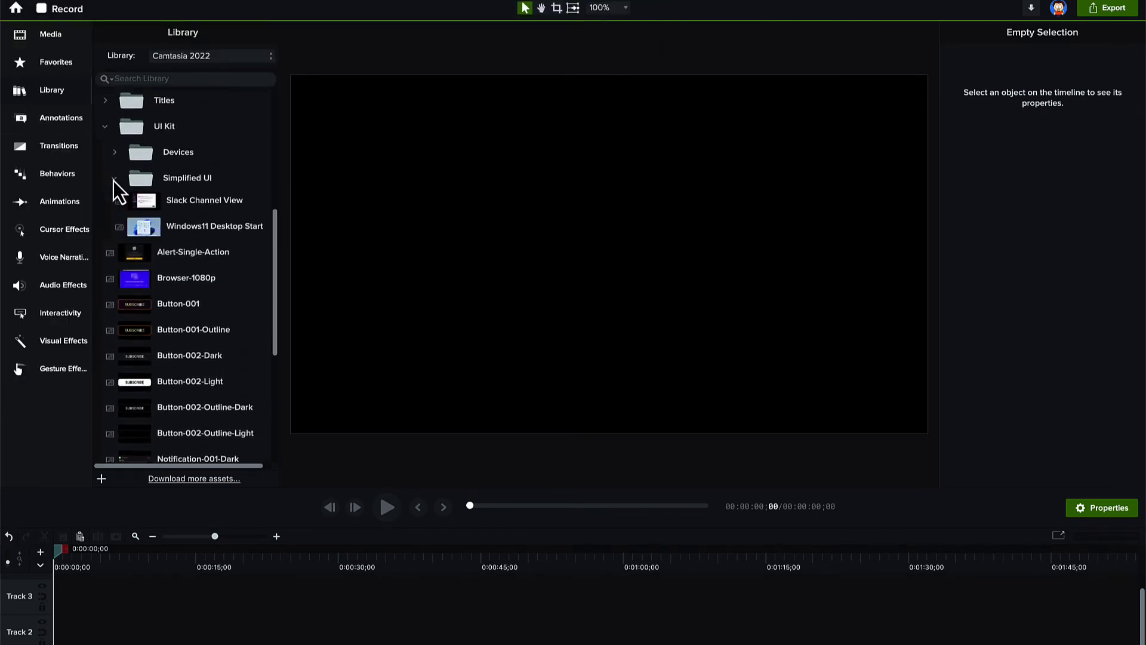
pyautogui.click(157, 309)
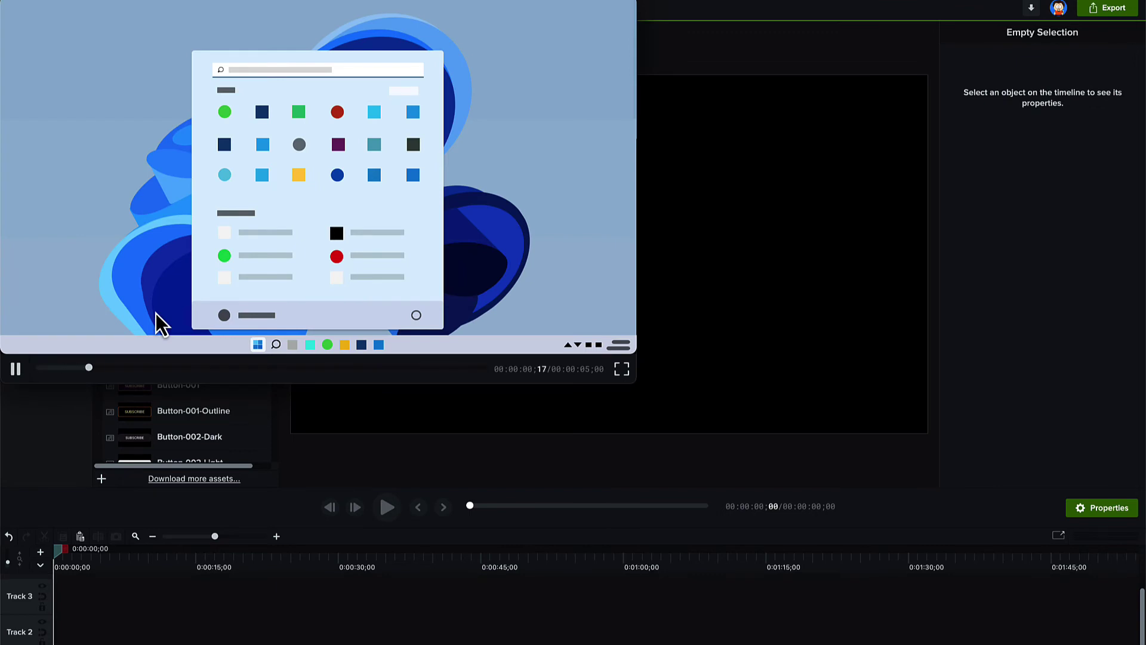
pyautogui.press('Escape')
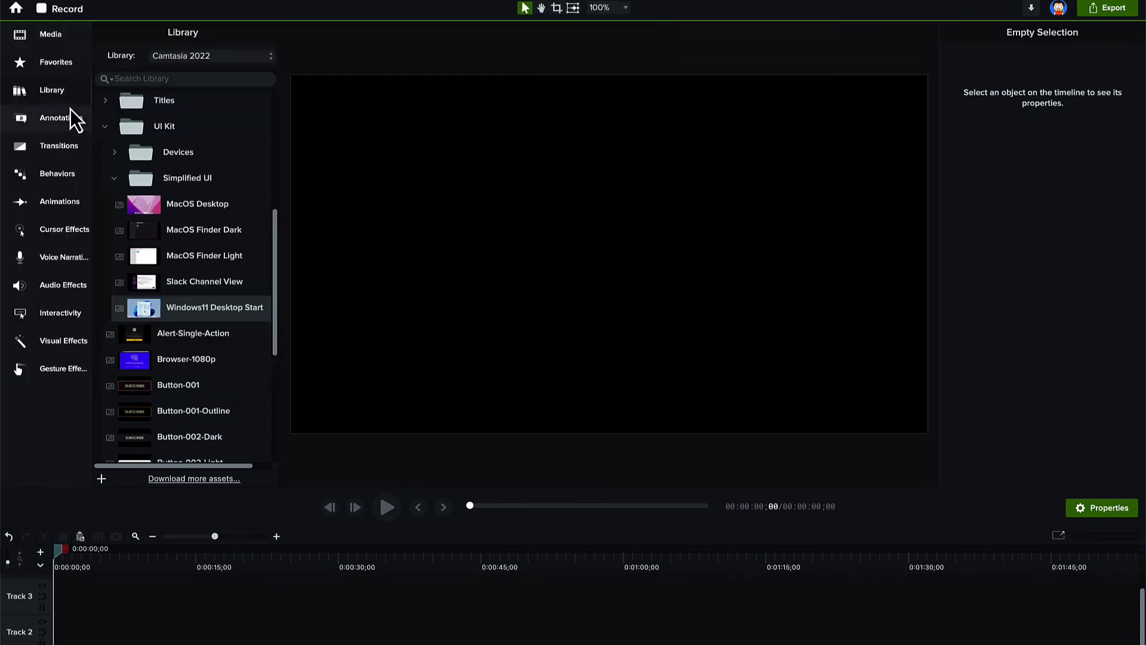
pyautogui.click(115, 154)
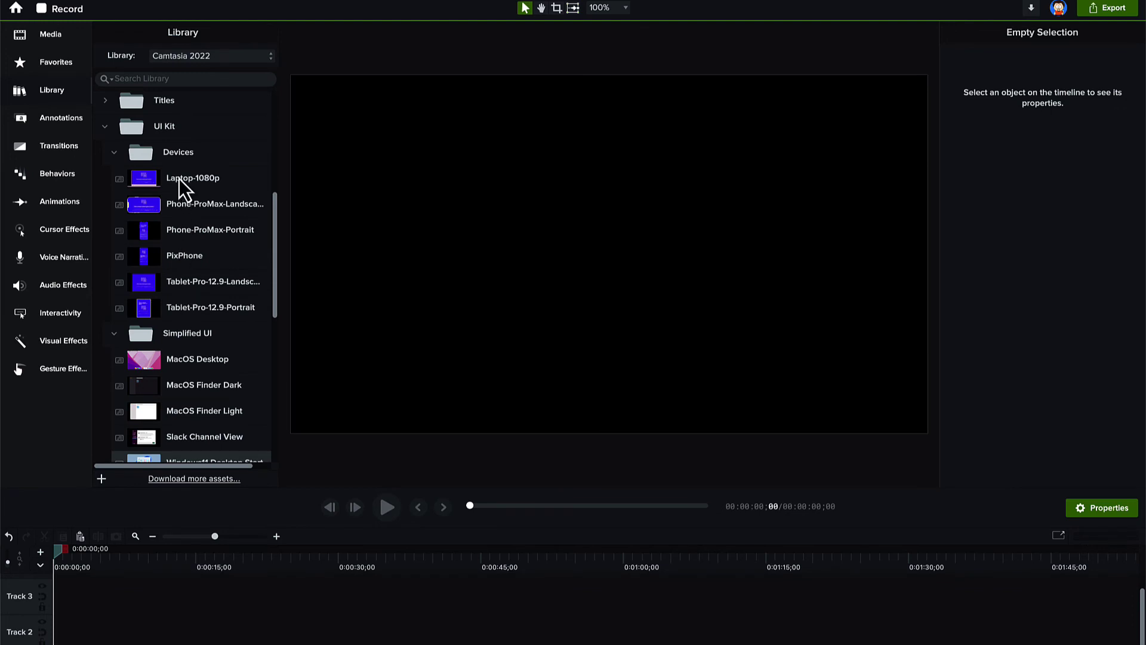
# Place a Laptop-1080p frame on the canvas and fill its screen with 7-15-2022 2.trec
pyautogui.moveTo(179, 178); pyautogui.dragTo(609, 267)
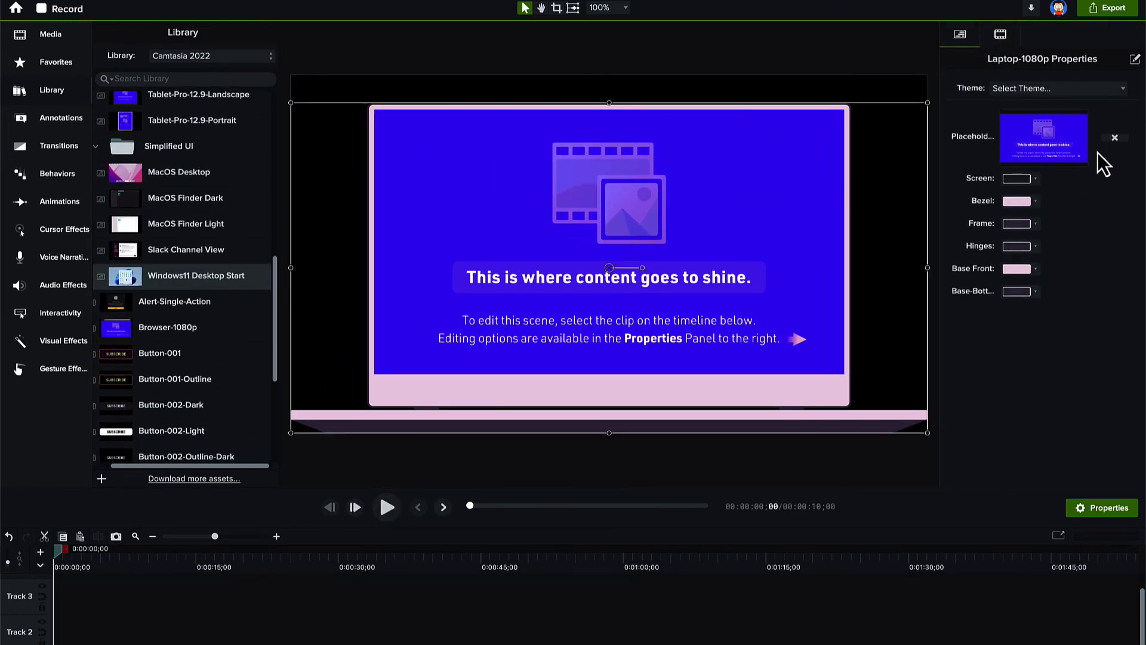
pyautogui.click(1114, 139)
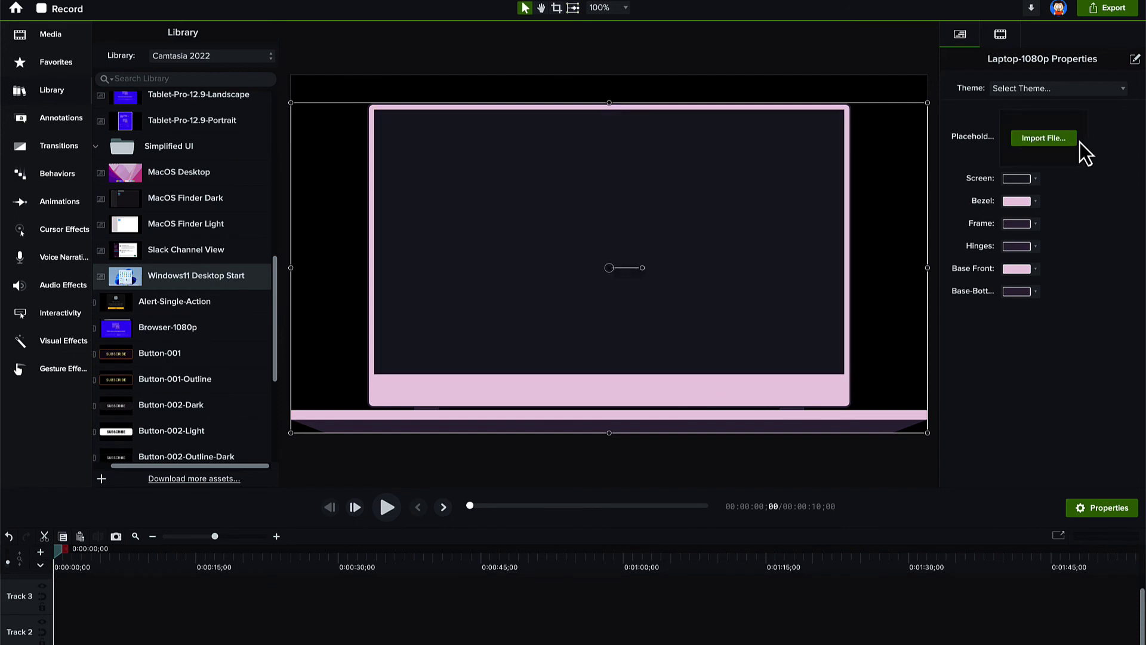
pyautogui.click(1054, 140)
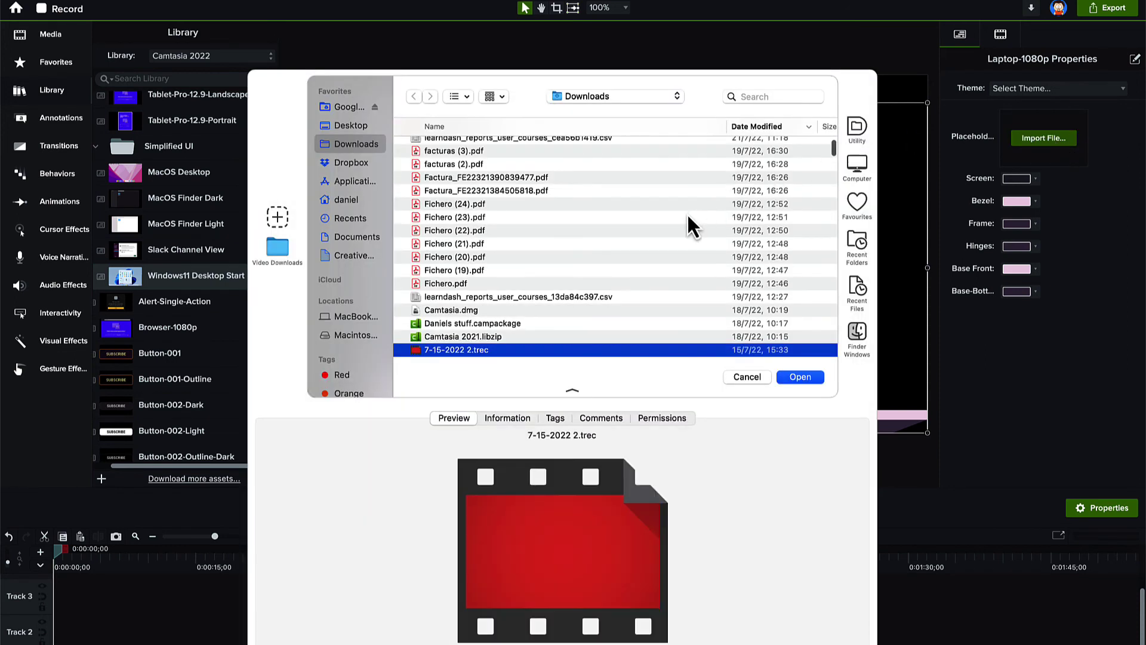
pyautogui.scroll(-5, 687, 213)
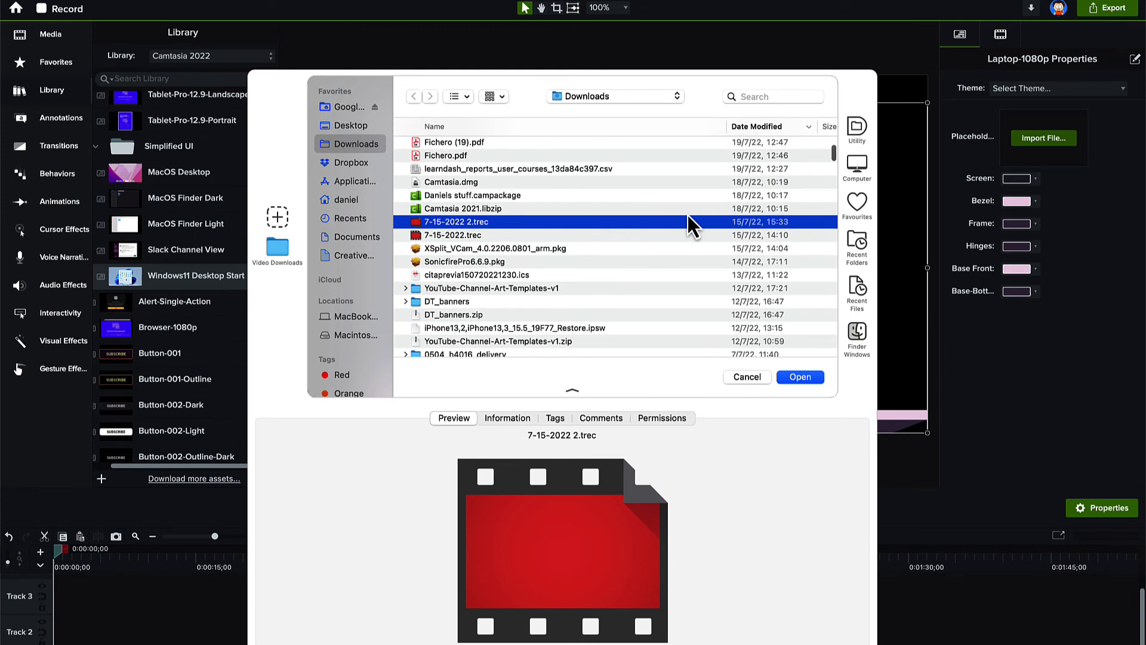
pyautogui.doubleClick(558, 227)
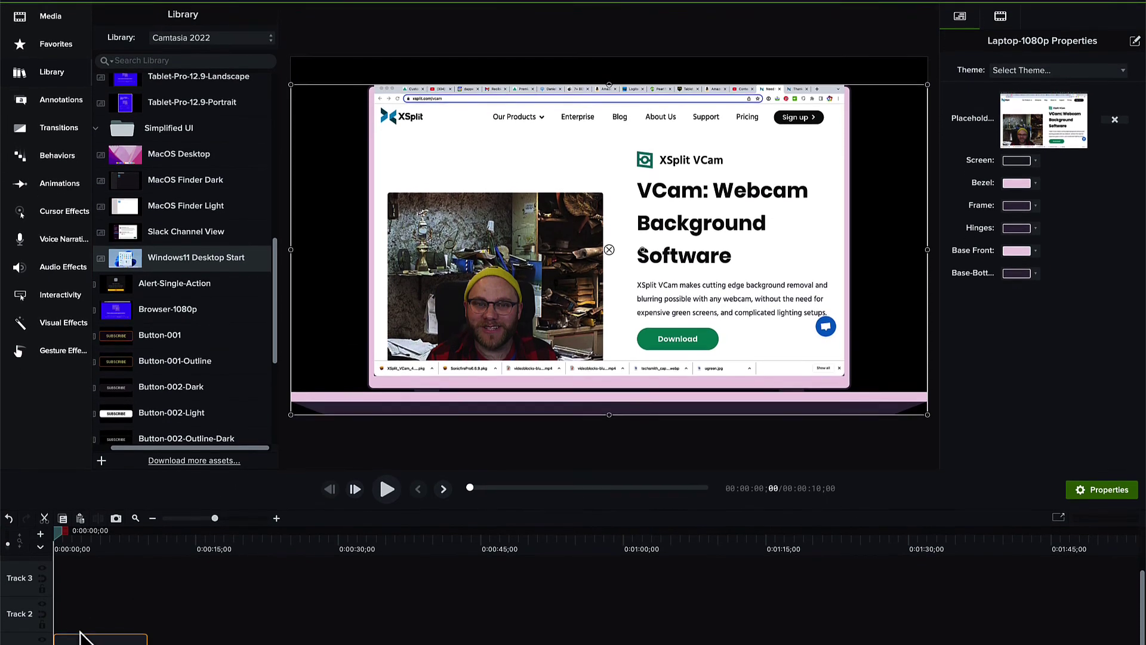
# Scale the 7-15-2022 2 recording inside the Laptop-1080p group from 55.6% to 74%
pyautogui.click(59, 630)
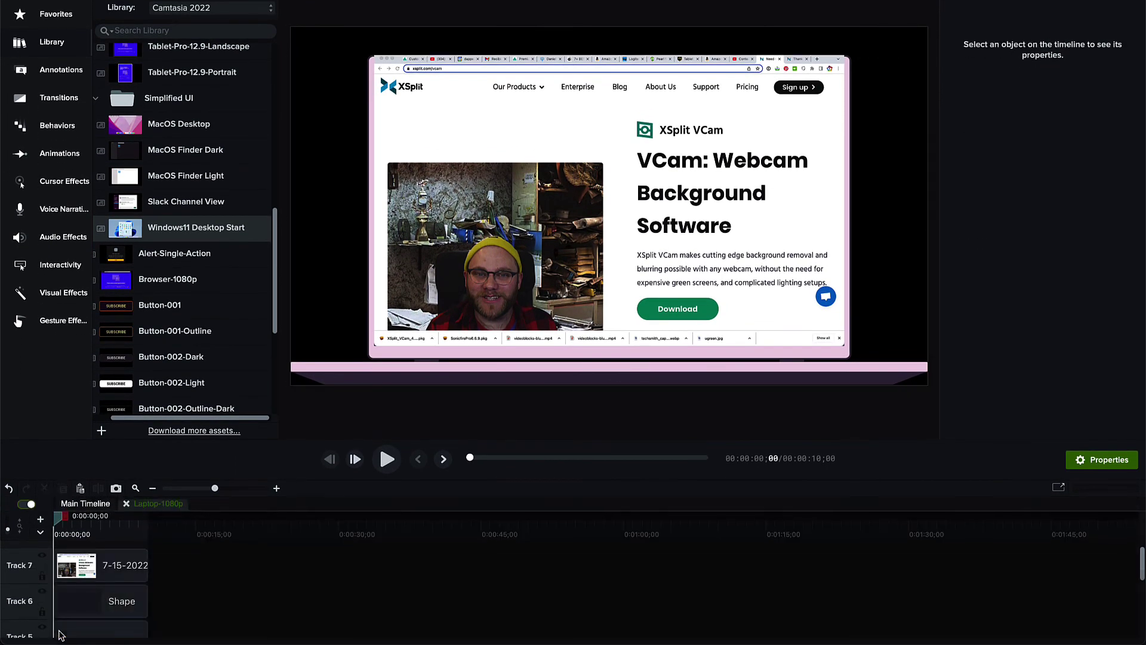
pyautogui.click(115, 565)
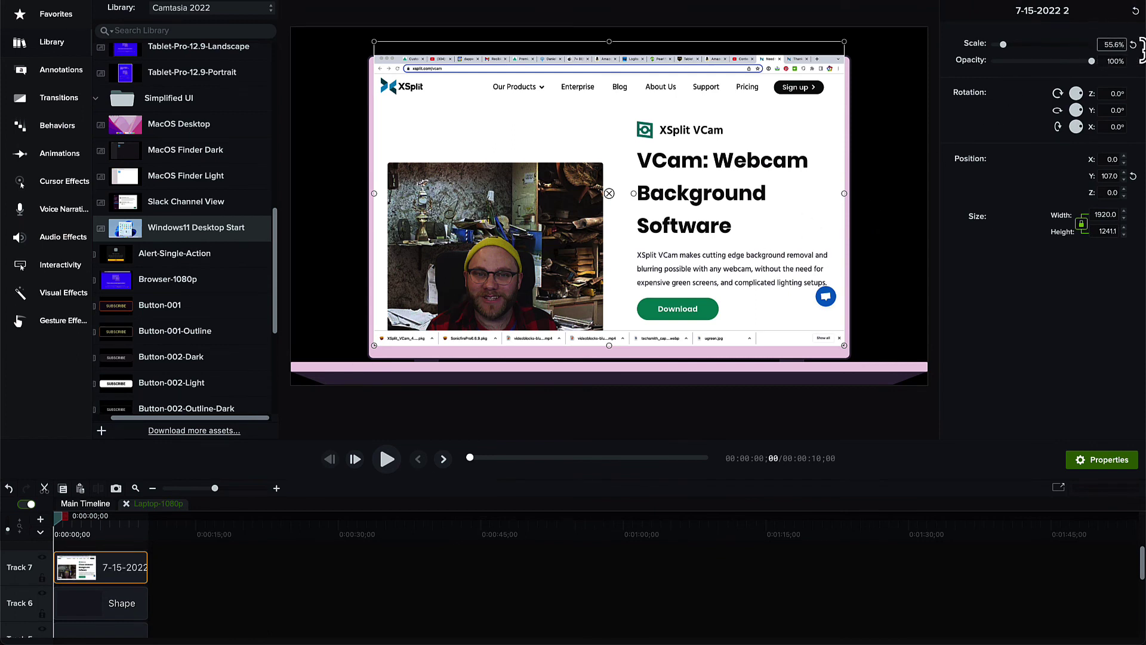
pyautogui.doubleClick(1112, 48)
pyautogui.write('74')
pyautogui.press('Return')
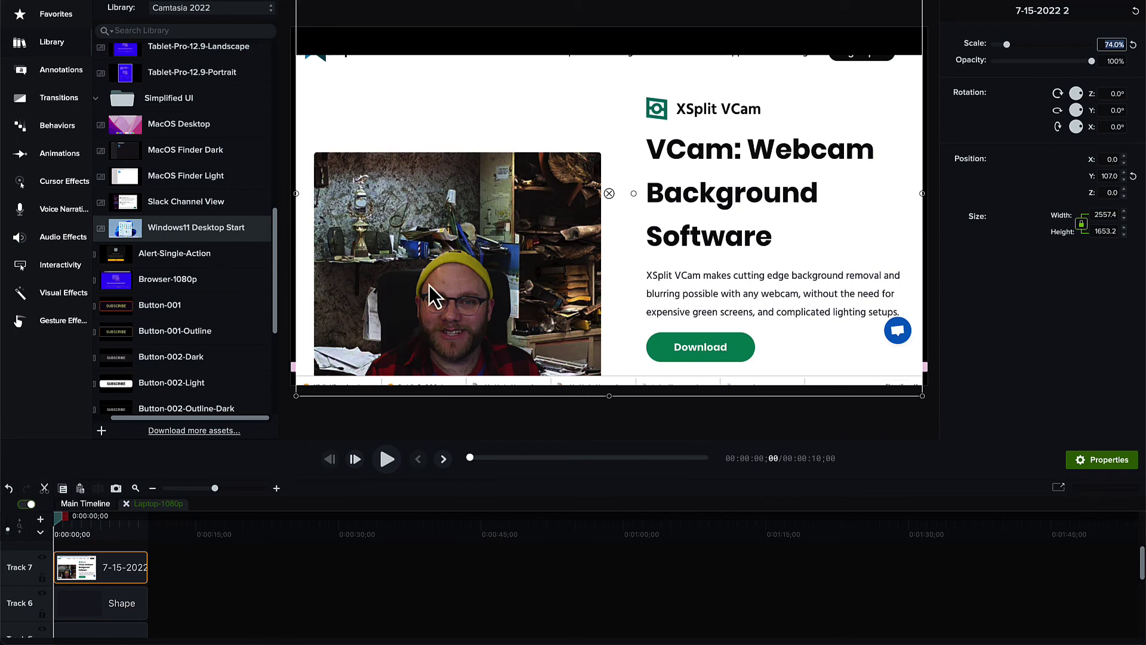
# Duplicate the laptop screen Shape onto Track 8 and apply a Media Matte to the copy
pyautogui.click(94, 607)
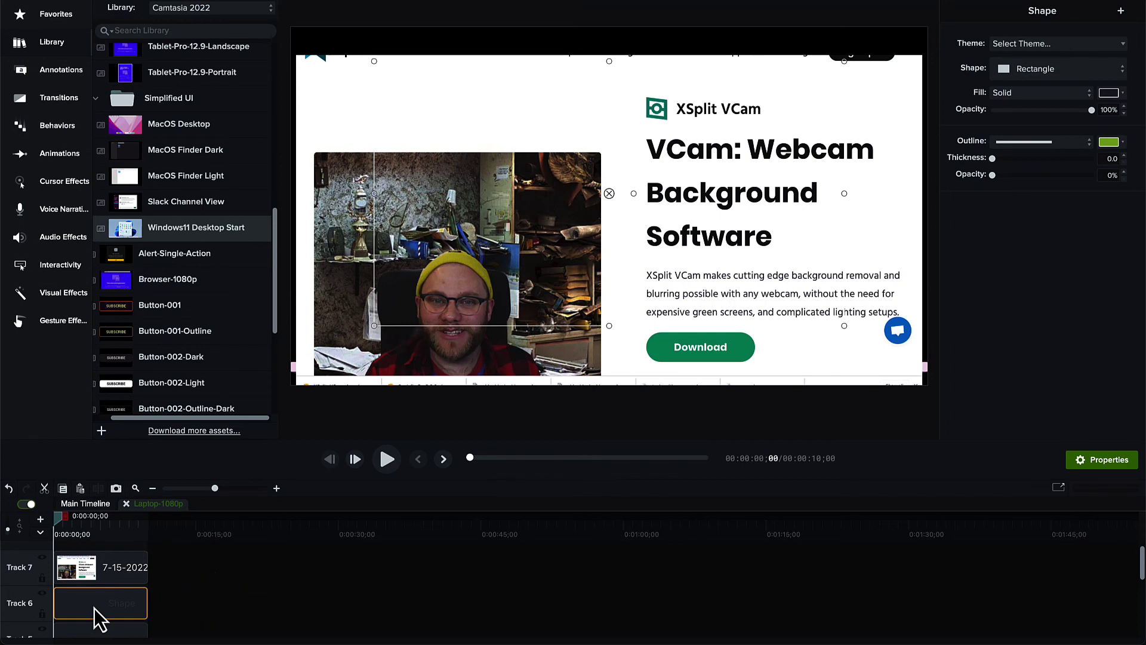
pyautogui.hotkey('ctrl', 'v')
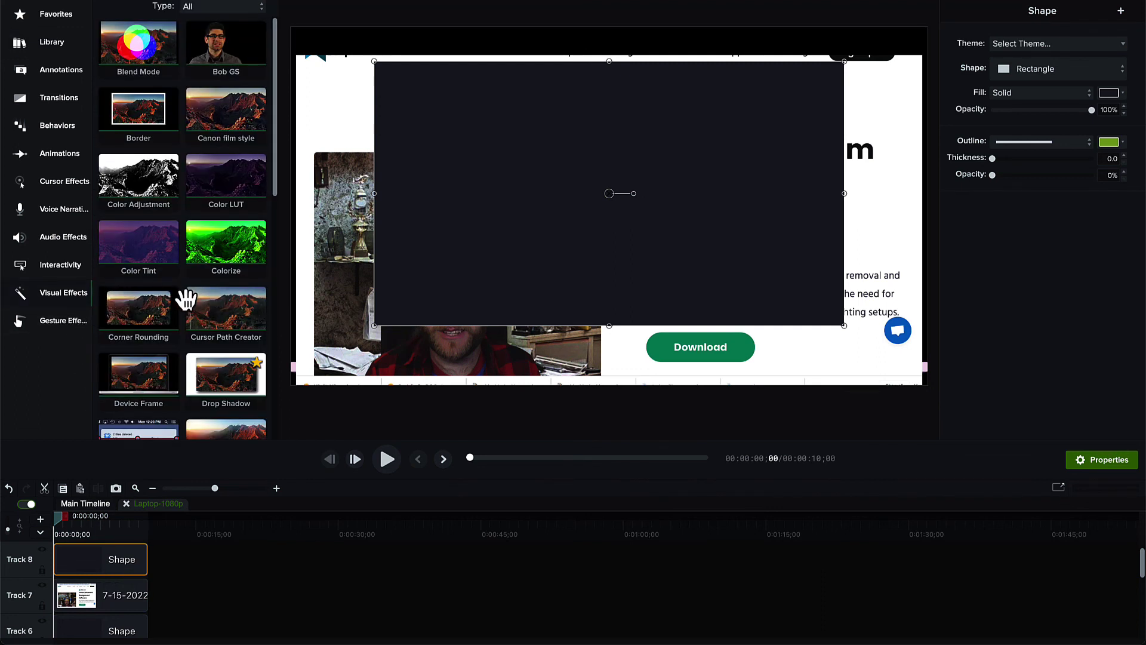
pyautogui.scroll(-3, 186, 298)
pyautogui.scroll(-4, 186, 298)
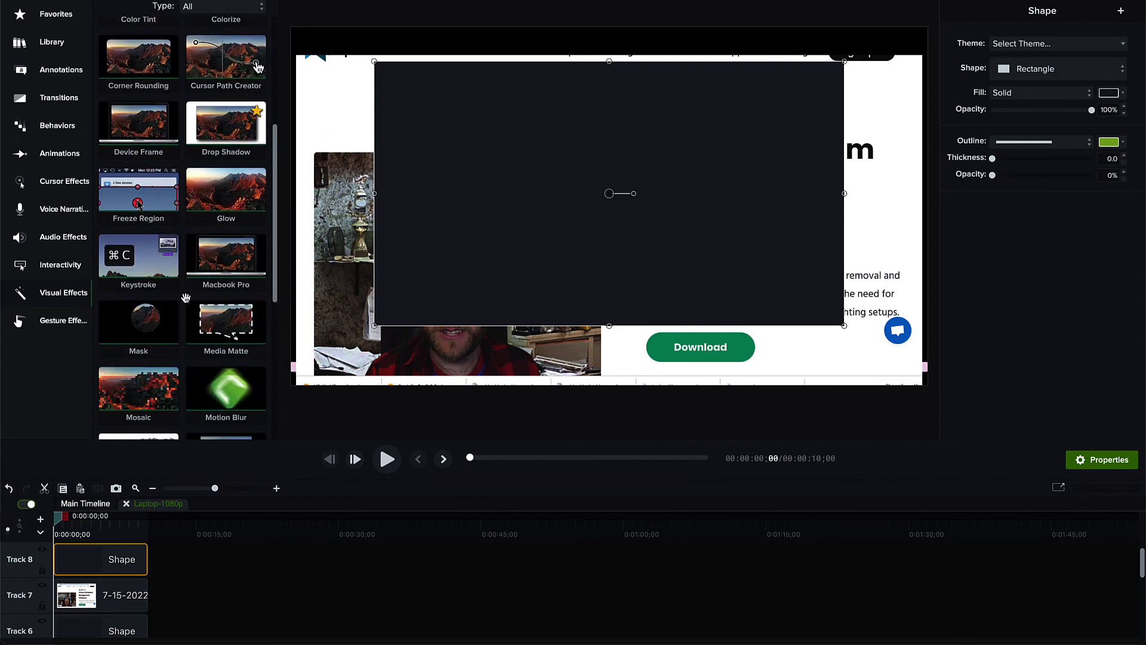
pyautogui.moveTo(226, 326); pyautogui.dragTo(103, 553)
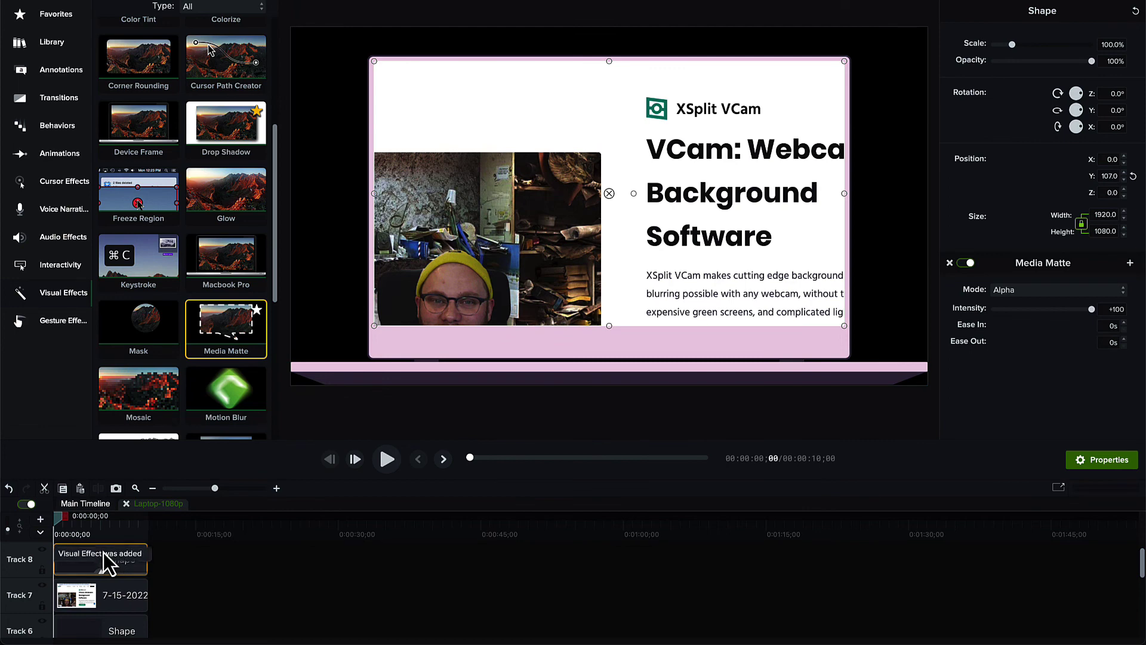
# Nudge the Track 7 recording to X -250, Y -113 inside the screen and preview it
pyautogui.click(110, 592)
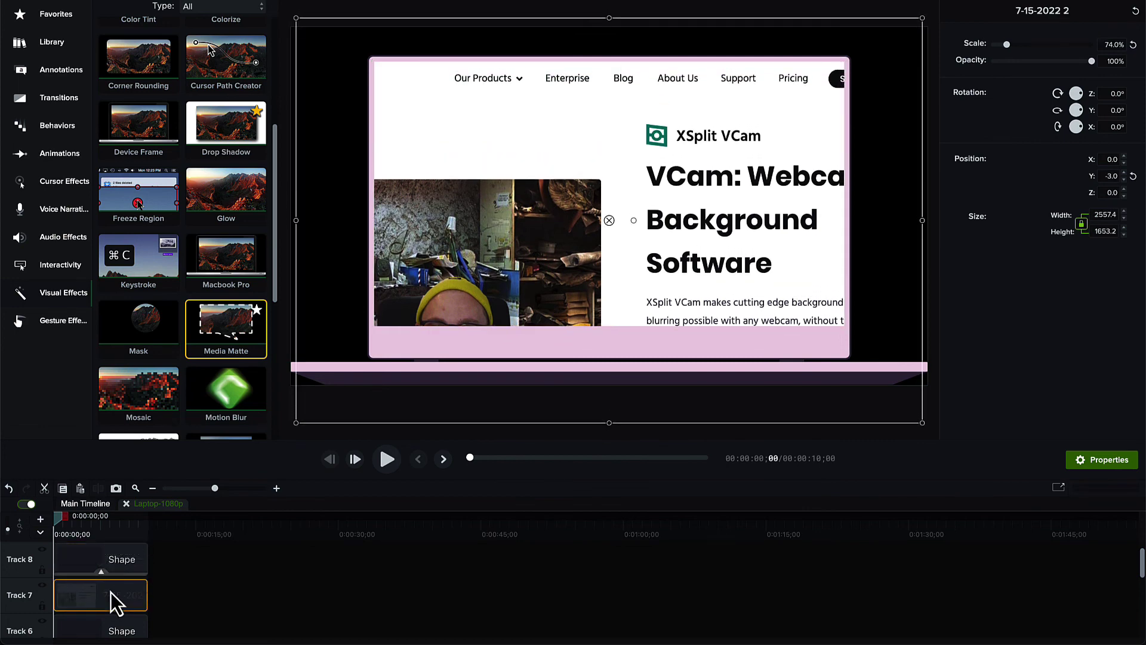
pyautogui.press('Left')
pyautogui.press('Left')
pyautogui.press('Left')
pyautogui.press('Left')
pyautogui.press('Left')
pyautogui.press('Left')
pyautogui.press('Left')
pyautogui.press('Left')
pyautogui.press('Left')
pyautogui.press('Left')
pyautogui.press('Left')
pyautogui.press('Left')
pyautogui.press('Left')
pyautogui.press('Left')
pyautogui.press('Left')
pyautogui.press('Left')
pyautogui.press('Left')
pyautogui.press('Left')
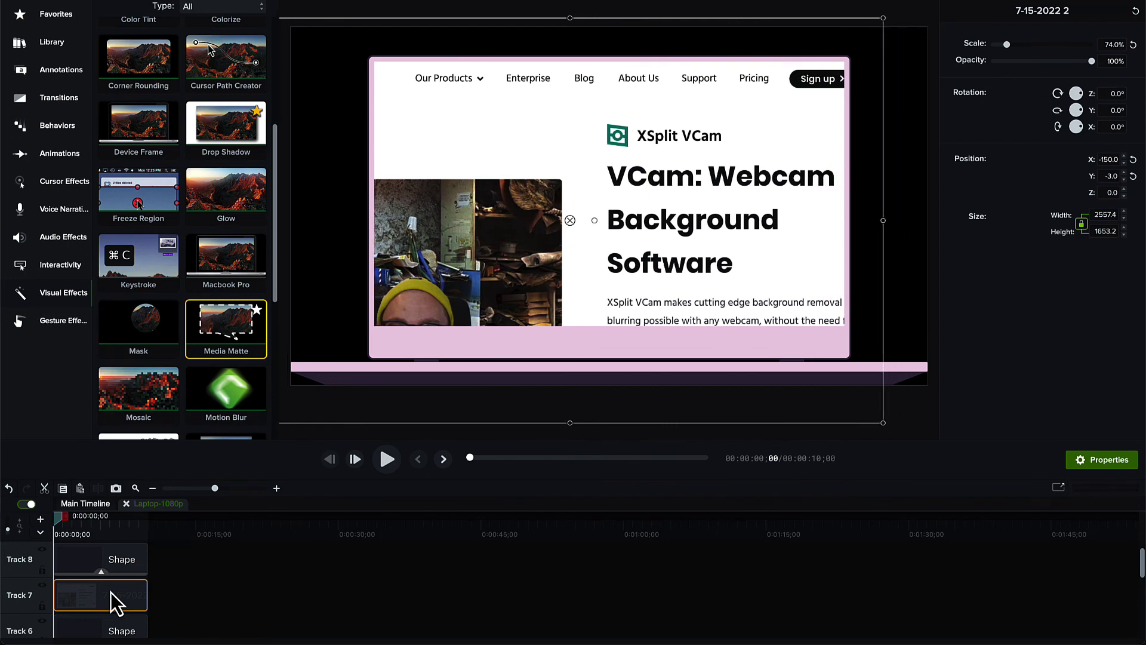
pyautogui.press('Left')
pyautogui.press('Left')
pyautogui.press('Left')
pyautogui.press('Left')
pyautogui.press('Left')
pyautogui.press('Left')
pyautogui.press('Up')
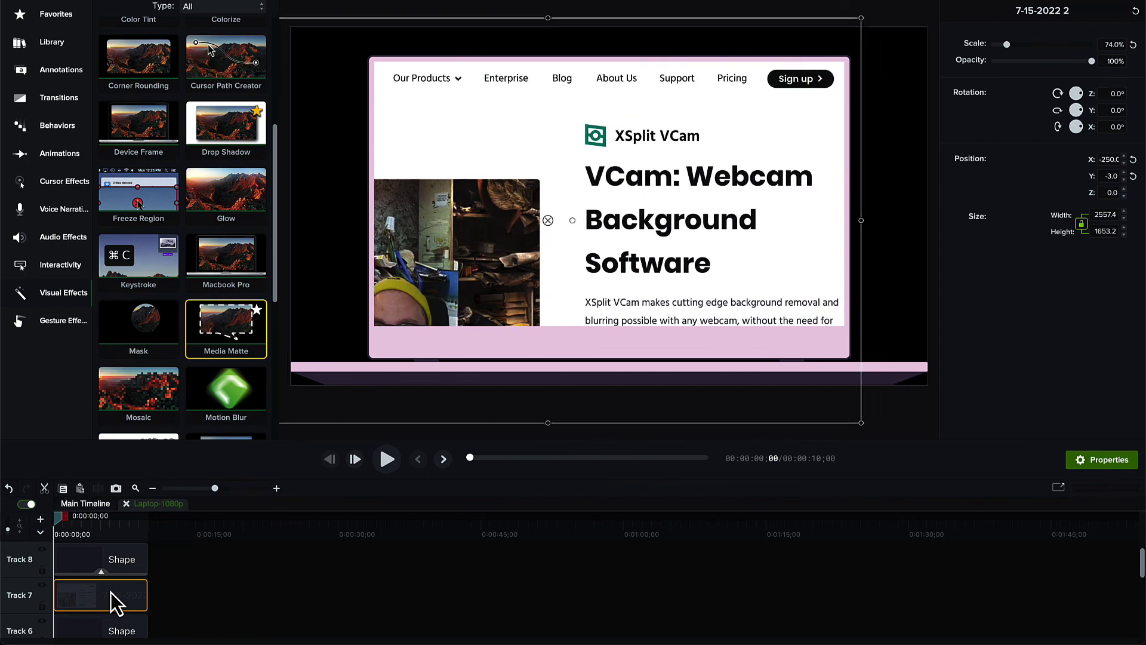
pyautogui.press('Down')
pyautogui.press('Down')
pyautogui.press('Down')
pyautogui.press('Down')
pyautogui.press('Down')
pyautogui.press('Down')
pyautogui.press('Down')
pyautogui.press('Down')
pyautogui.press('Down')
pyautogui.press('Down')
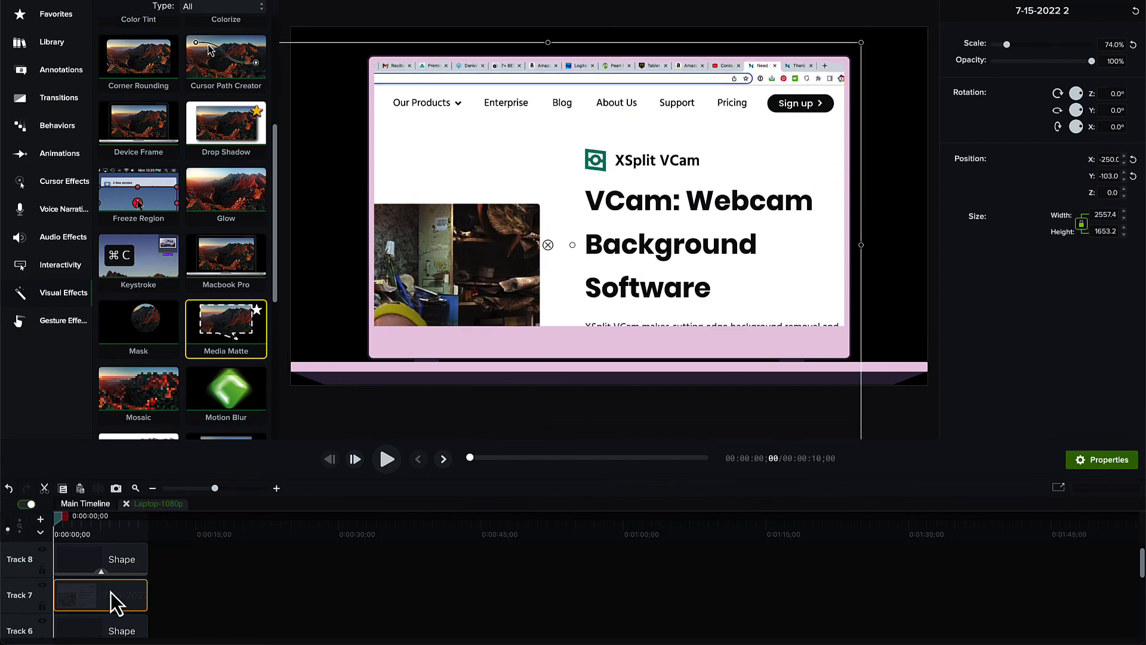
pyautogui.press('Down')
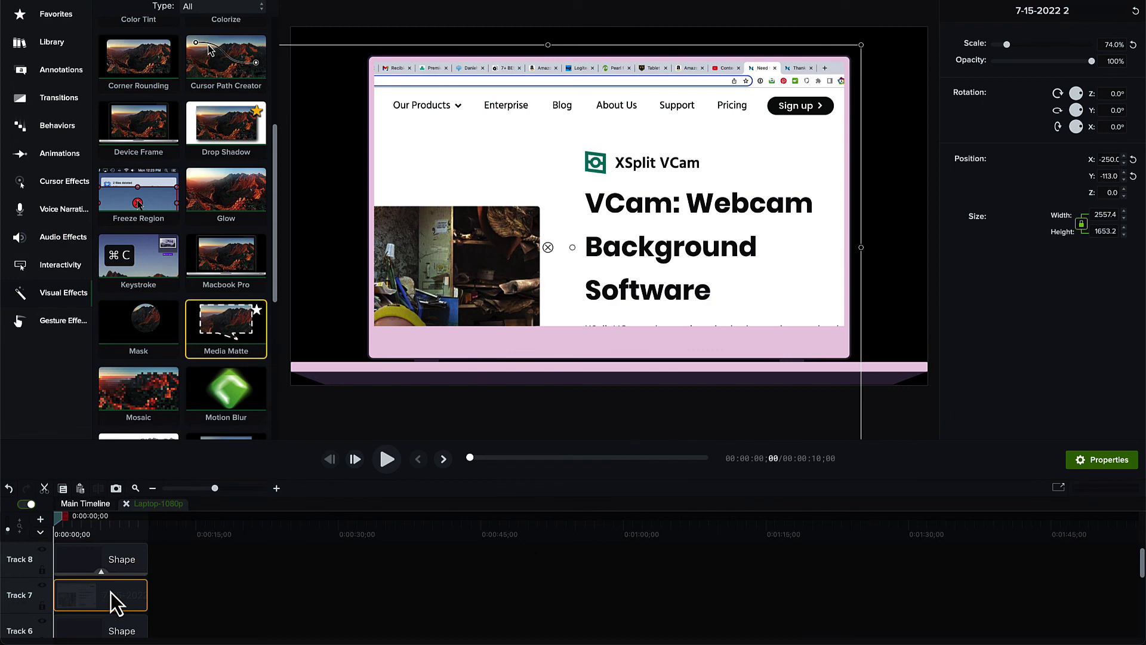
pyautogui.moveTo(73, 531)
pyautogui.mouseDown()
pyautogui.moveTo(109, 535)
pyautogui.moveTo(55, 538)
pyautogui.moveTo(82, 535)
pyautogui.mouseUp()
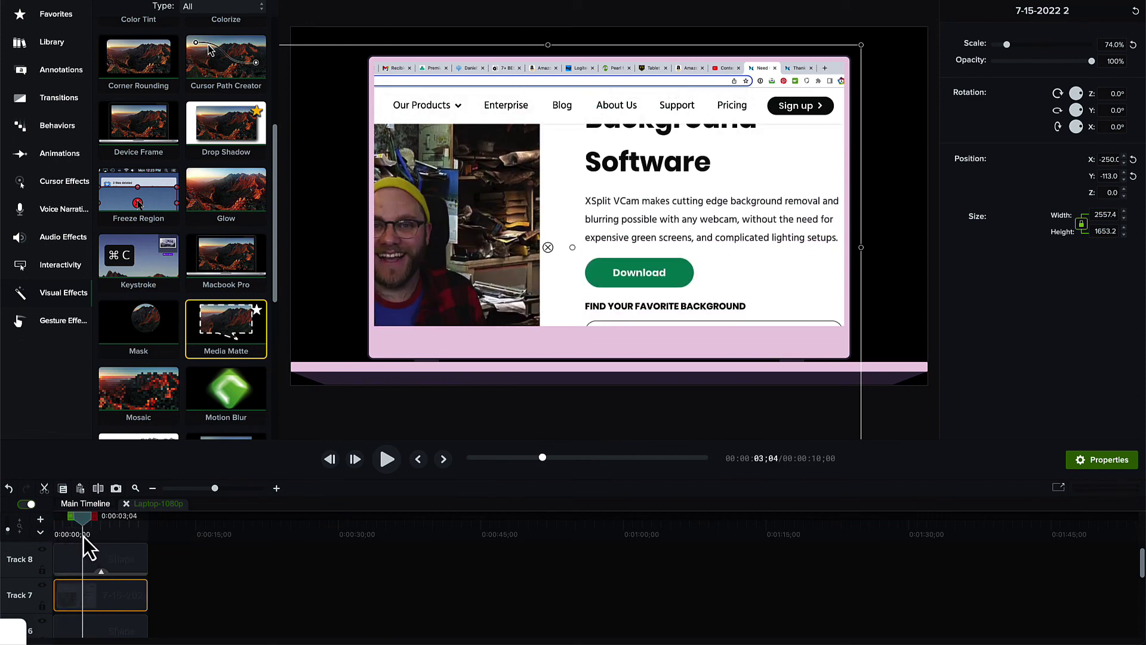